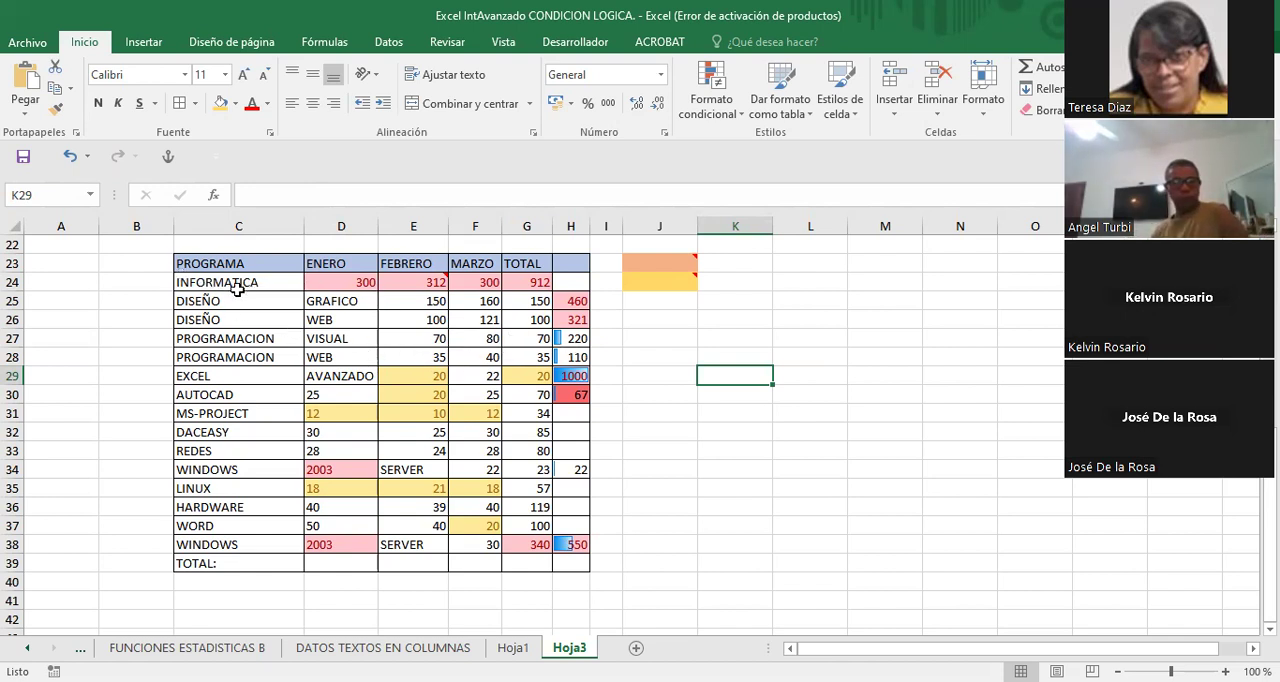
# - Copy the program table in C23:H39 and paste it starting at cell L23
pyautogui.moveTo(186, 265); pyautogui.dragTo(571, 548)
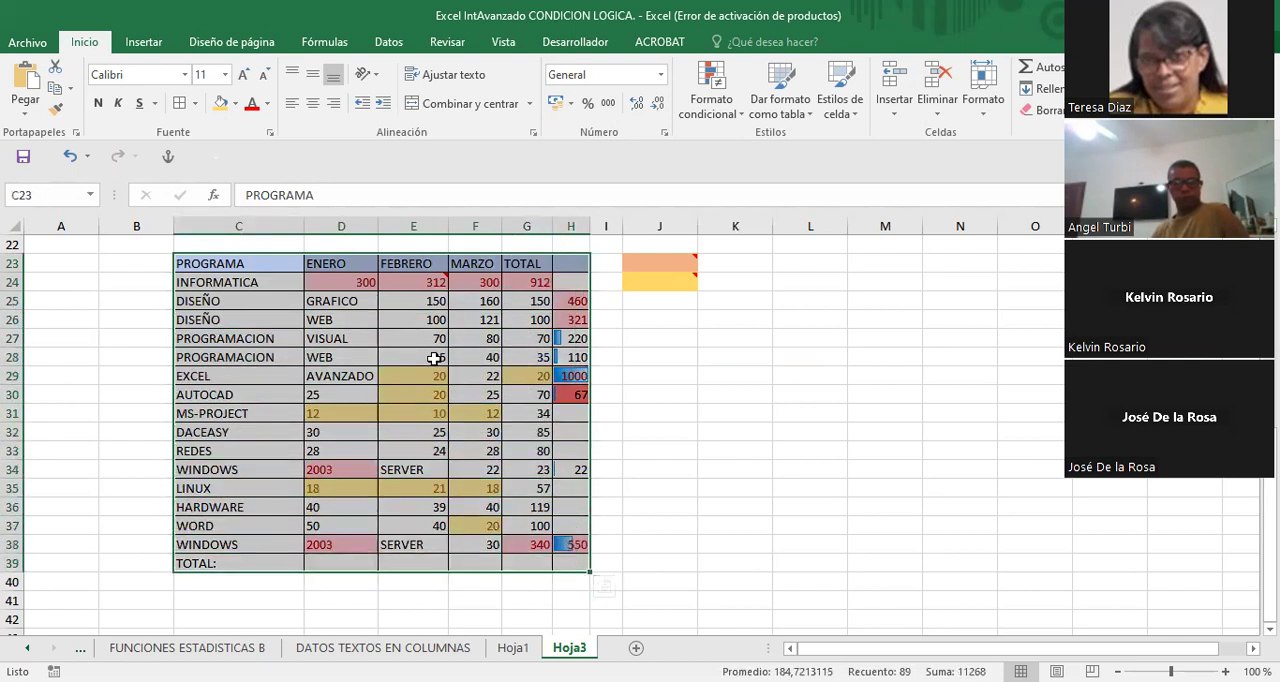
pyautogui.rightClick(434, 358)
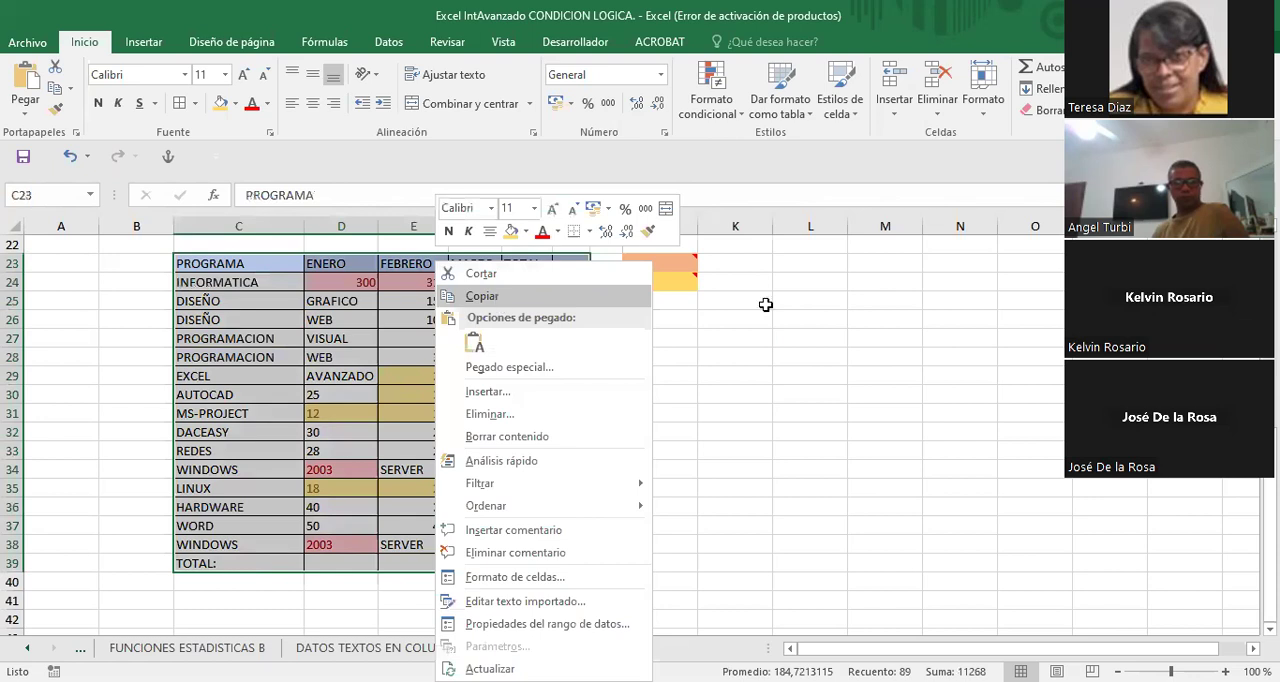
pyautogui.click(806, 261)
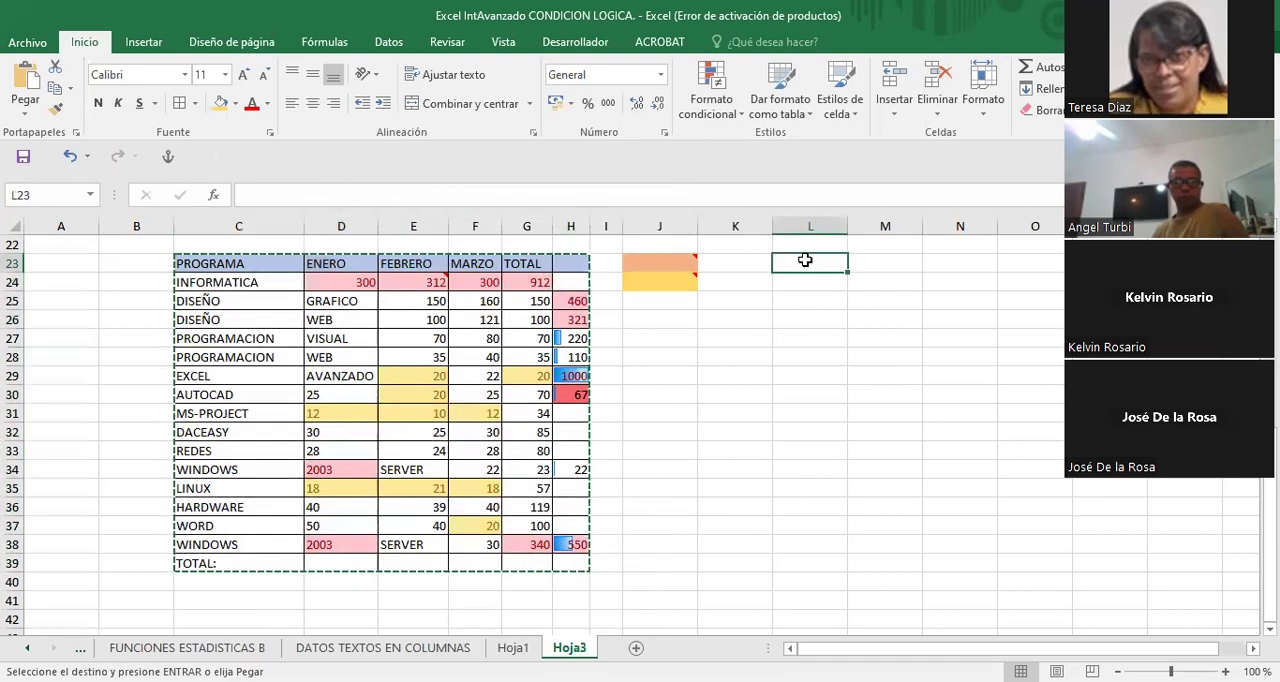
pyautogui.press('Return')
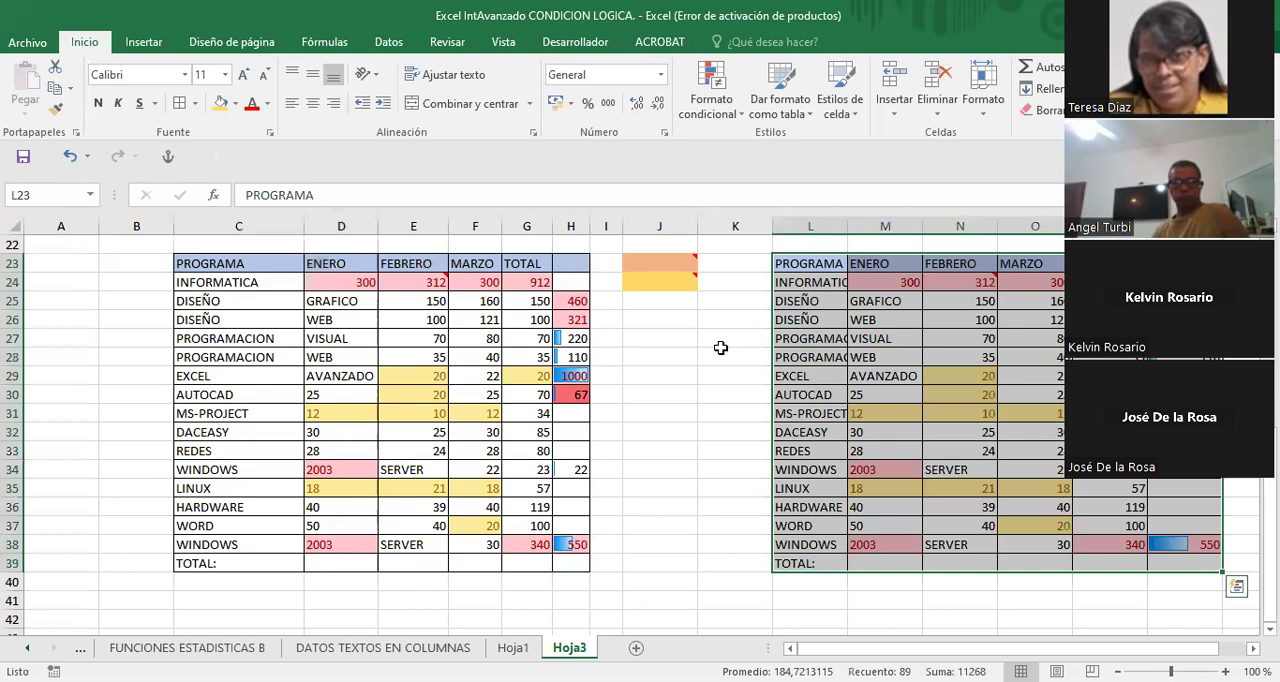
# - Copy the original table C23:H39 again and paste it below, starting at cell H42
pyautogui.scroll(-2, 720, 347)
pyautogui.scroll(1, 720, 347)
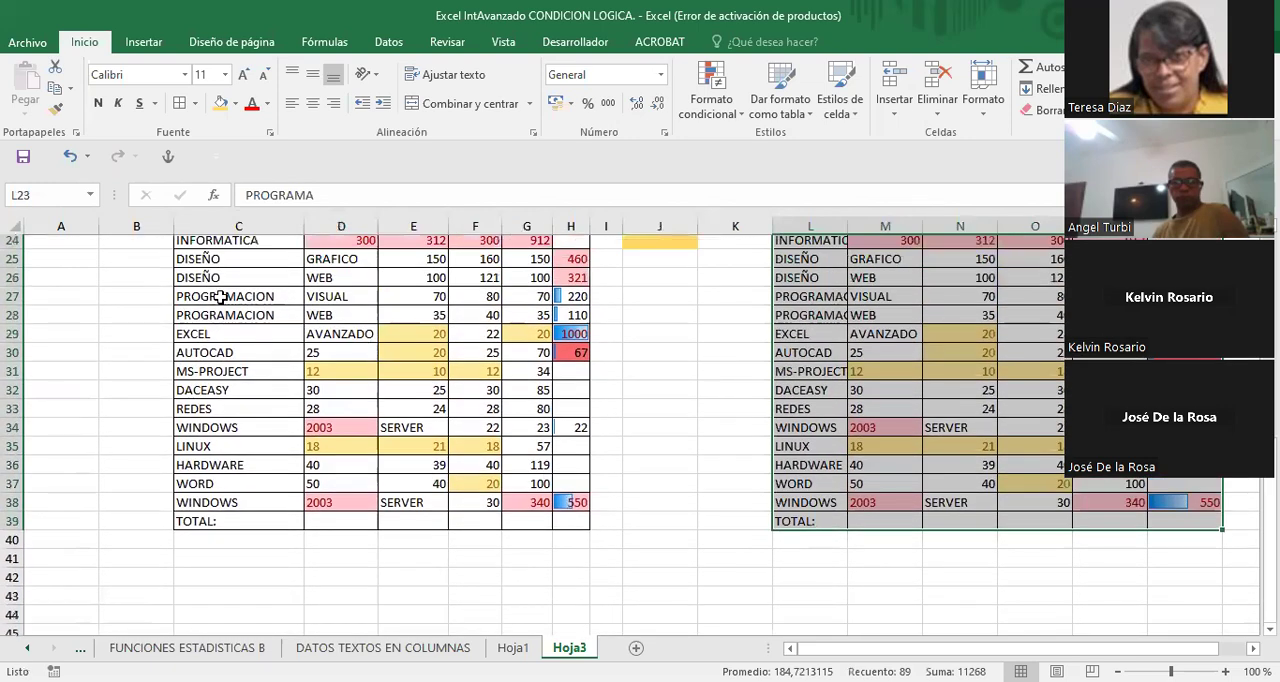
pyautogui.scroll(2, 222, 297)
pyautogui.scroll(-1, 198, 308)
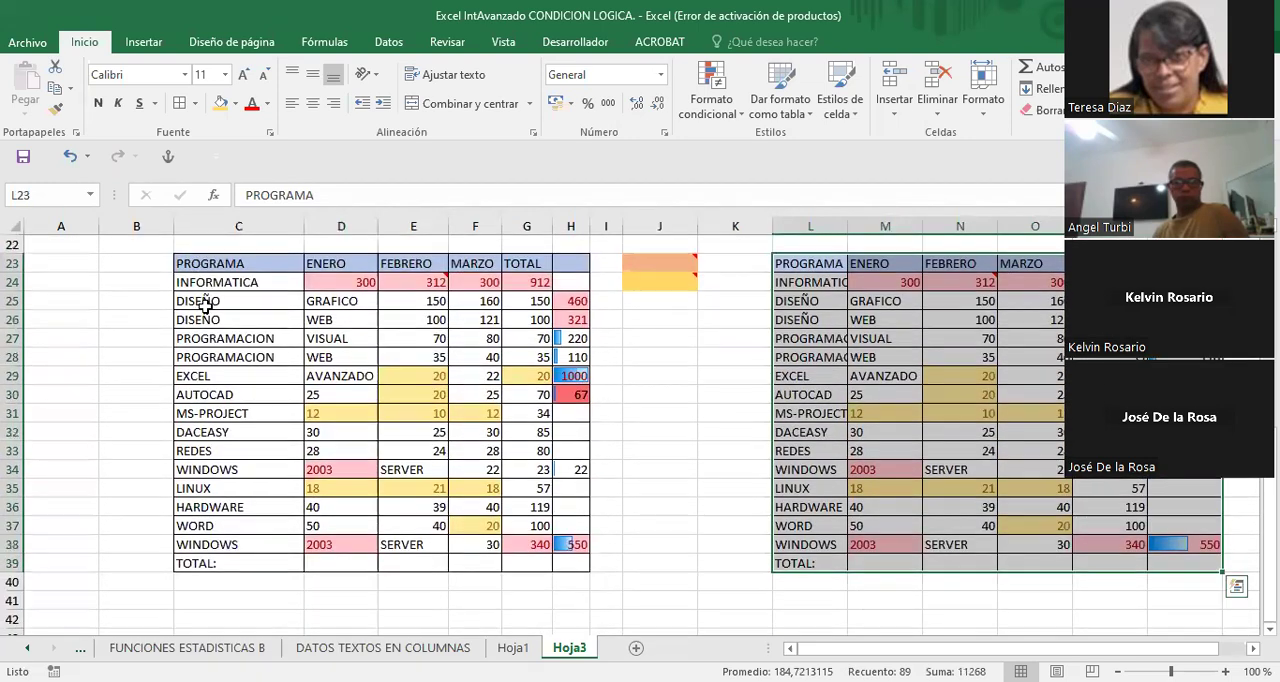
pyautogui.click(200, 264)
pyautogui.moveTo(200, 264); pyautogui.dragTo(553, 559)
pyautogui.rightClick(434, 358)
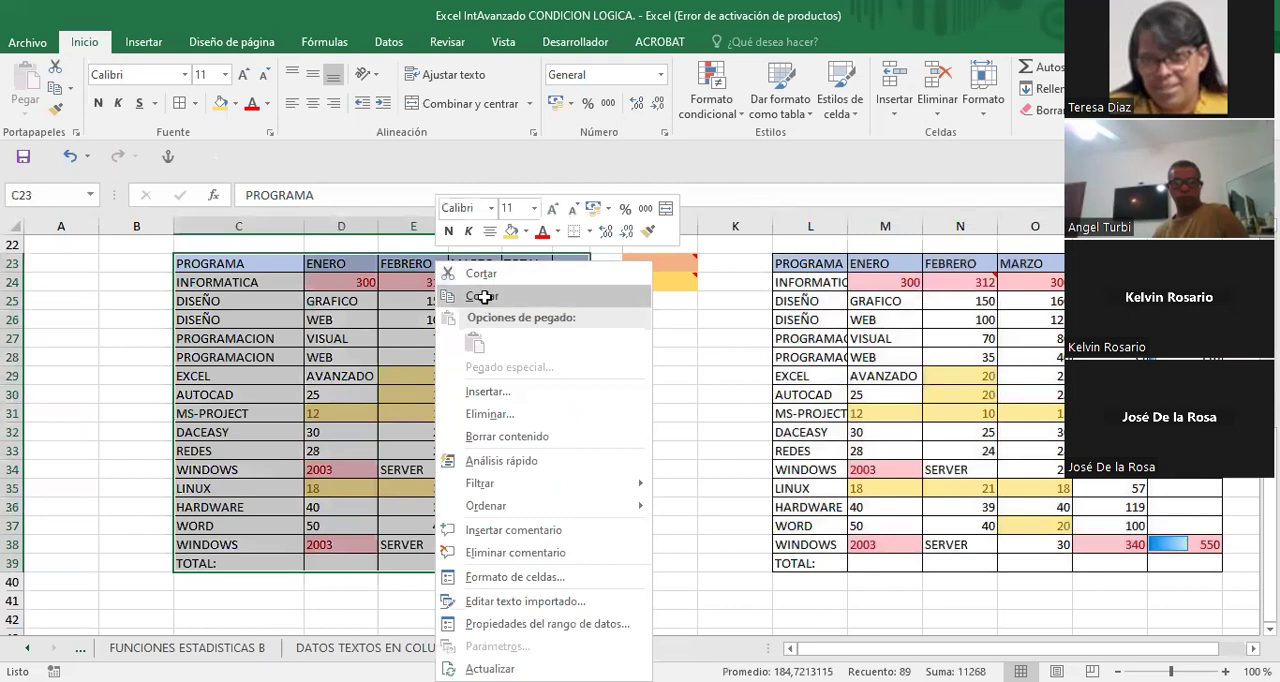
pyautogui.click(483, 296)
pyautogui.scroll(-3, 600, 457)
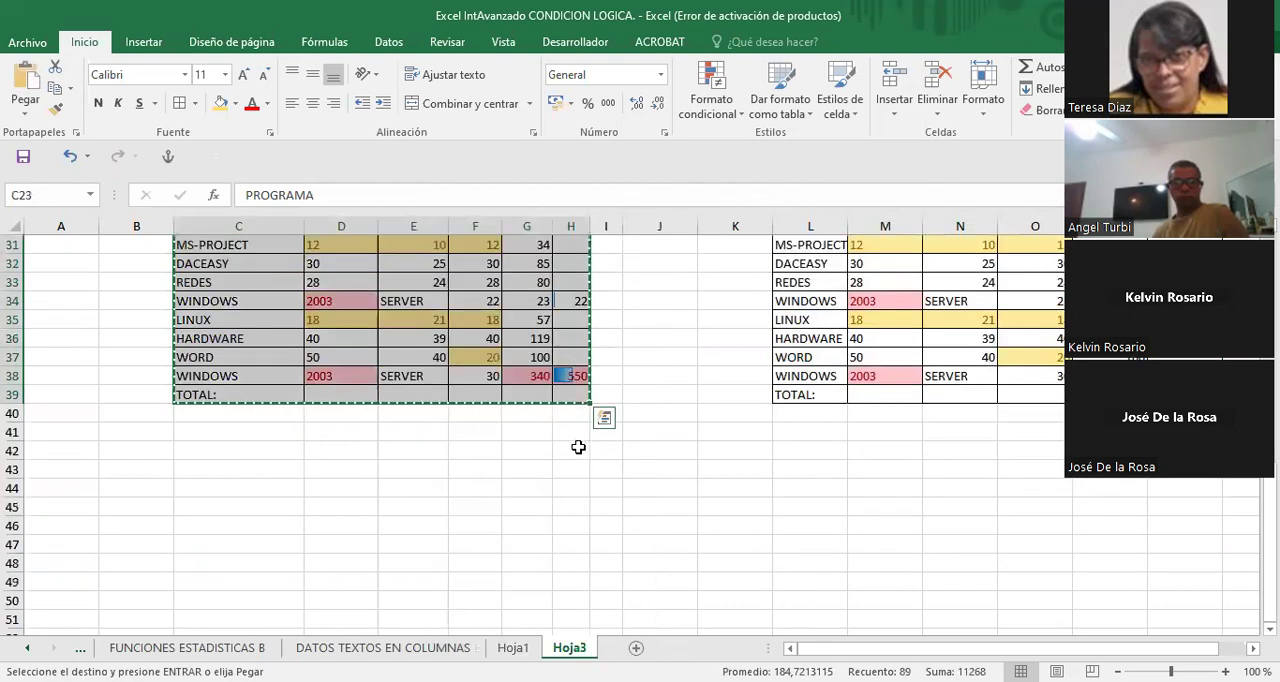
pyautogui.click(571, 452)
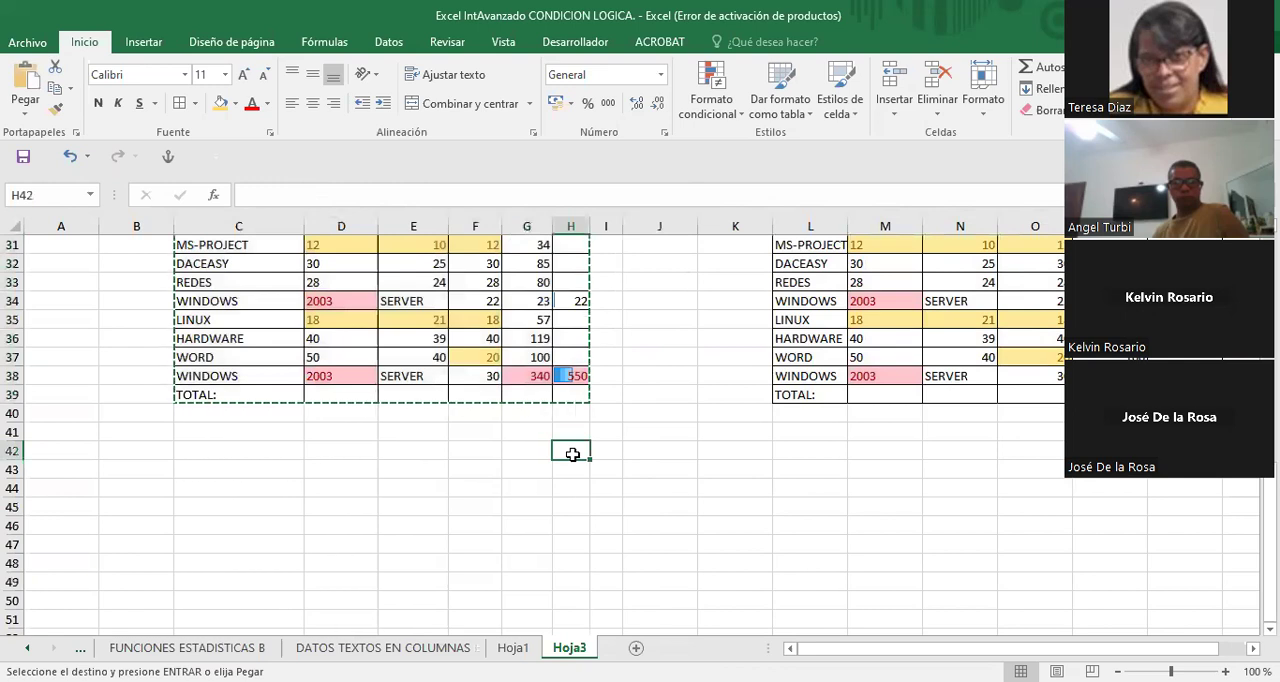
pyautogui.press('Return')
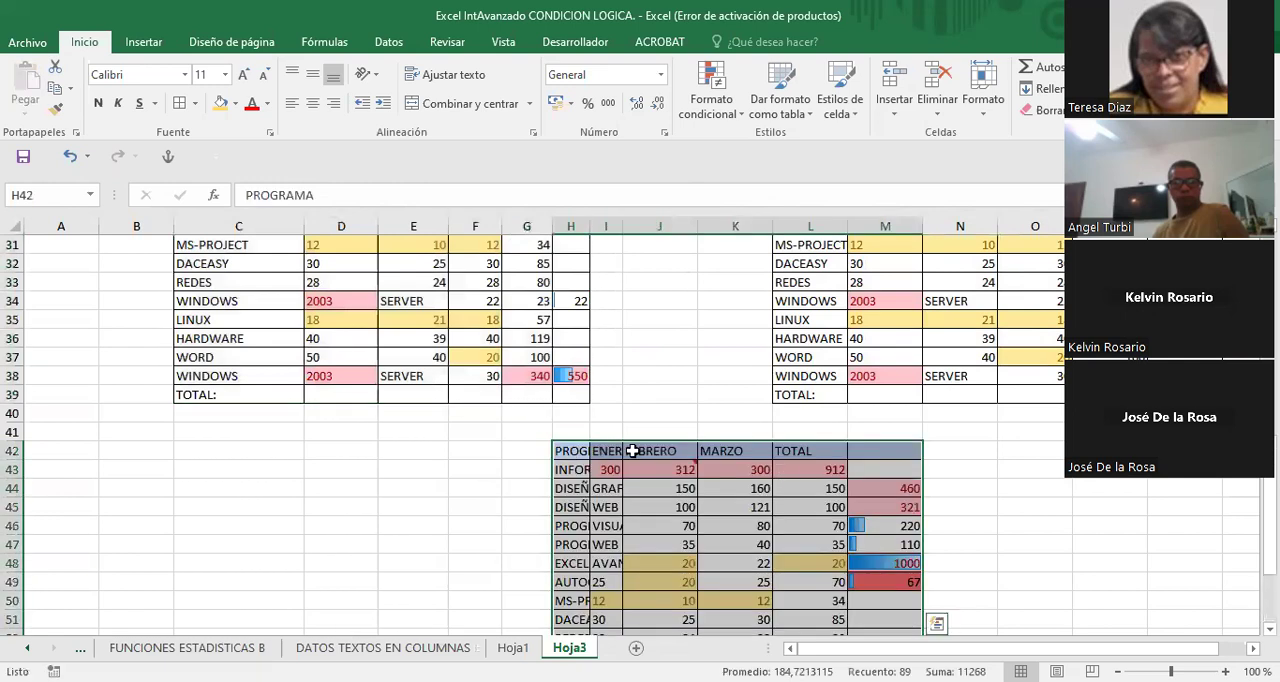
# - Go back to the original table, select C23:H39 and copy it once more
pyautogui.scroll(1, 632, 451)
pyautogui.scroll(-3, 632, 451)
pyautogui.scroll(2, 632, 451)
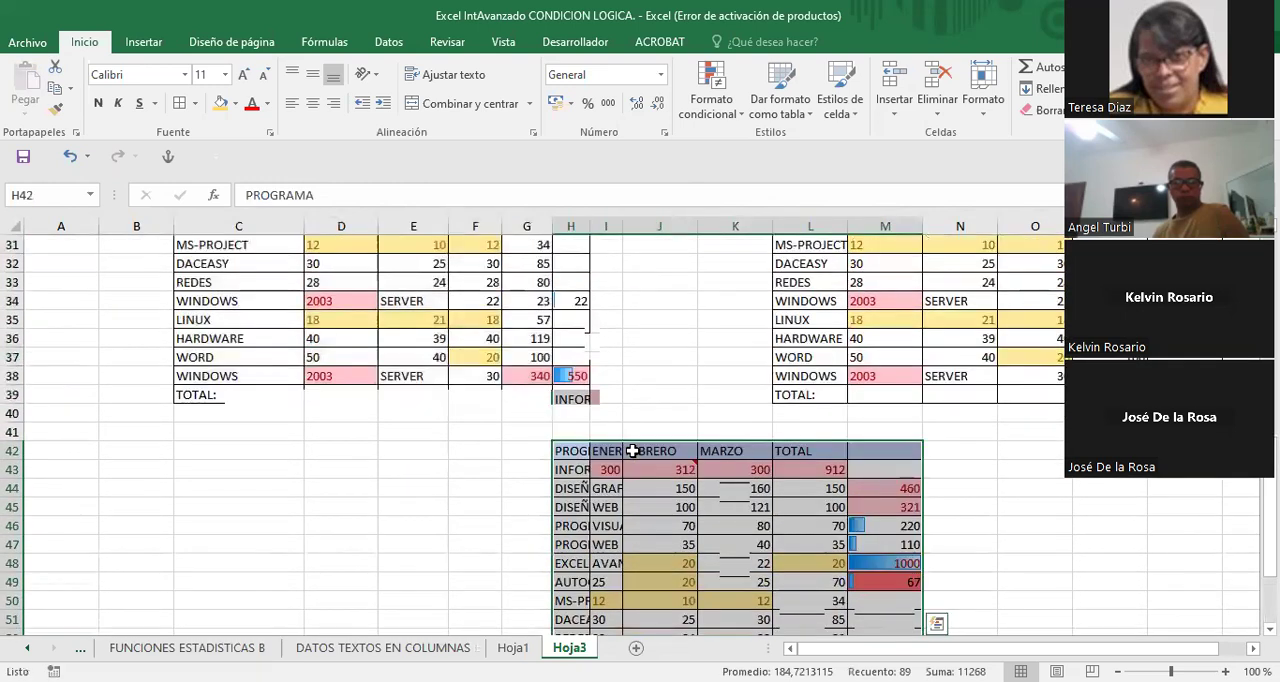
pyautogui.scroll(2, 632, 451)
pyautogui.scroll(-1, 632, 451)
pyautogui.scroll(4, 632, 451)
pyautogui.scroll(-3, 632, 451)
pyautogui.scroll(1, 632, 451)
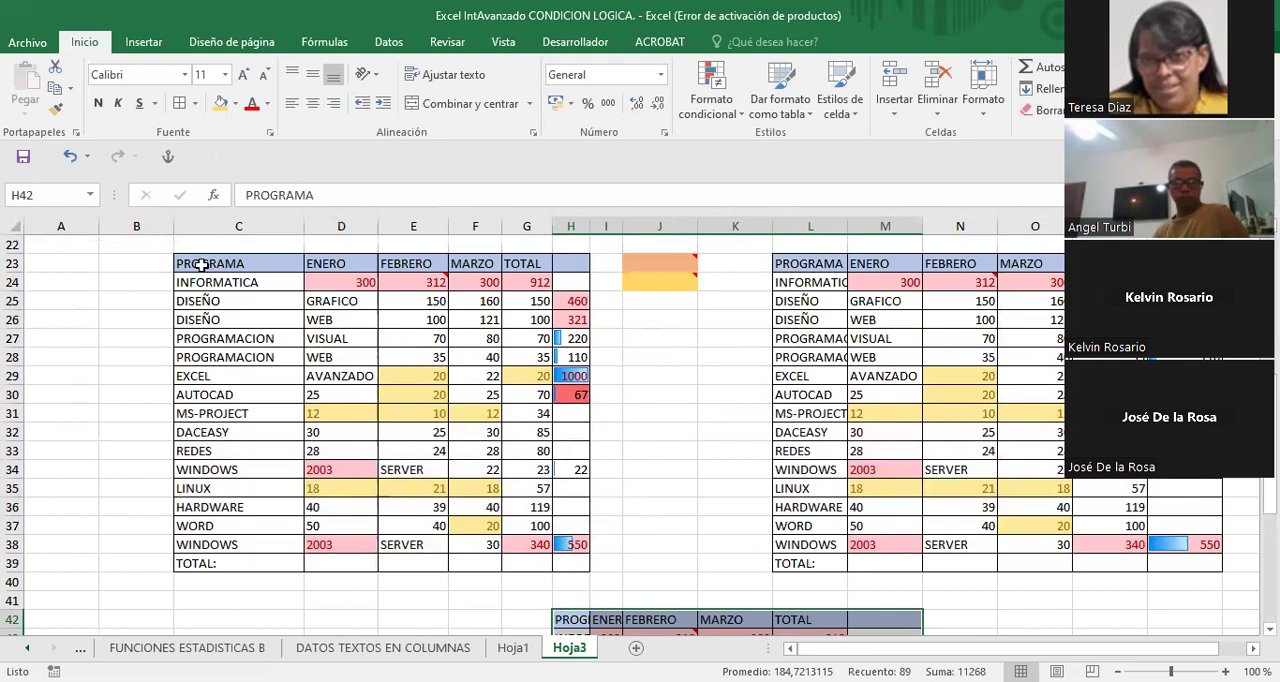
pyautogui.moveTo(191, 264); pyautogui.dragTo(582, 564)
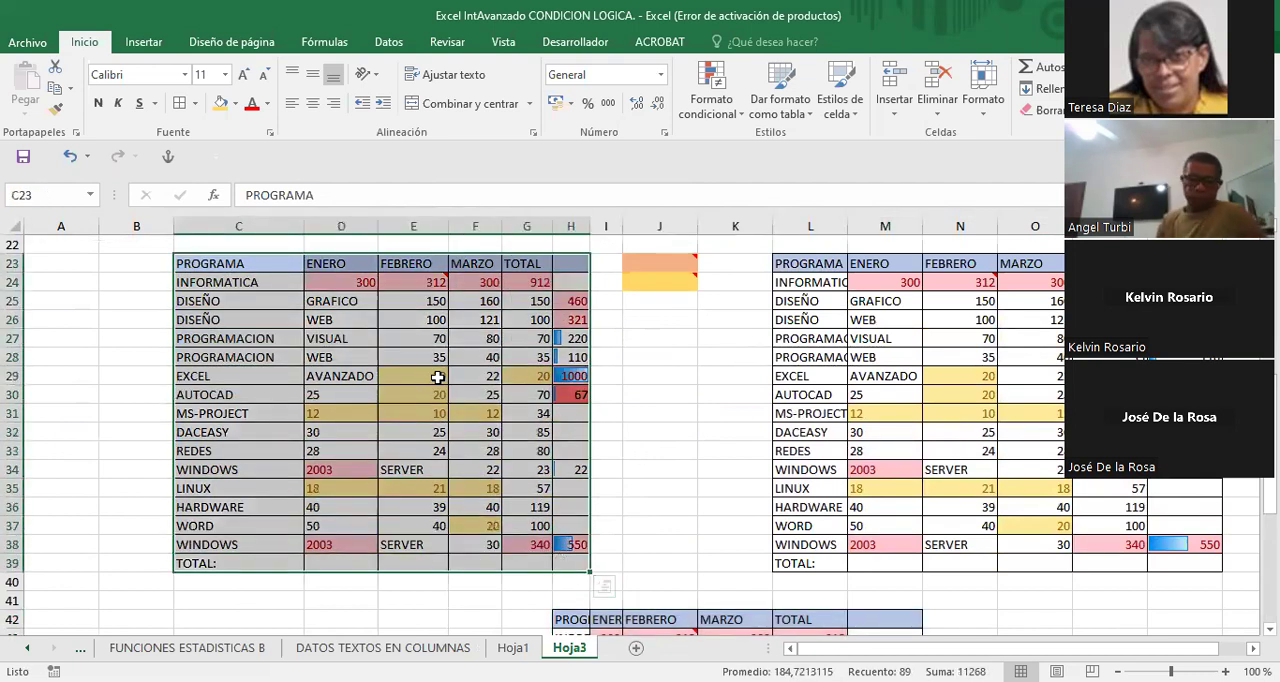
pyautogui.rightClick(499, 304)
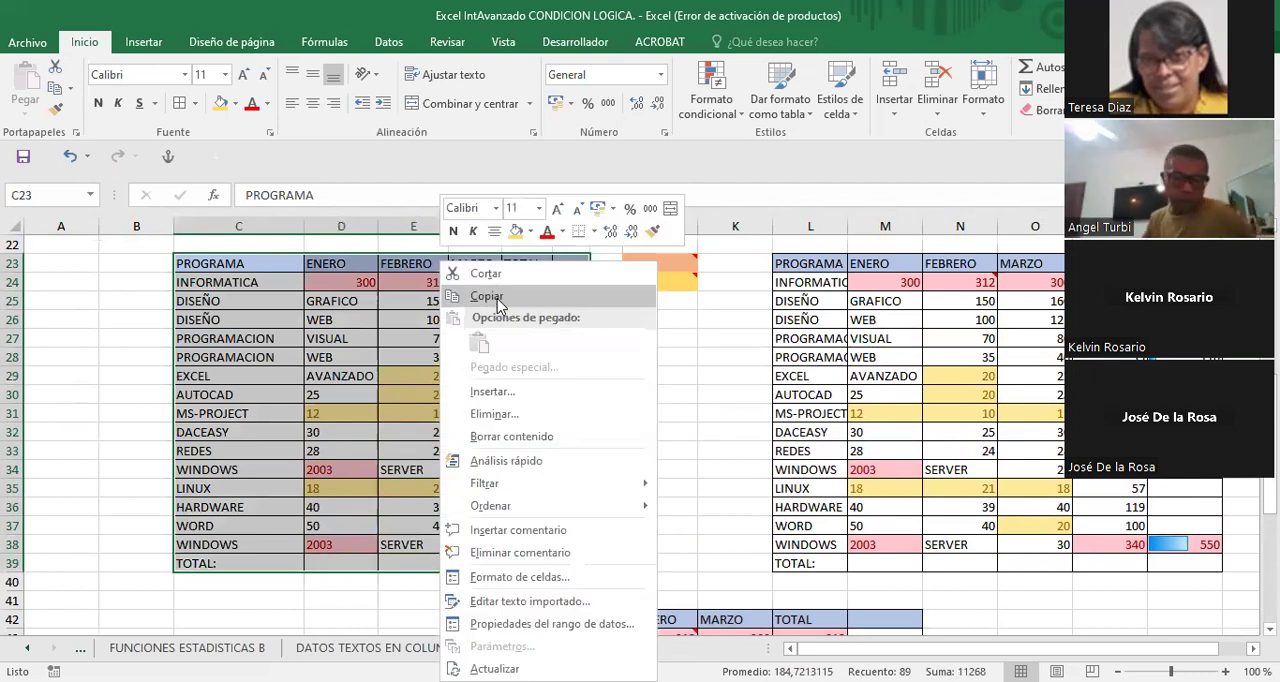
pyautogui.click(487, 297)
# - Paste the copied table starting at cell S23, beyond the copy in columns L to Q
pyautogui.hscroll(1, 640, 430)
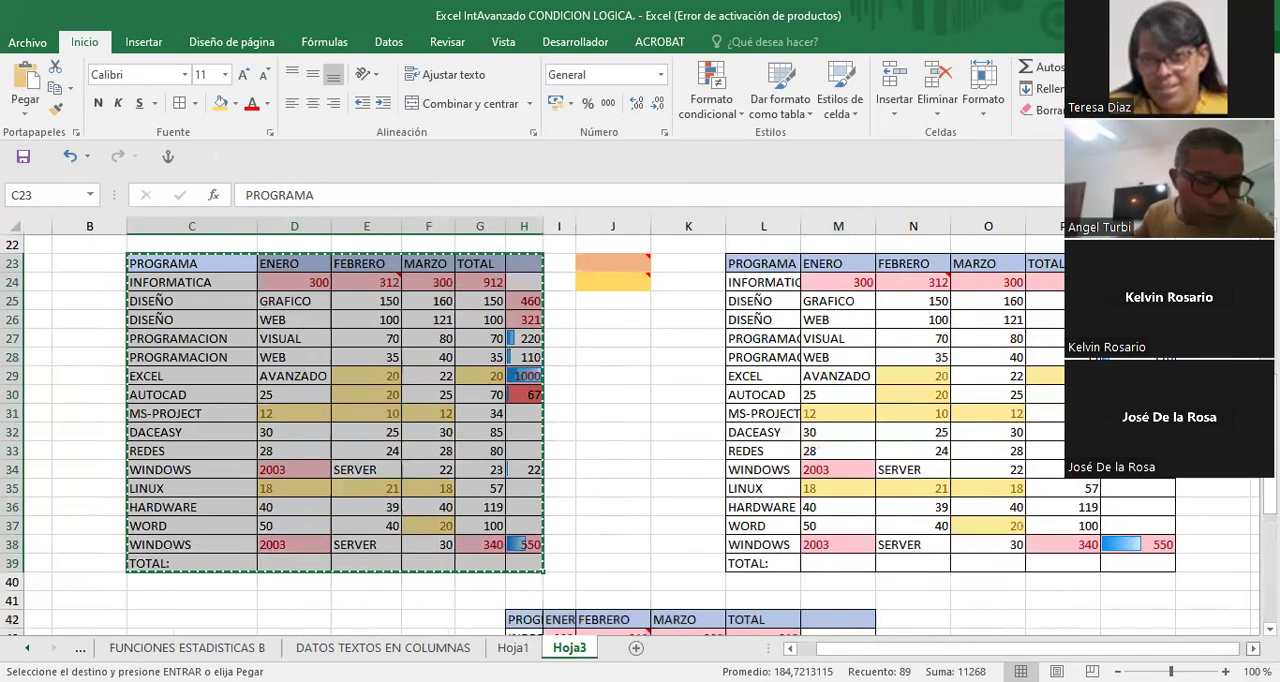
pyautogui.hscroll(5, 640, 430)
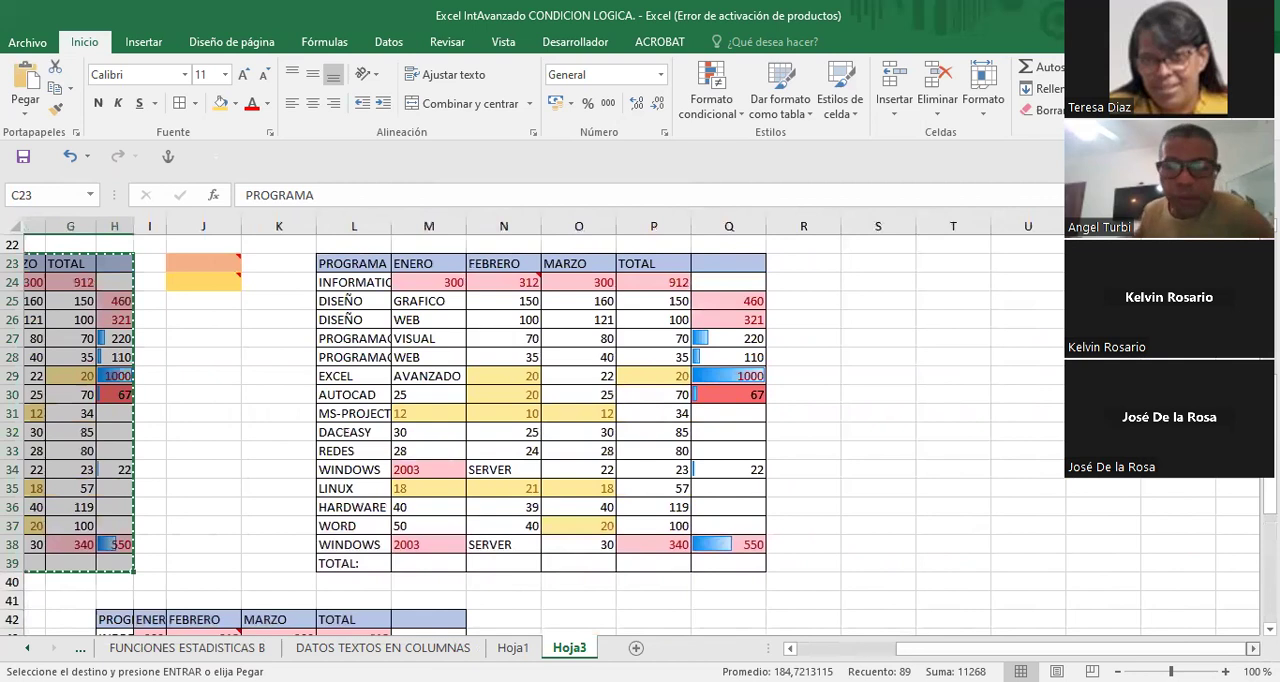
pyautogui.hscroll(3, 969, 503)
pyautogui.hscroll(1, 969, 503)
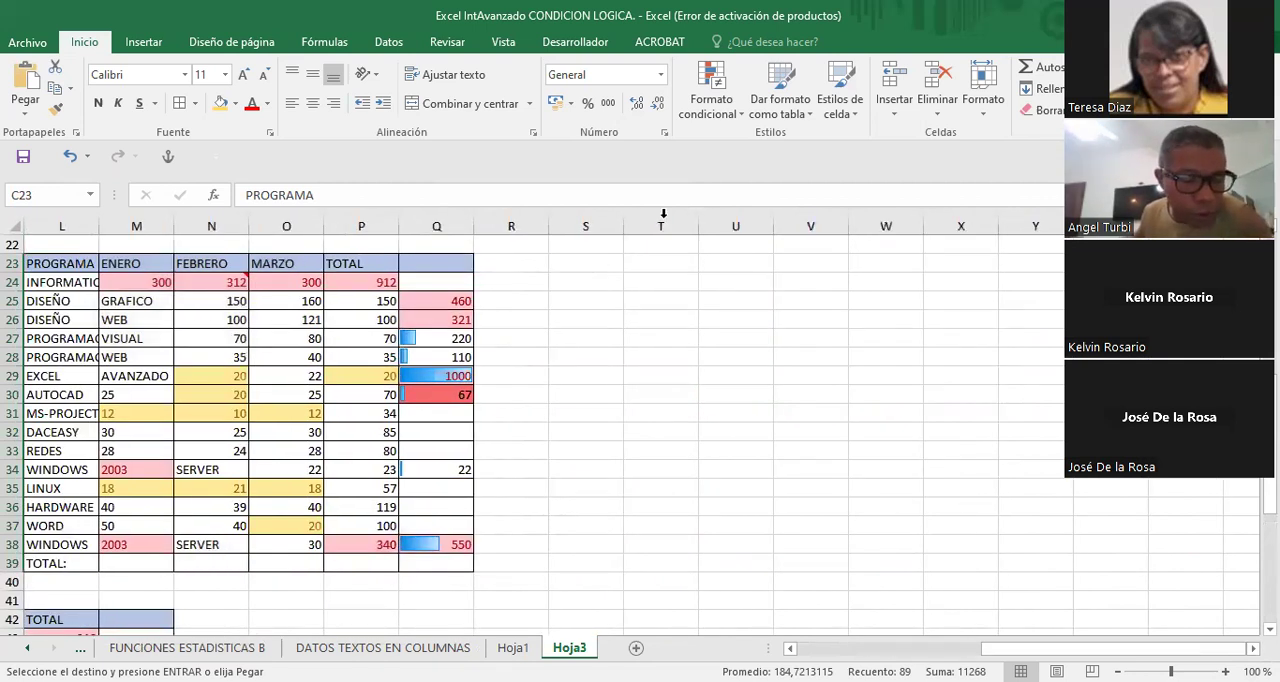
pyautogui.click(593, 265)
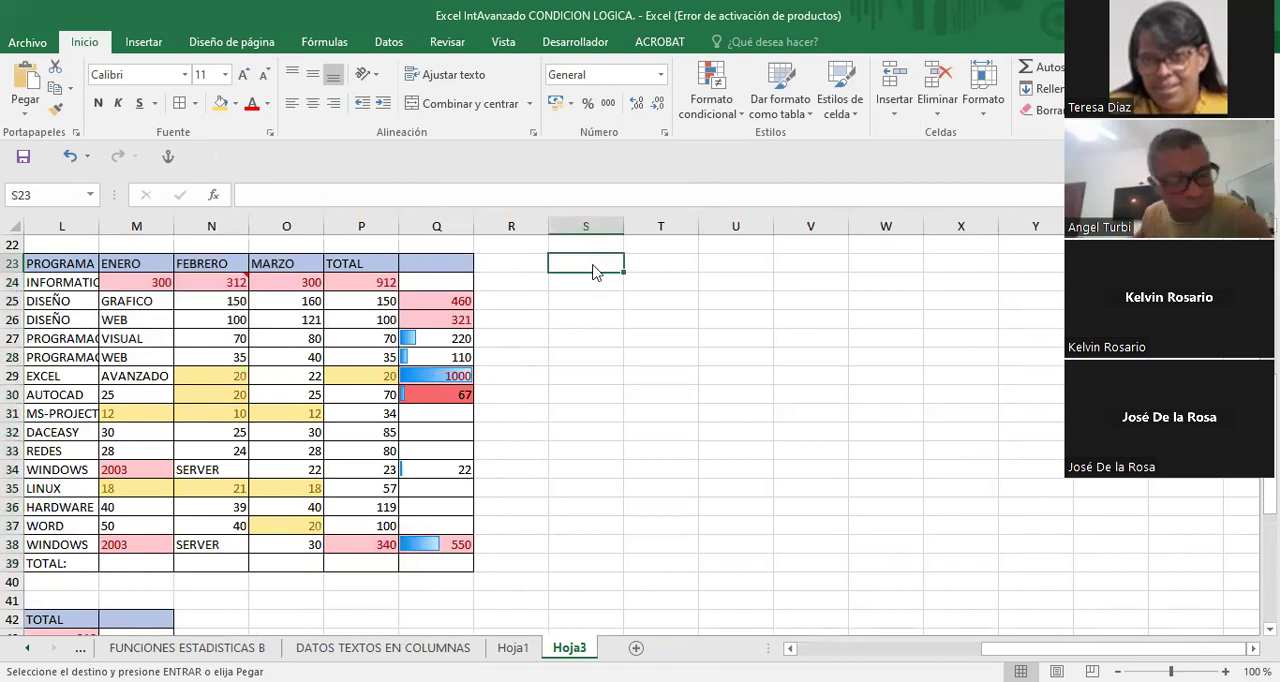
pyautogui.rightClick(593, 268)
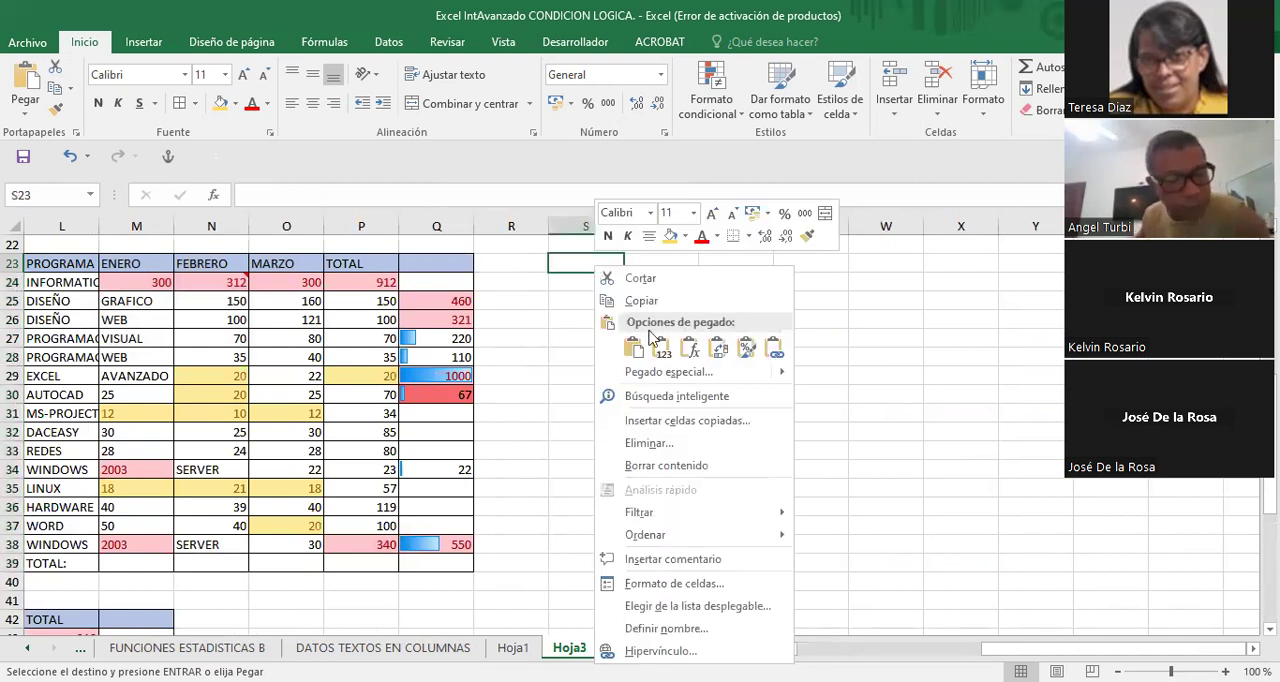
pyautogui.click(567, 265)
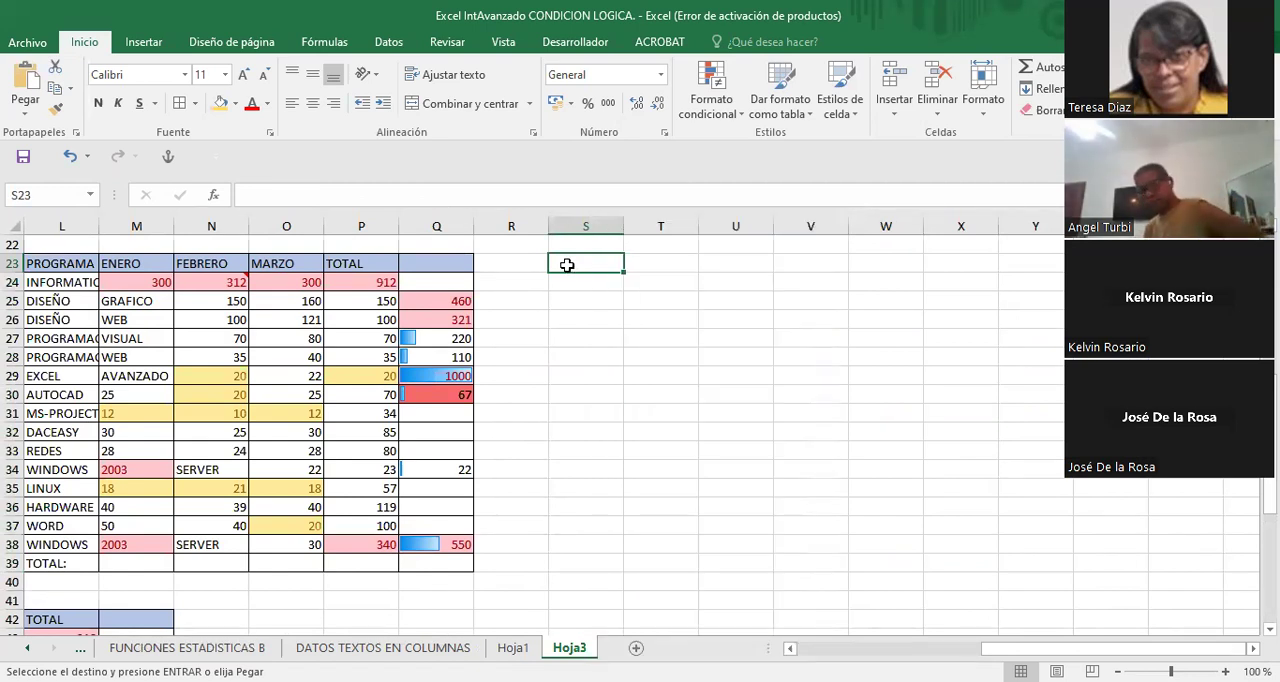
pyautogui.hotkey('shift', 'F10')
pyautogui.click(622, 336)
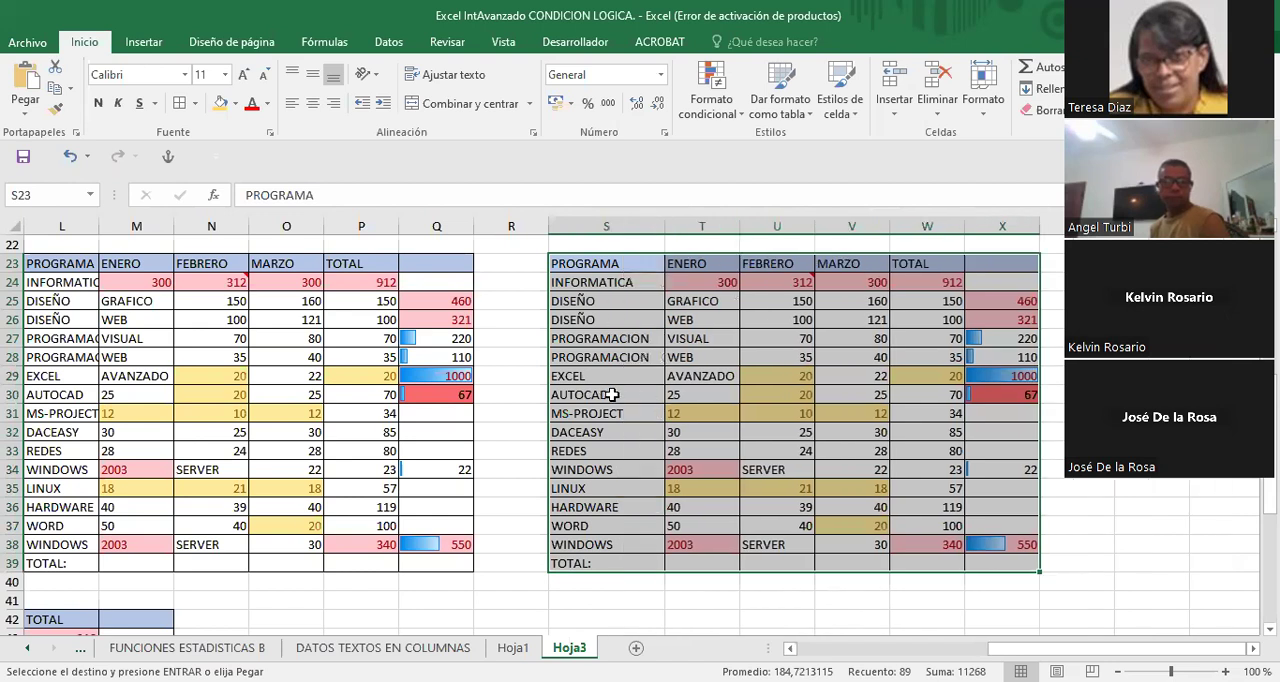
# - Return to the original table in column C and clear the pending copy selection
pyautogui.press('Left')
pyautogui.press('Left')
pyautogui.press('Left')
pyautogui.press('Left')
pyautogui.press('Left')
pyautogui.press('Left')
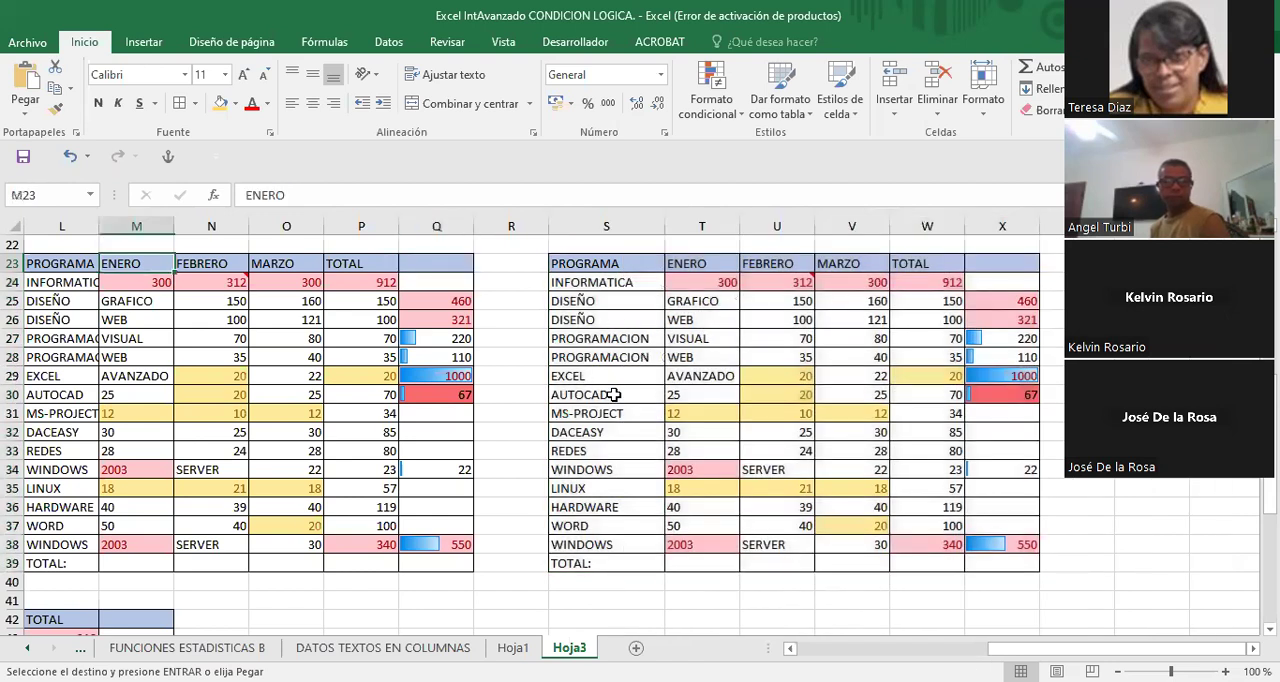
pyautogui.press('Left')
pyautogui.press('Left')
pyautogui.press('Left')
pyautogui.press('Left')
pyautogui.press('Left')
pyautogui.press('Left')
pyautogui.press('Left')
pyautogui.press('Left')
pyautogui.press('Left')
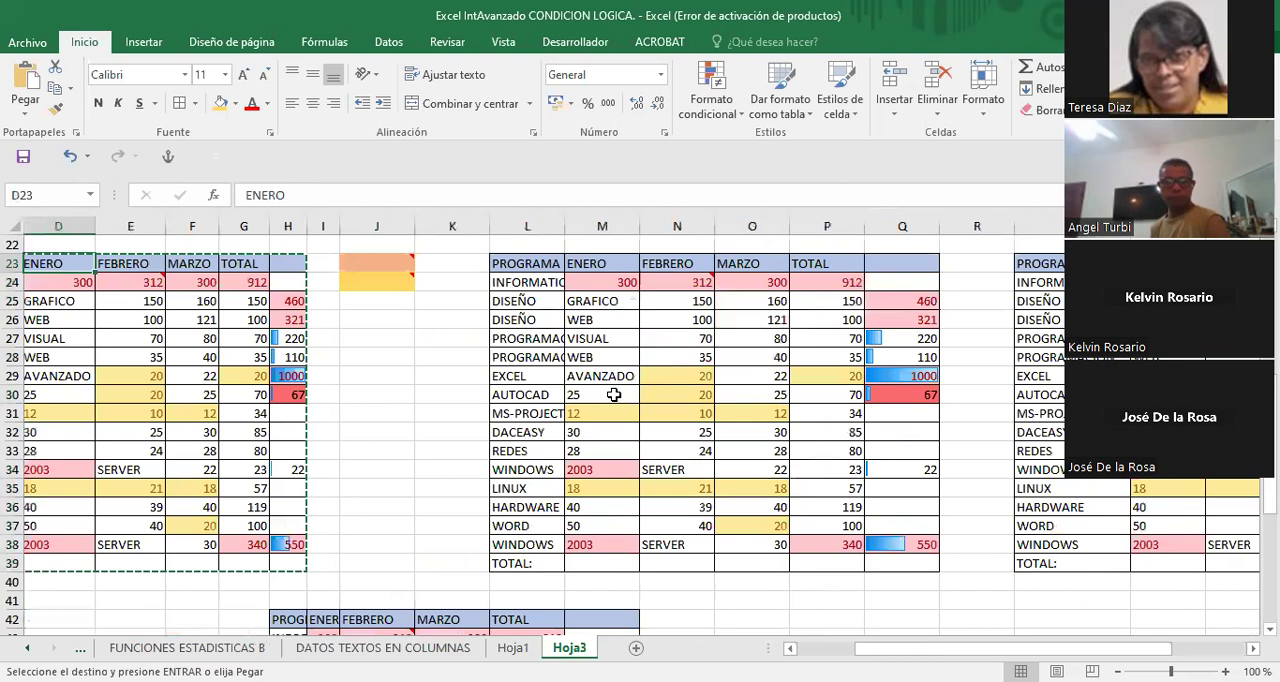
pyautogui.press('Left')
pyautogui.press('Left')
pyautogui.press('Left')
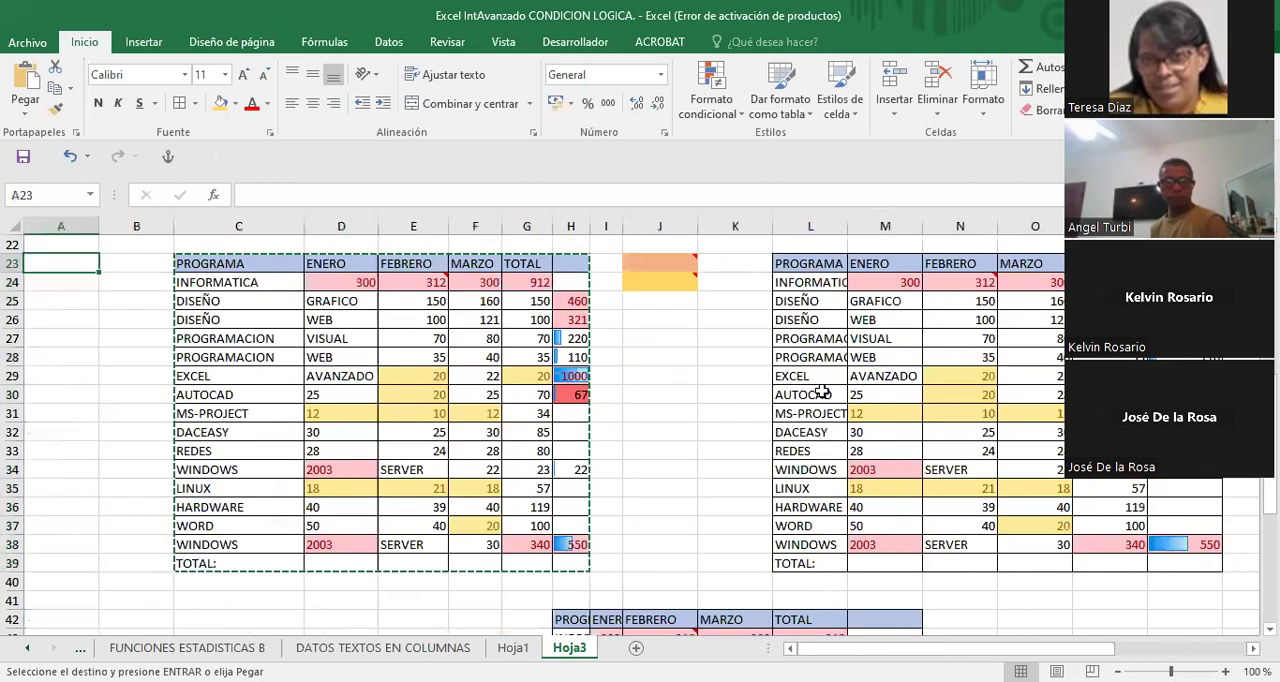
pyautogui.click(265, 295)
pyautogui.press('Escape')
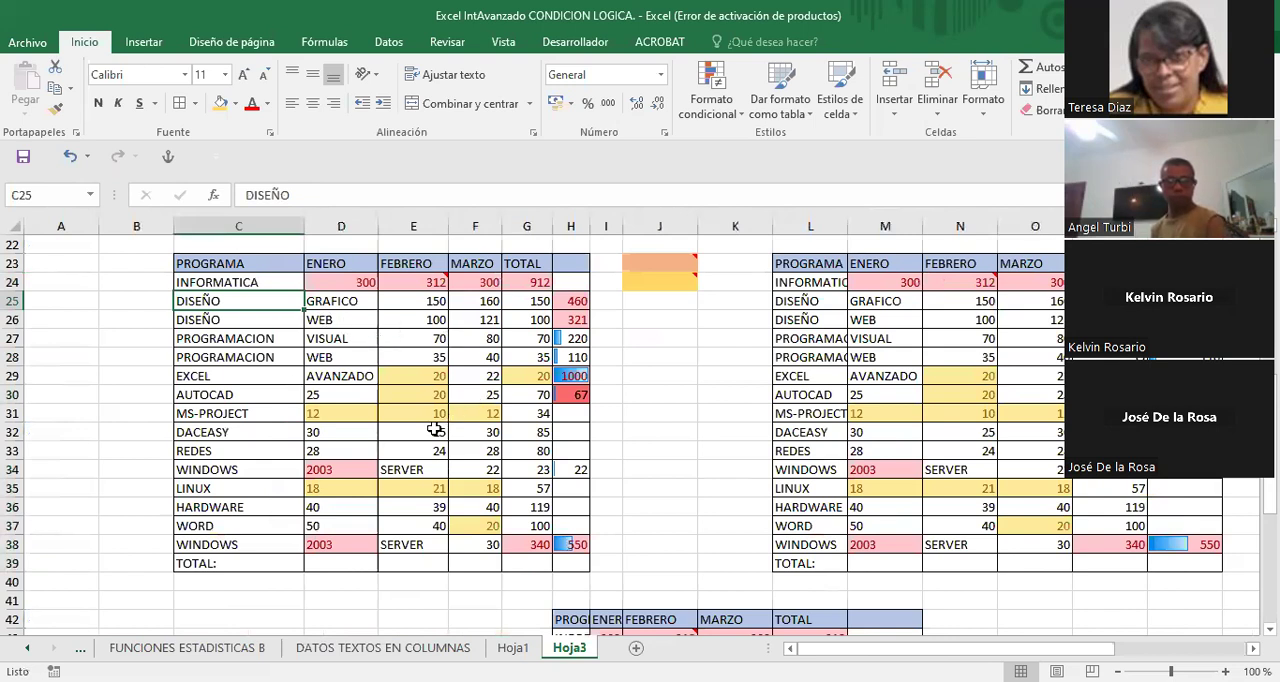
# - Look over the original table and its copies across row 29
pyautogui.click(520, 340)
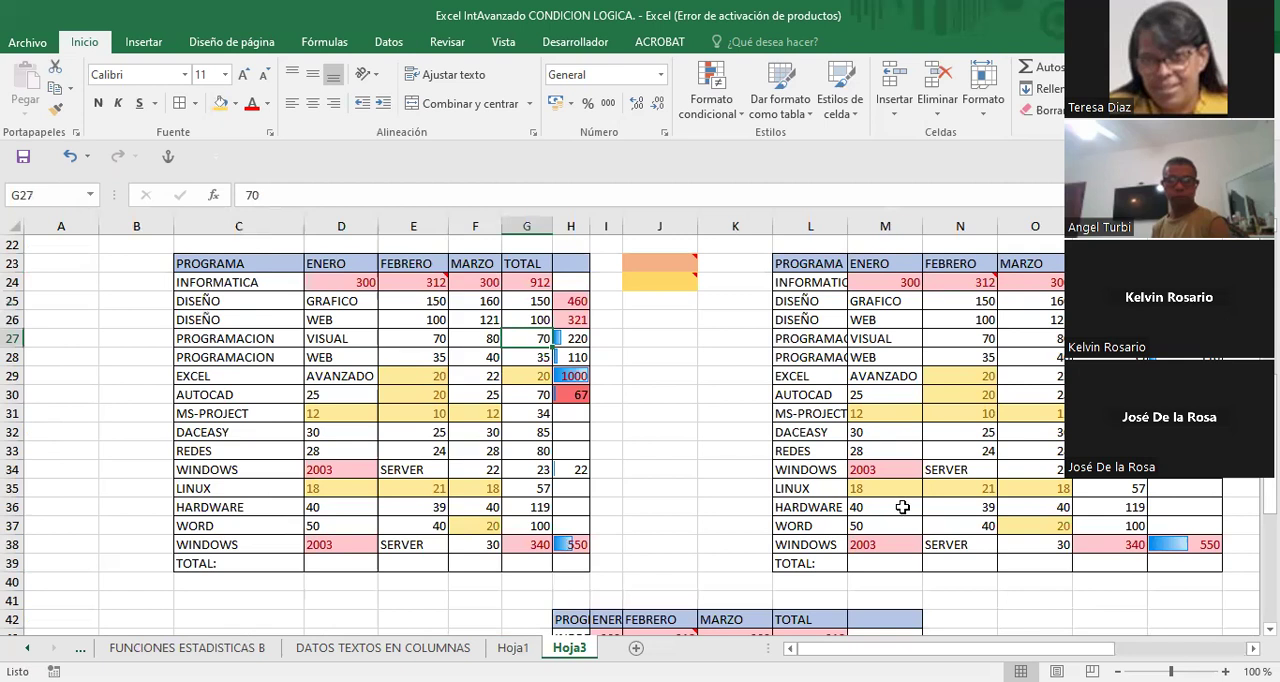
pyautogui.click(911, 373)
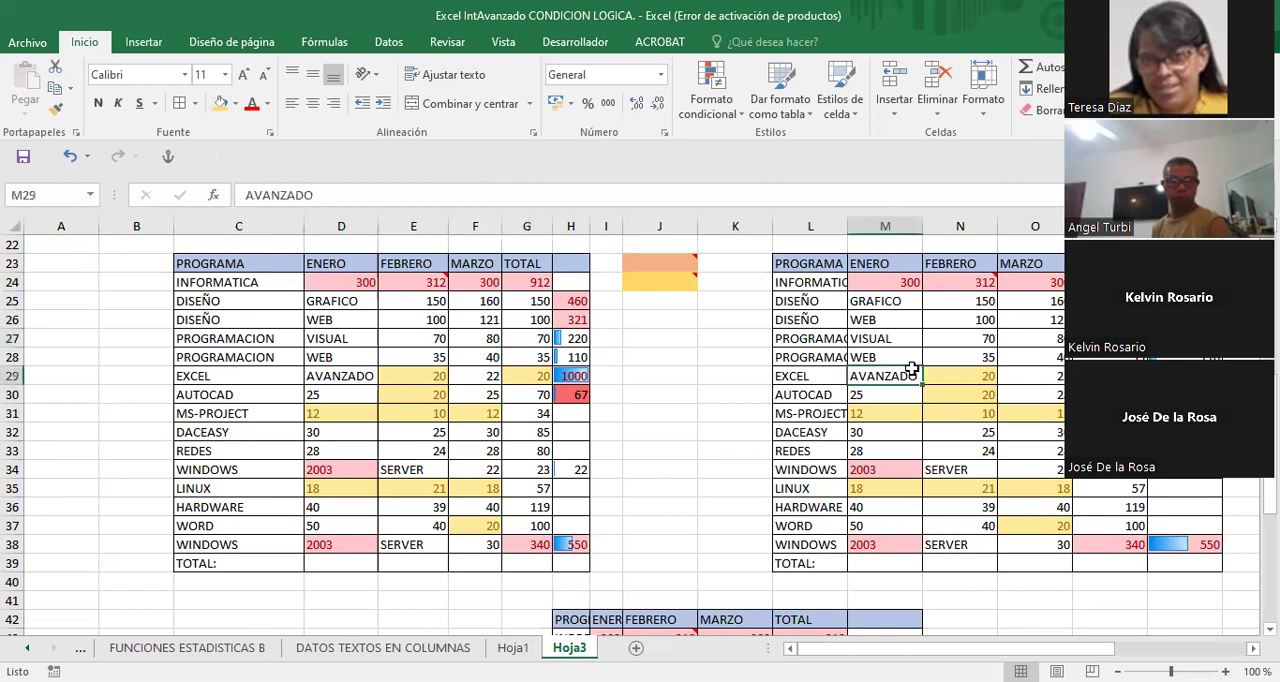
pyautogui.press('Right')
pyautogui.press('Right')
pyautogui.press('Right')
pyautogui.press('Right')
pyautogui.press('Right')
pyautogui.press('Right')
pyautogui.press('Right')
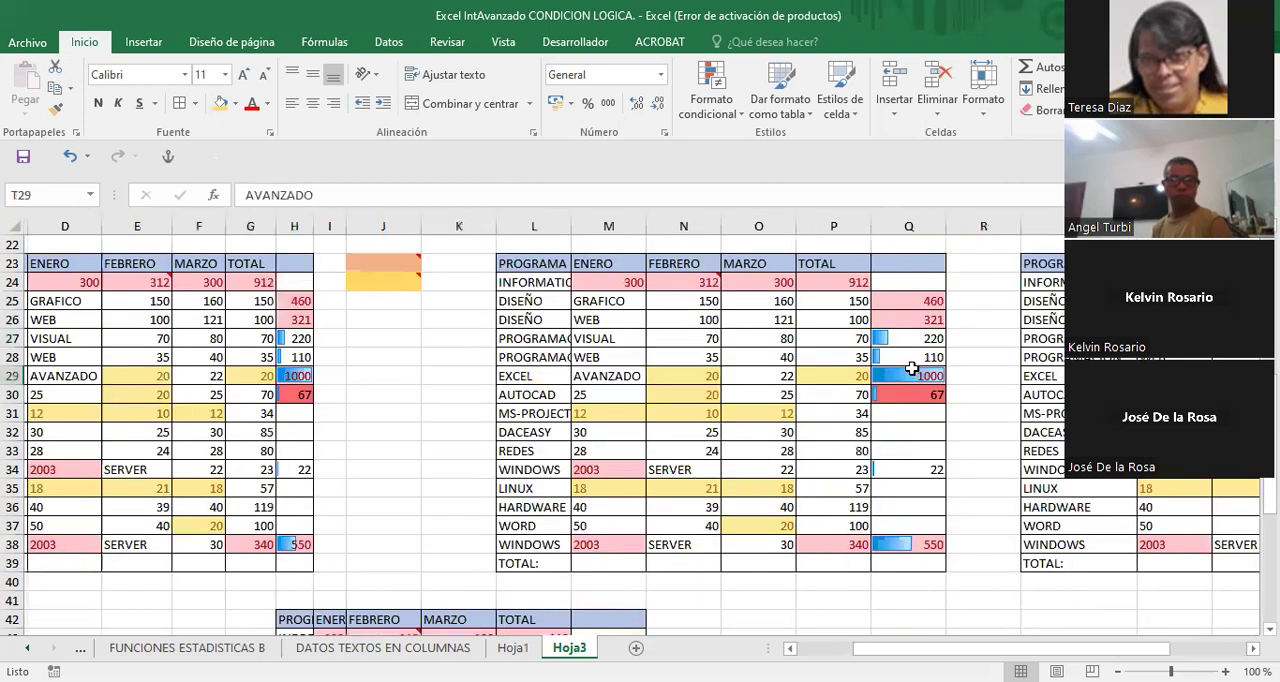
pyautogui.press('Right')
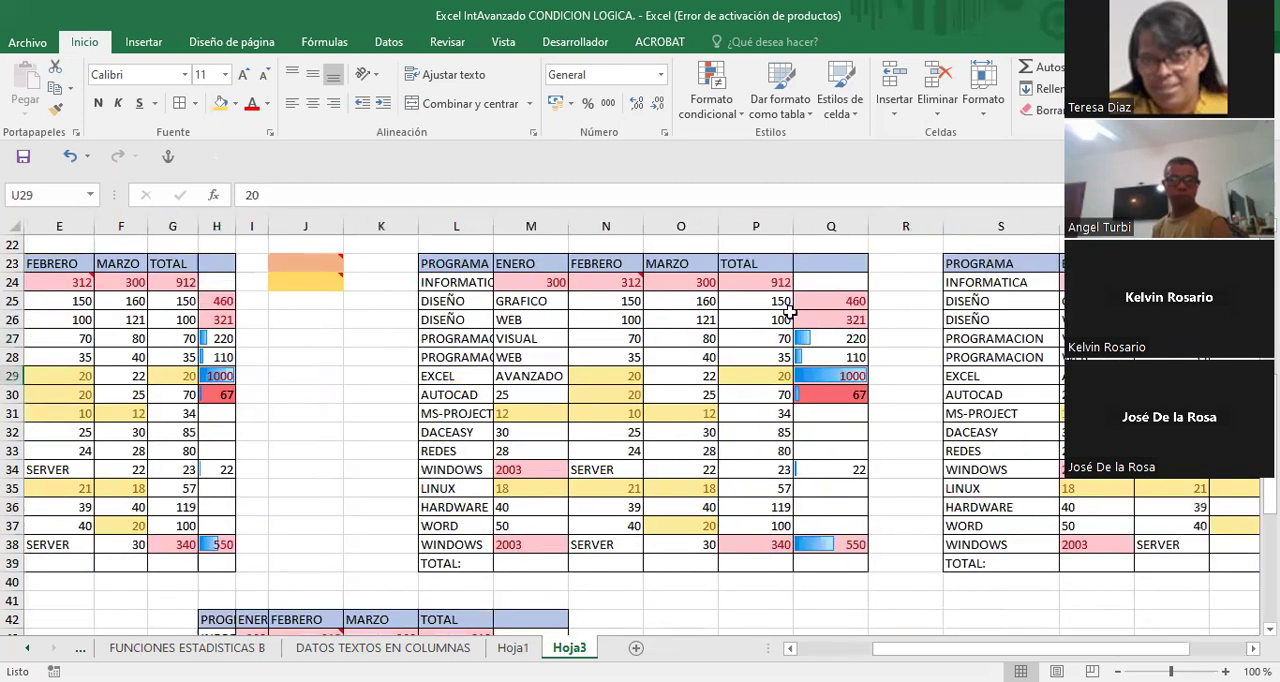
pyautogui.click(612, 375)
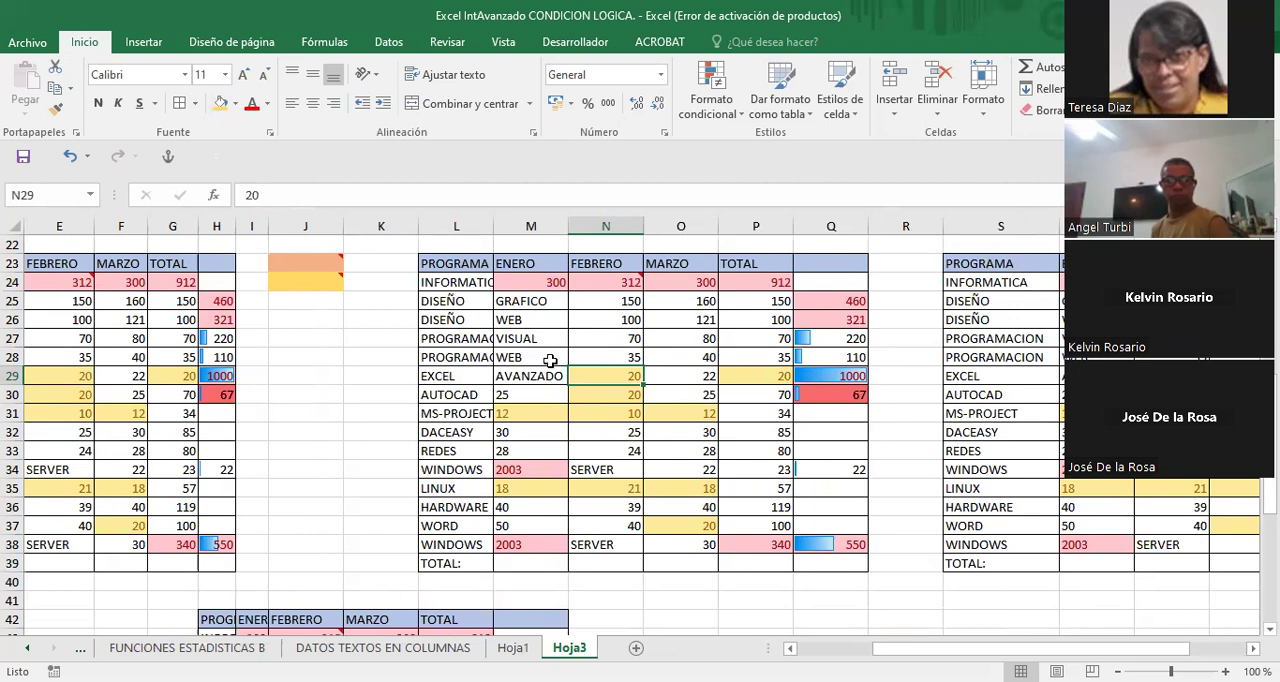
# - Convert the copied range L23:Q39 into a table that has headers
pyautogui.click(143, 43)
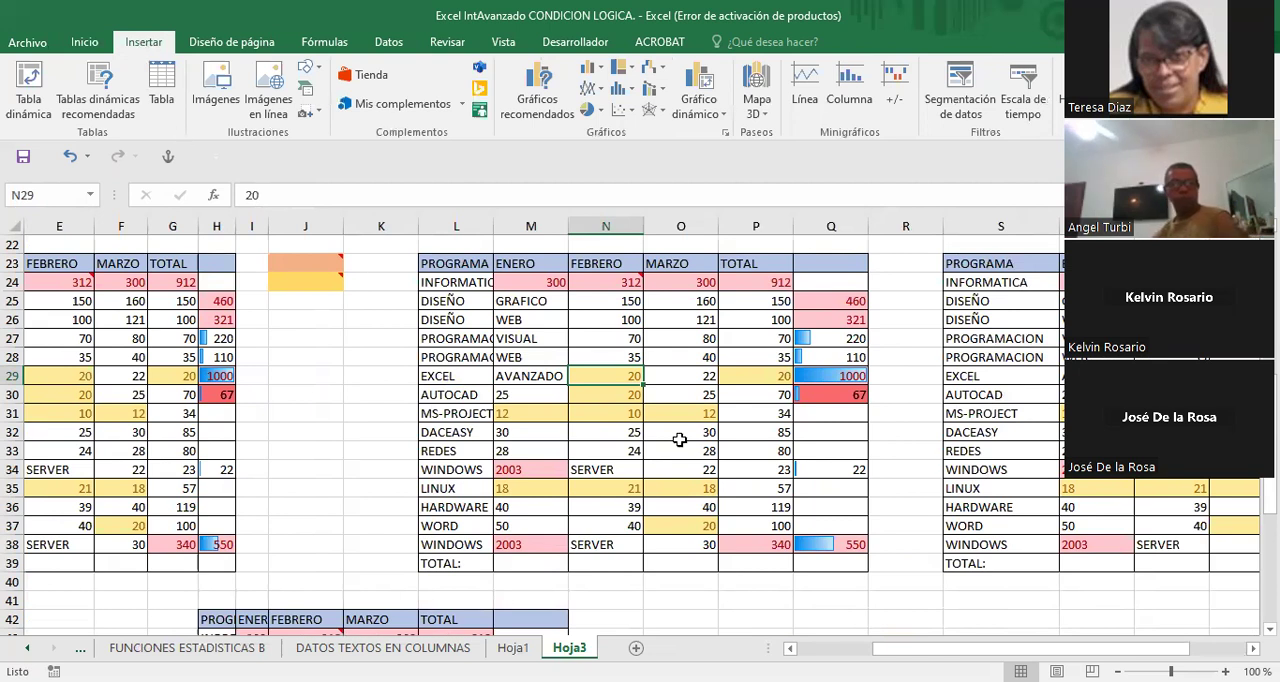
pyautogui.click(394, 371)
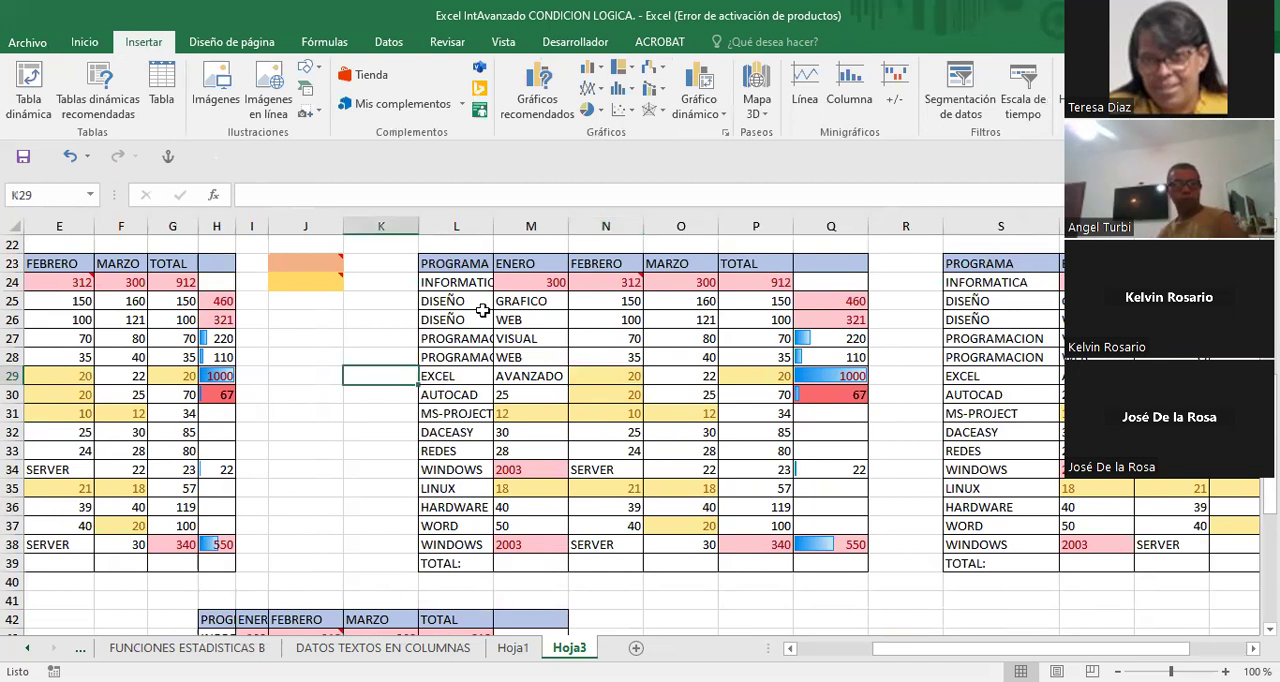
pyautogui.click(610, 356)
pyautogui.moveTo(456, 263); pyautogui.dragTo(829, 560)
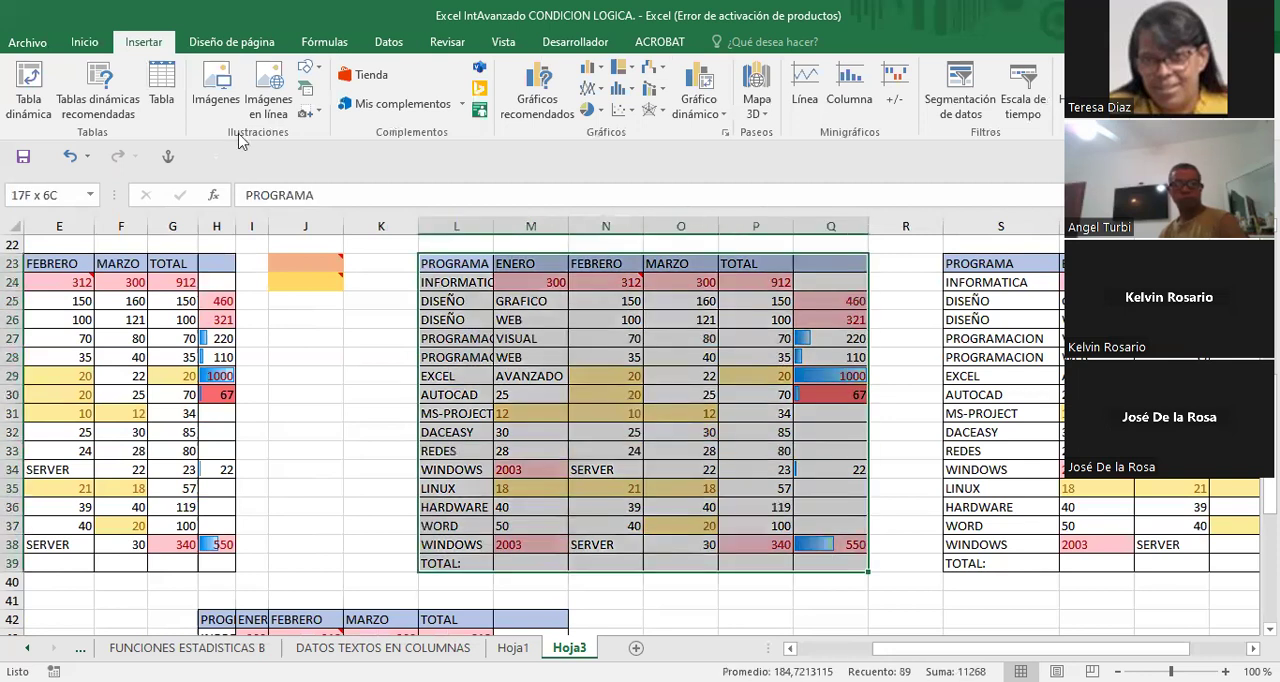
pyautogui.click(163, 86)
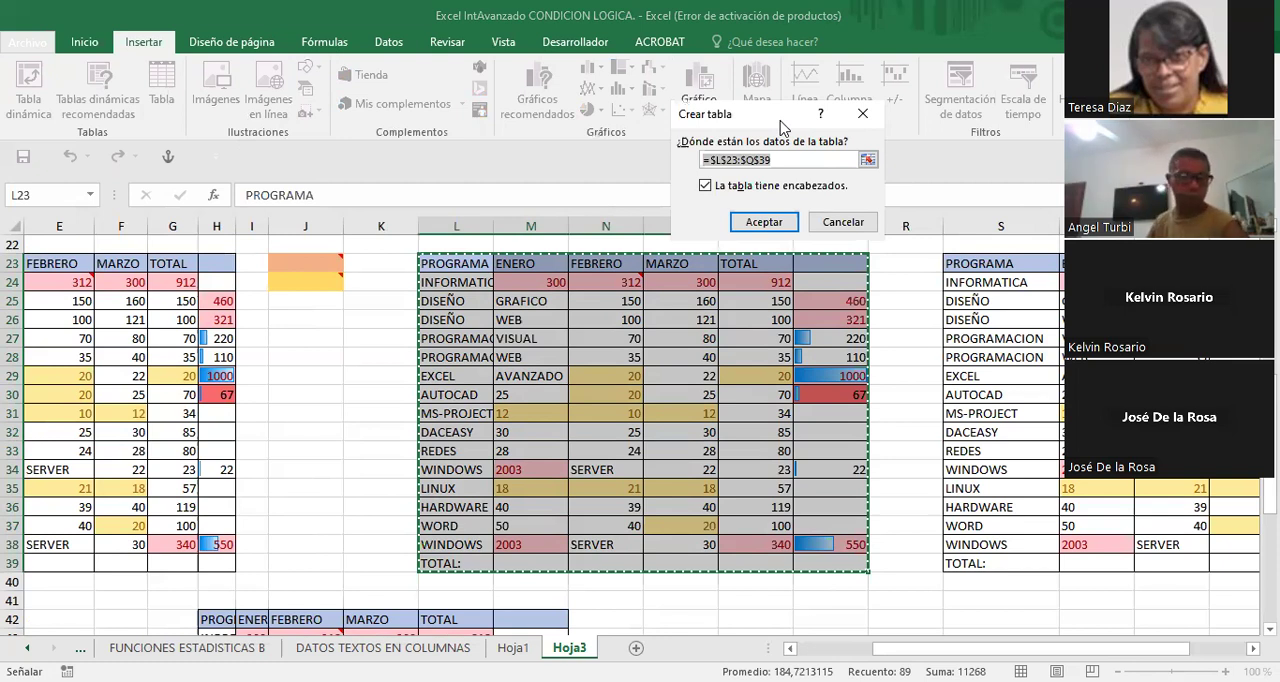
pyautogui.moveTo(640, 390); pyautogui.dragTo(656, 348)
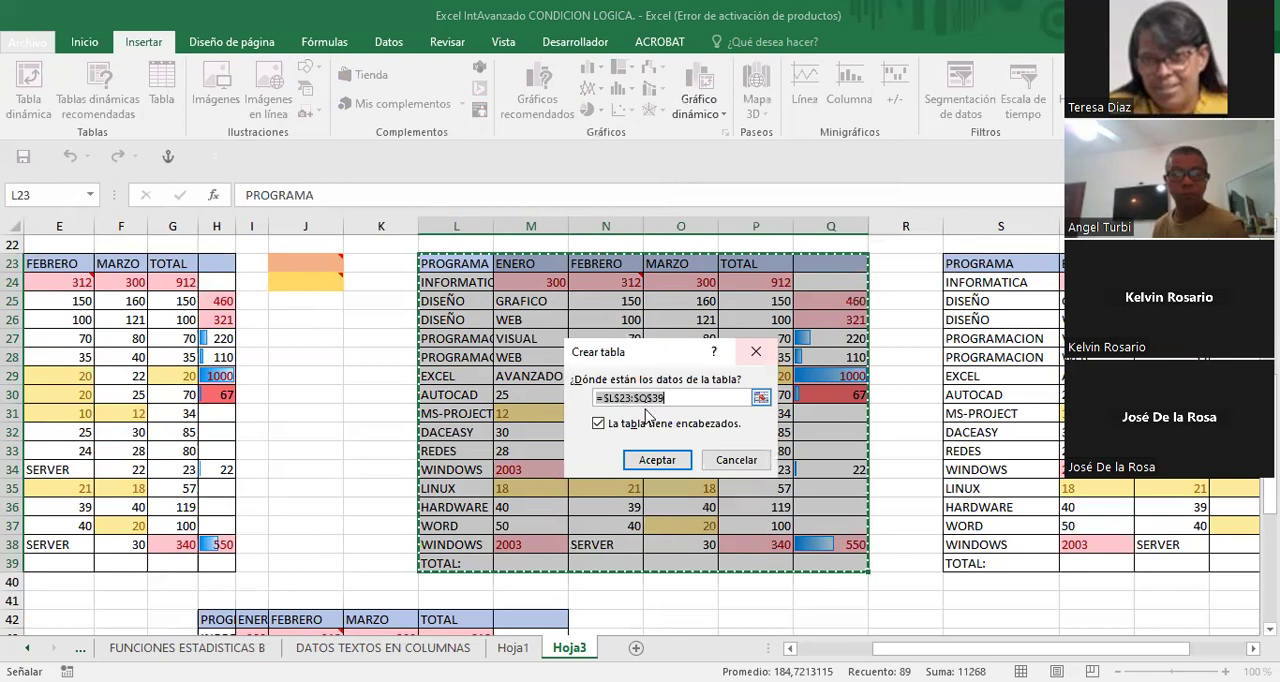
pyautogui.click(630, 397)
pyautogui.write('3')
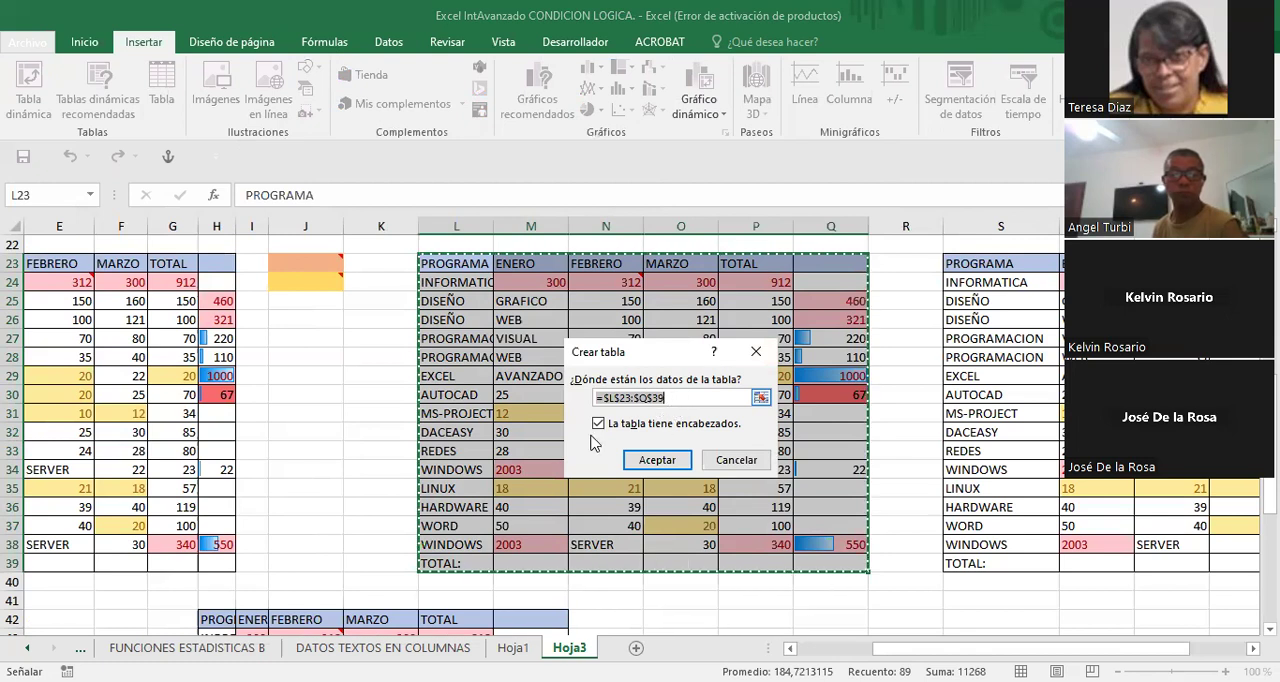
pyautogui.click(655, 459)
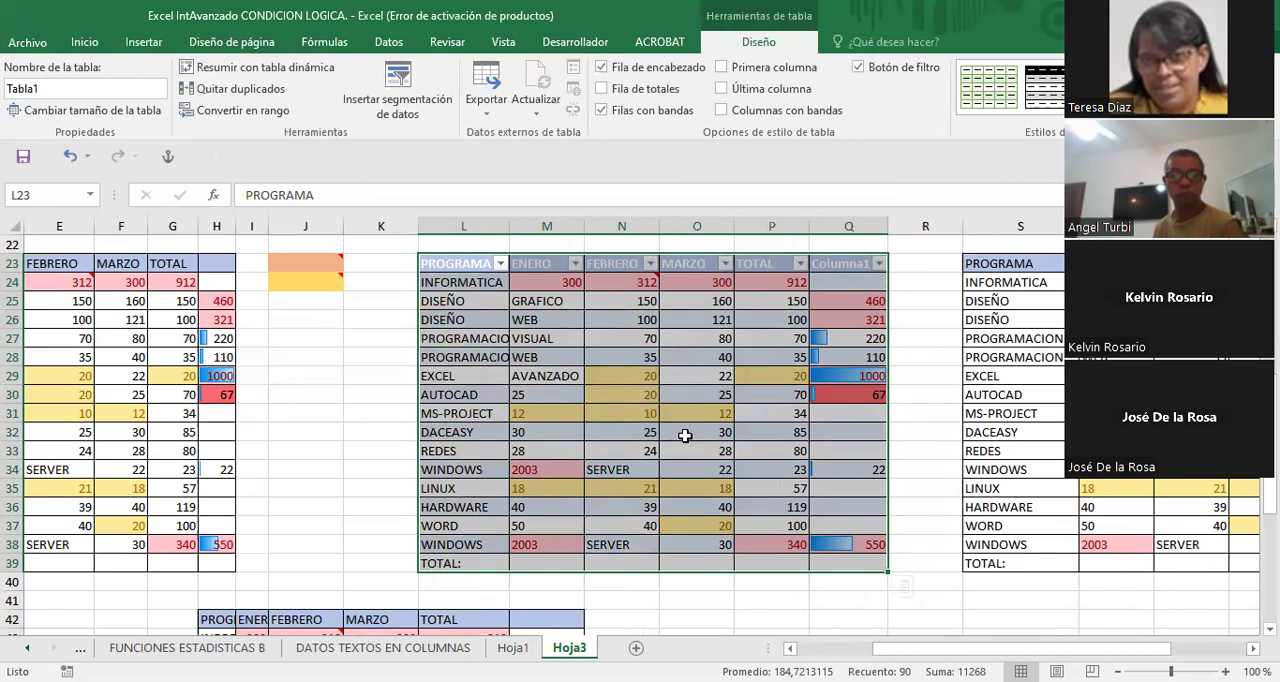
pyautogui.click(910, 388)
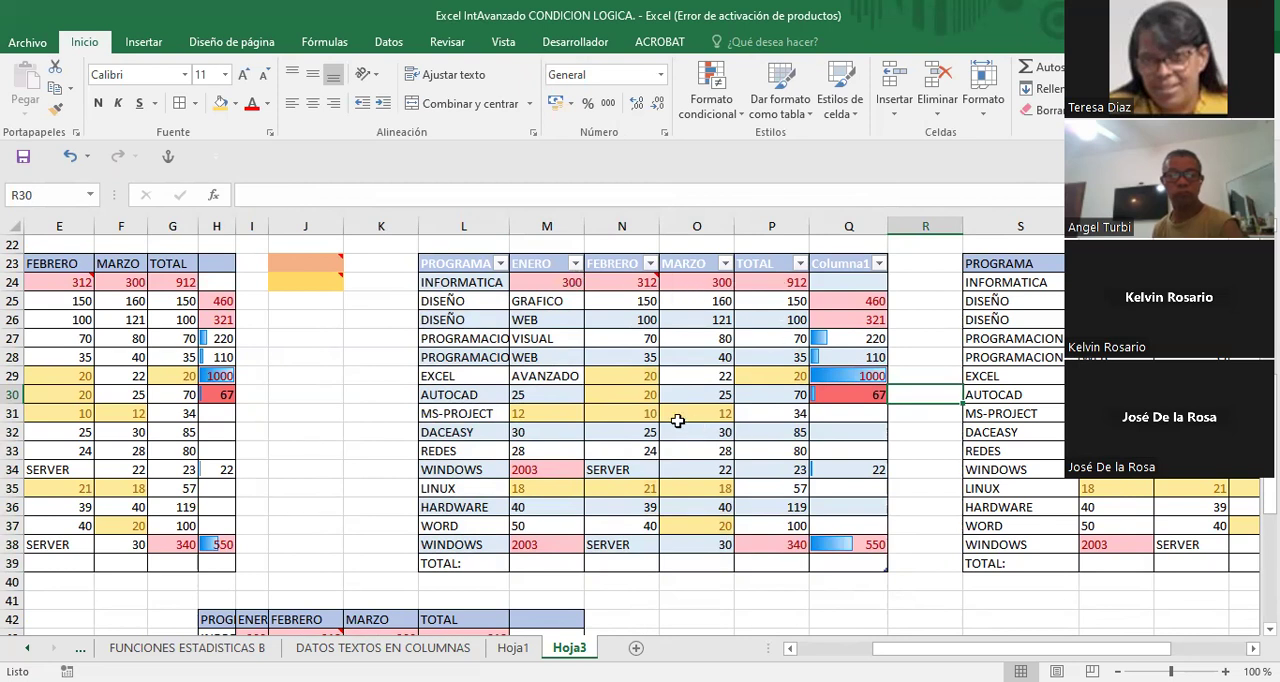
pyautogui.click(638, 352)
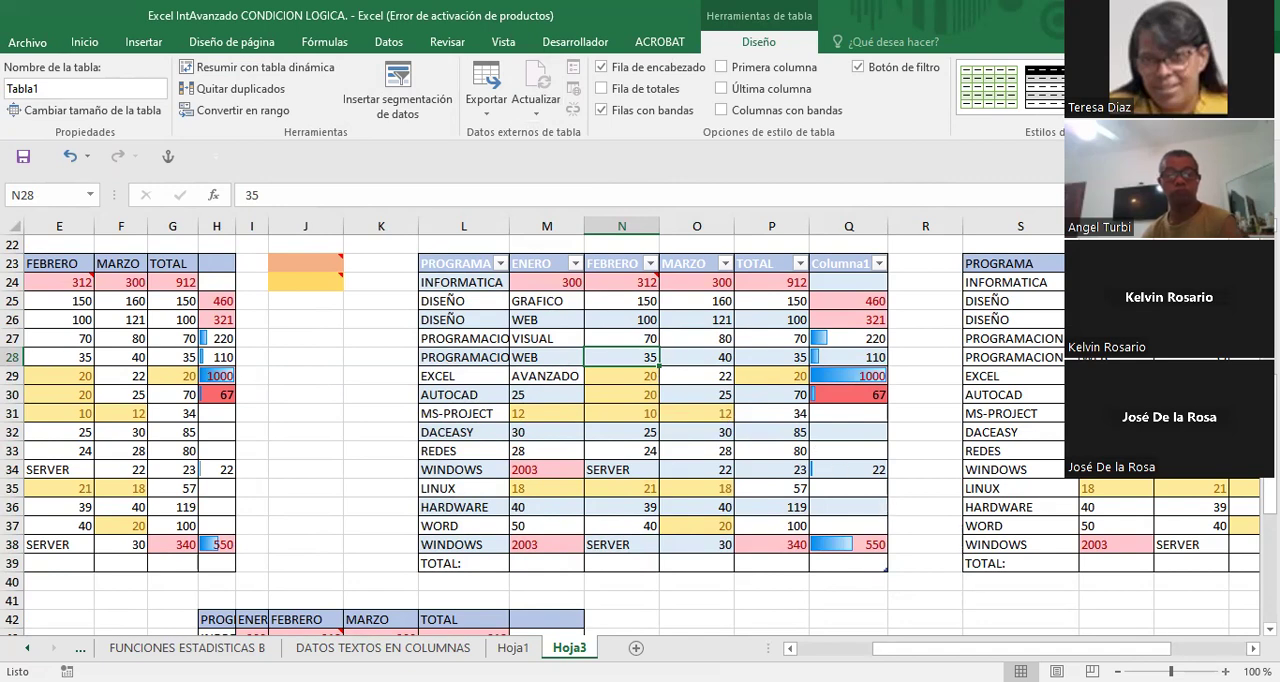
pyautogui.hscroll(6, 812, 556)
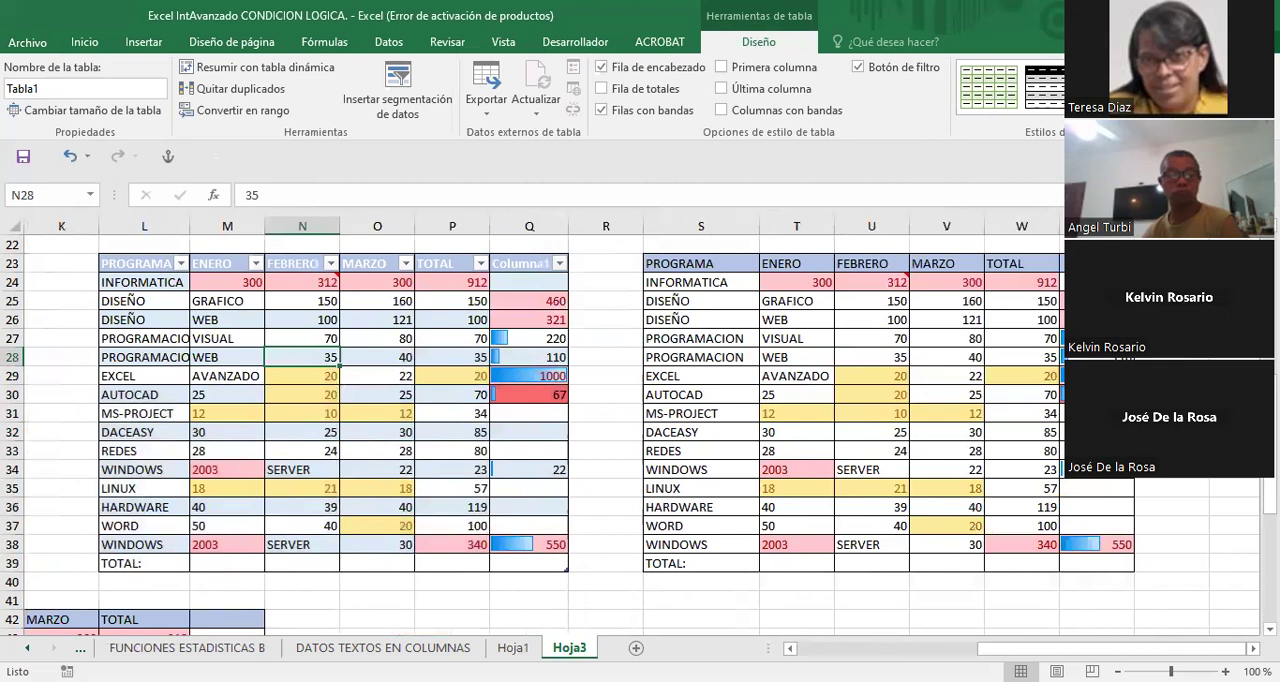
pyautogui.hscroll(2, 579, 425)
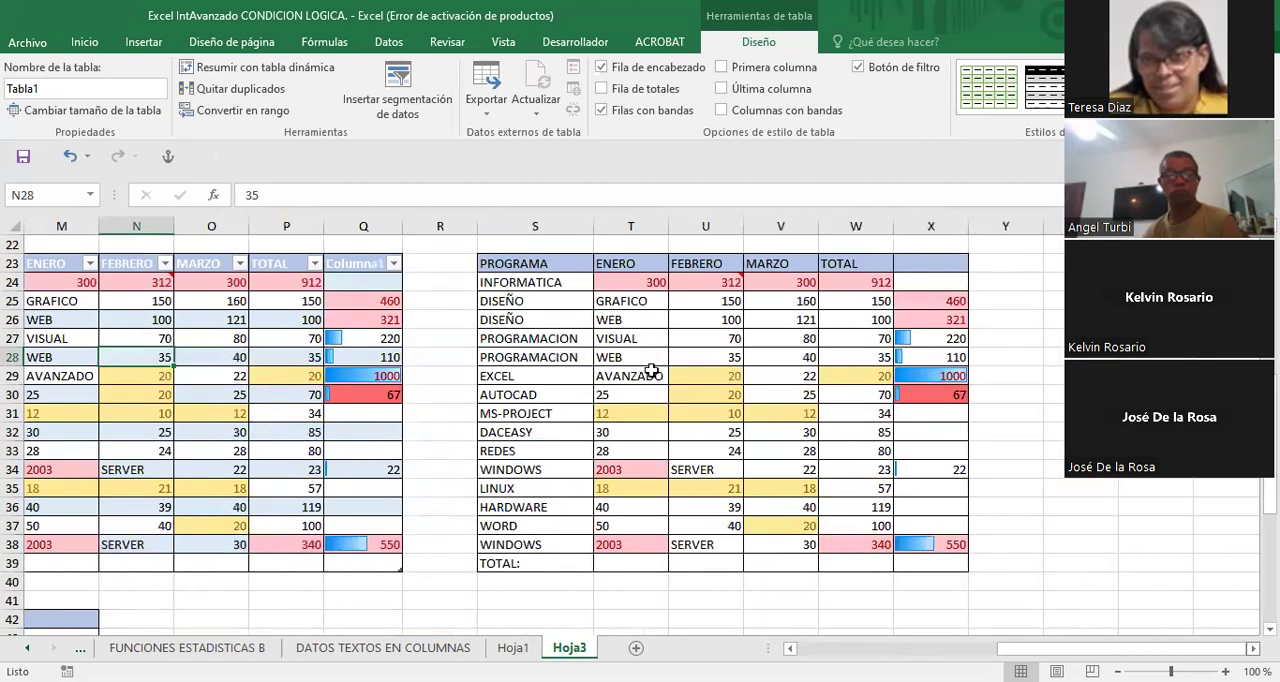
pyautogui.click(685, 373)
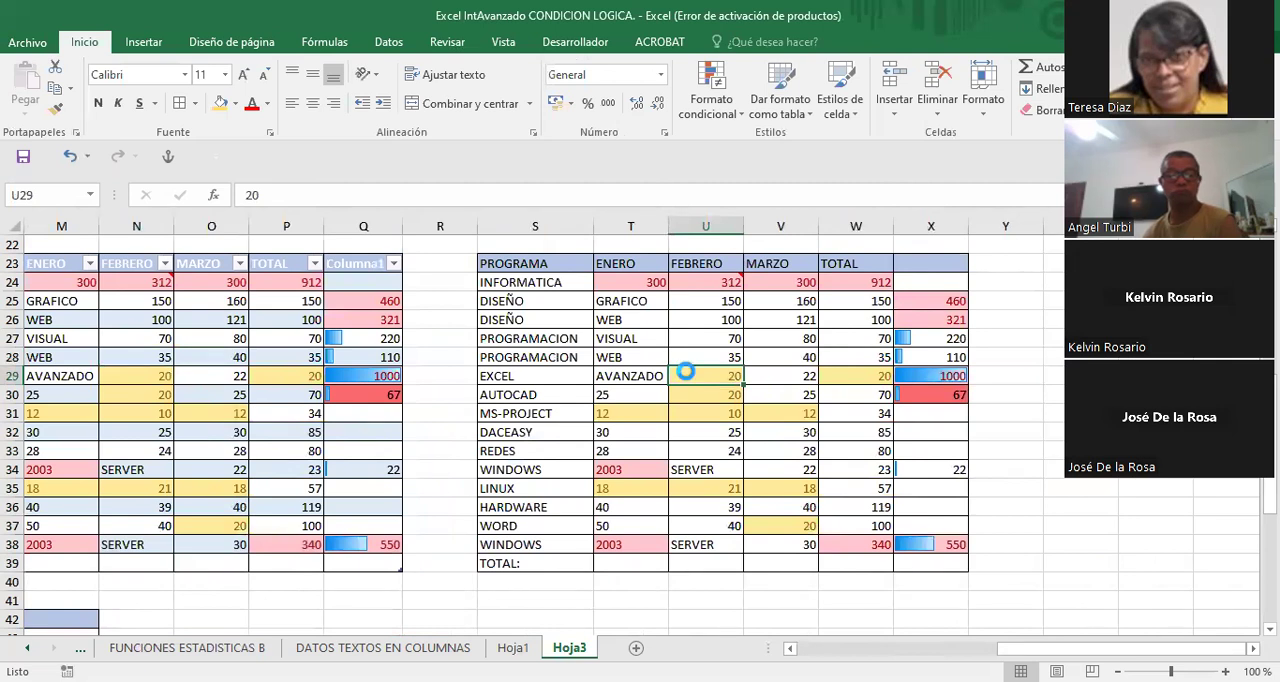
pyautogui.hotkey('ctrl', 't')
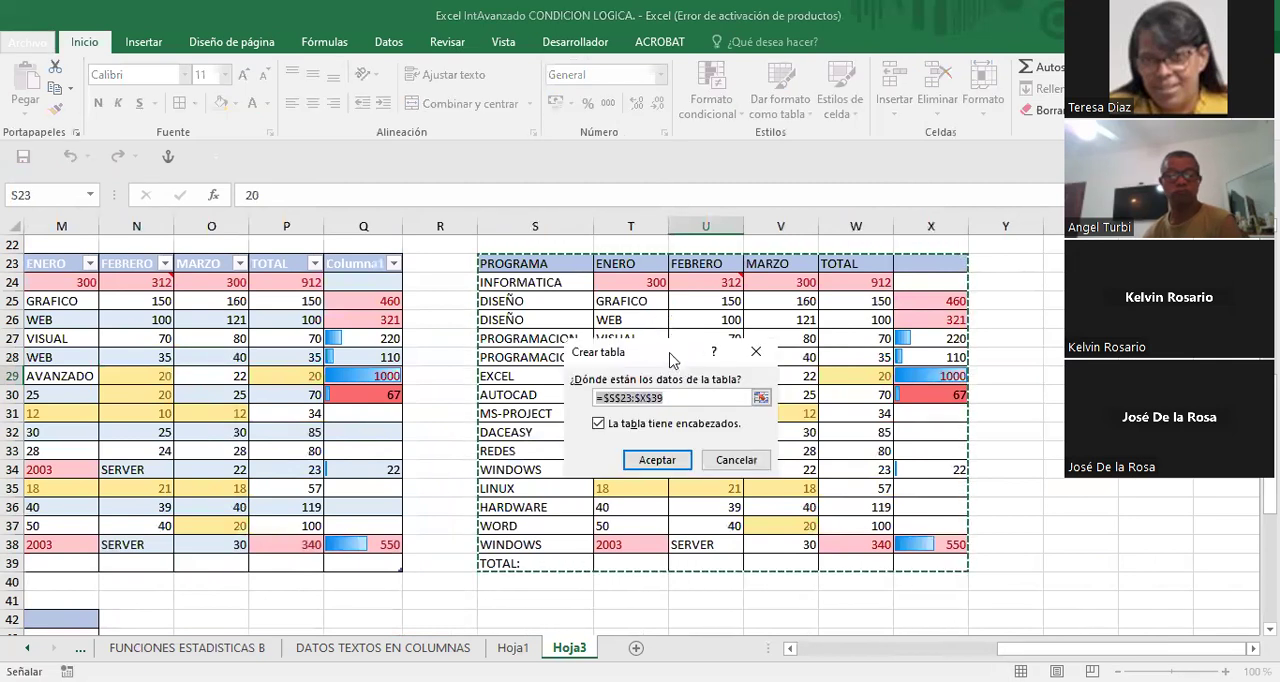
pyautogui.moveTo(673, 357); pyautogui.dragTo(733, 322)
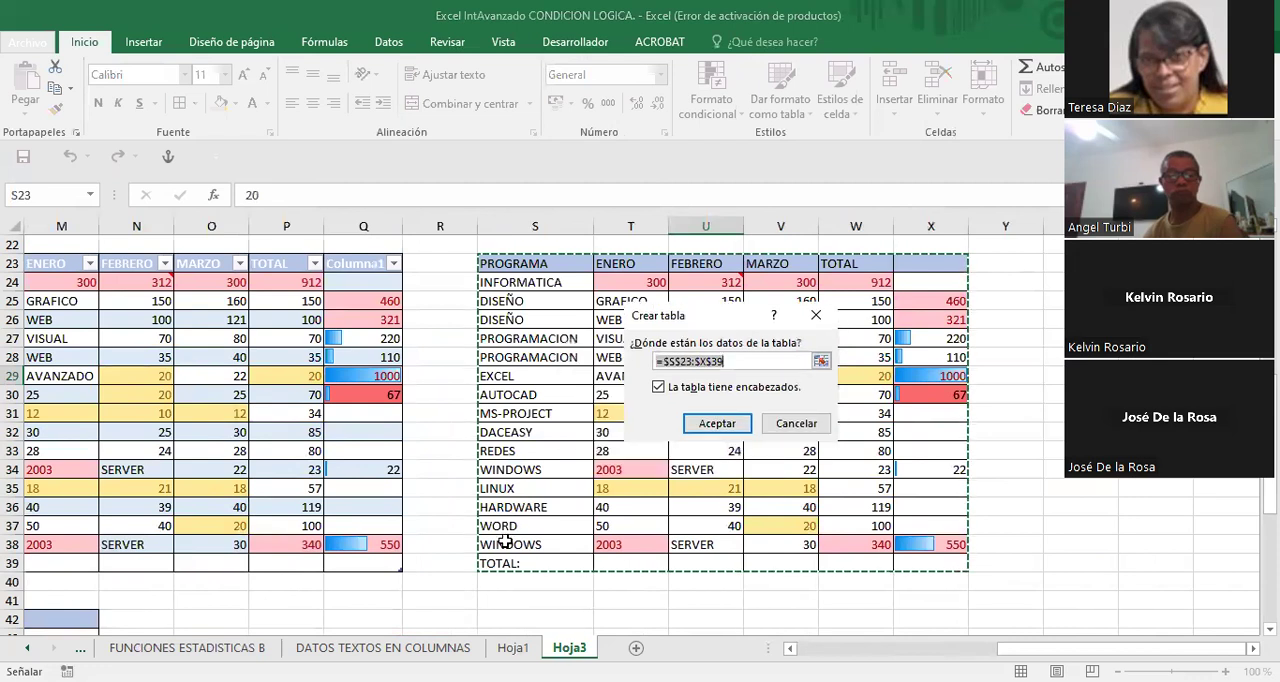
pyautogui.click(817, 314)
# - Convert the second copy, S23:X39, into a table that has headers
pyautogui.click(740, 355)
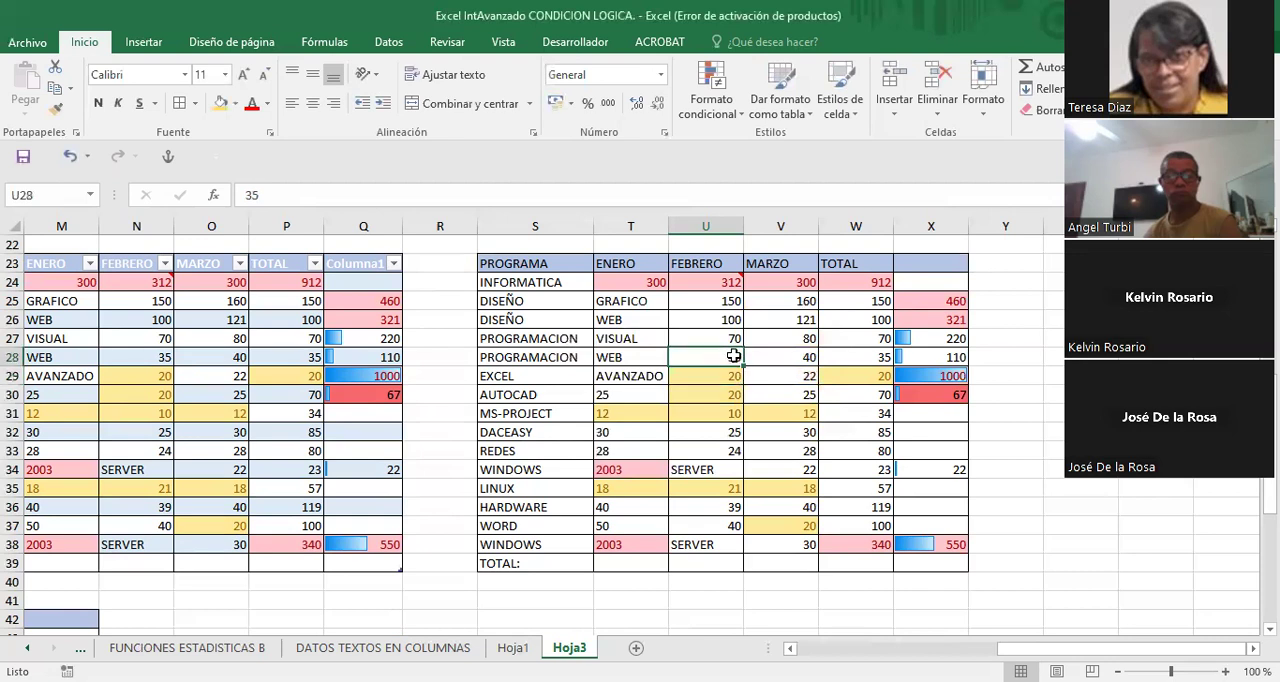
pyautogui.hotkey('ctrl', 't')
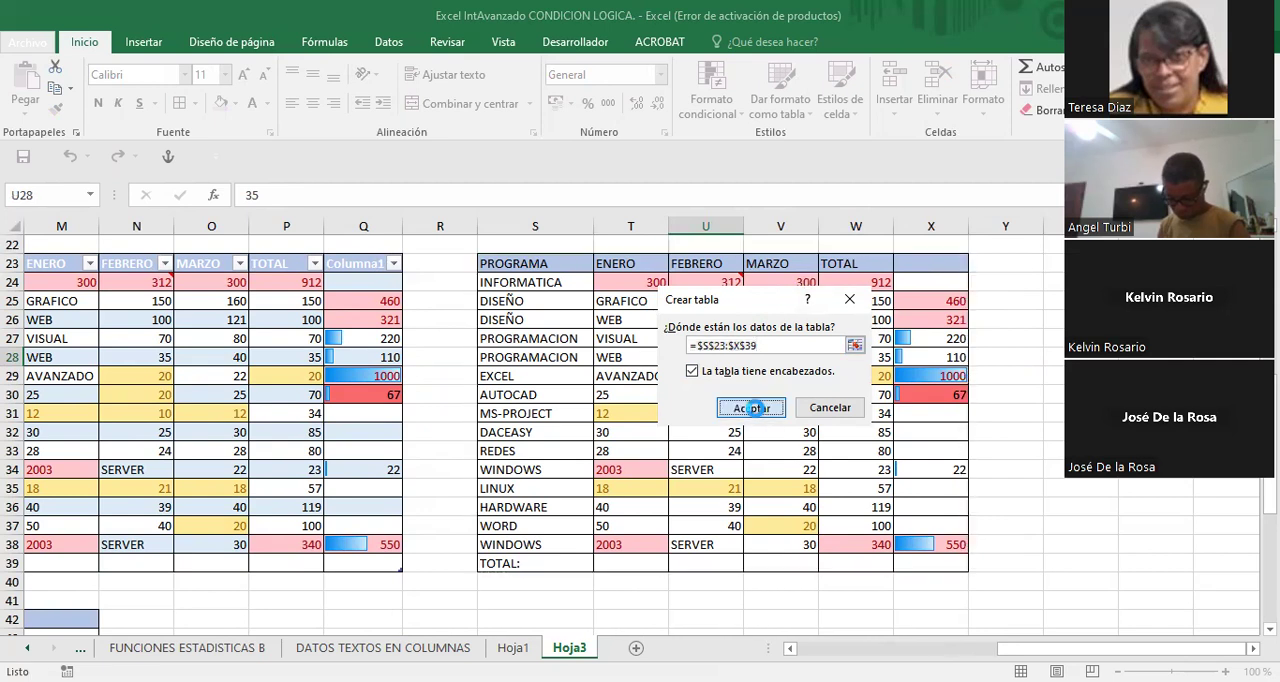
pyautogui.click(750, 408)
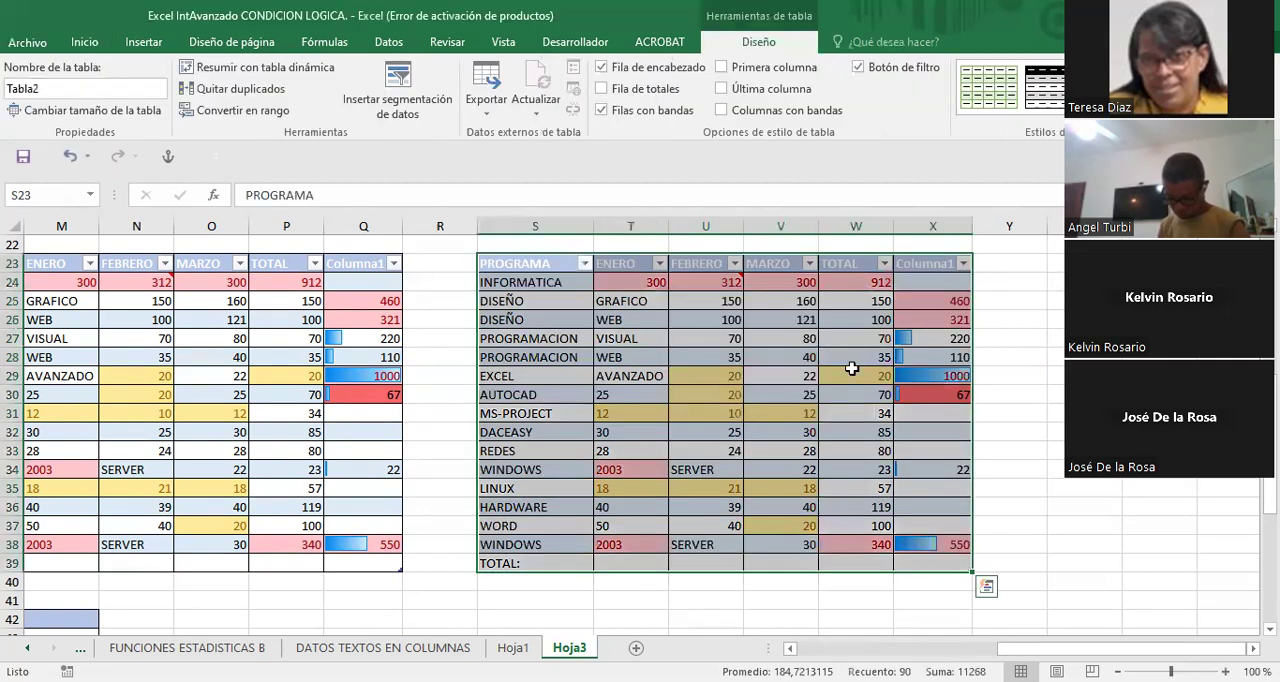
pyautogui.click(449, 357)
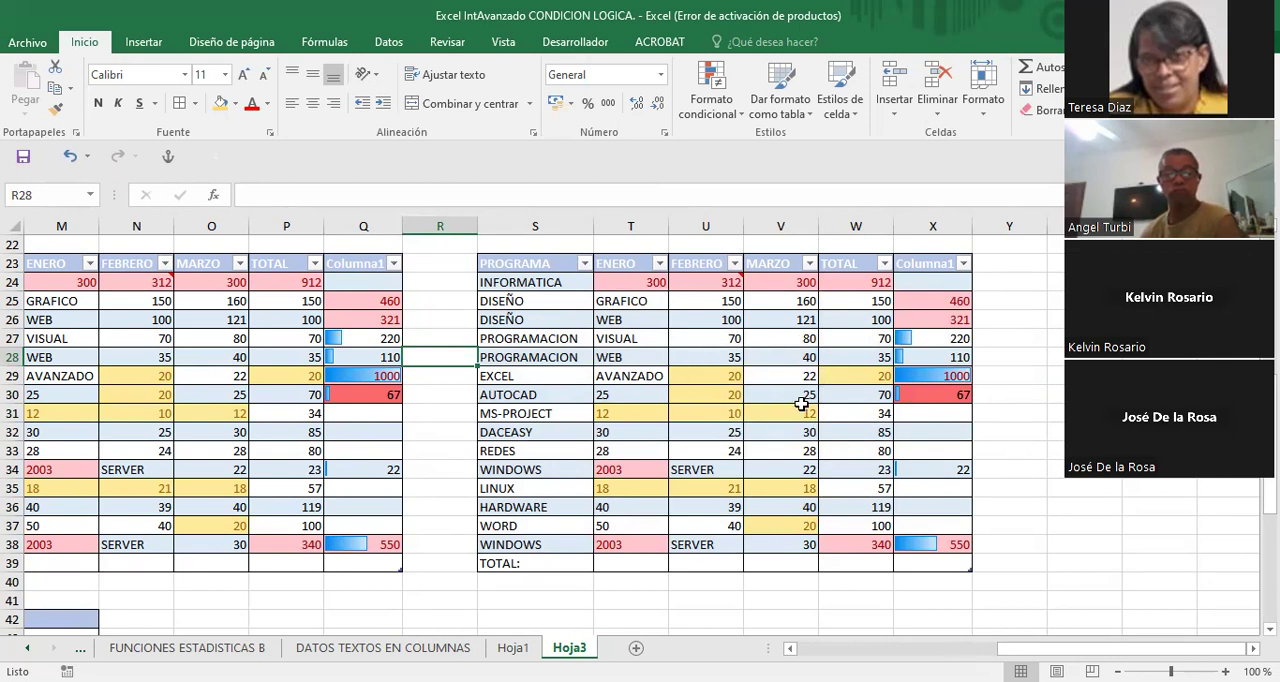
# - Hide the filter buttons in the header row of the table at S23:X39
pyautogui.click(714, 356)
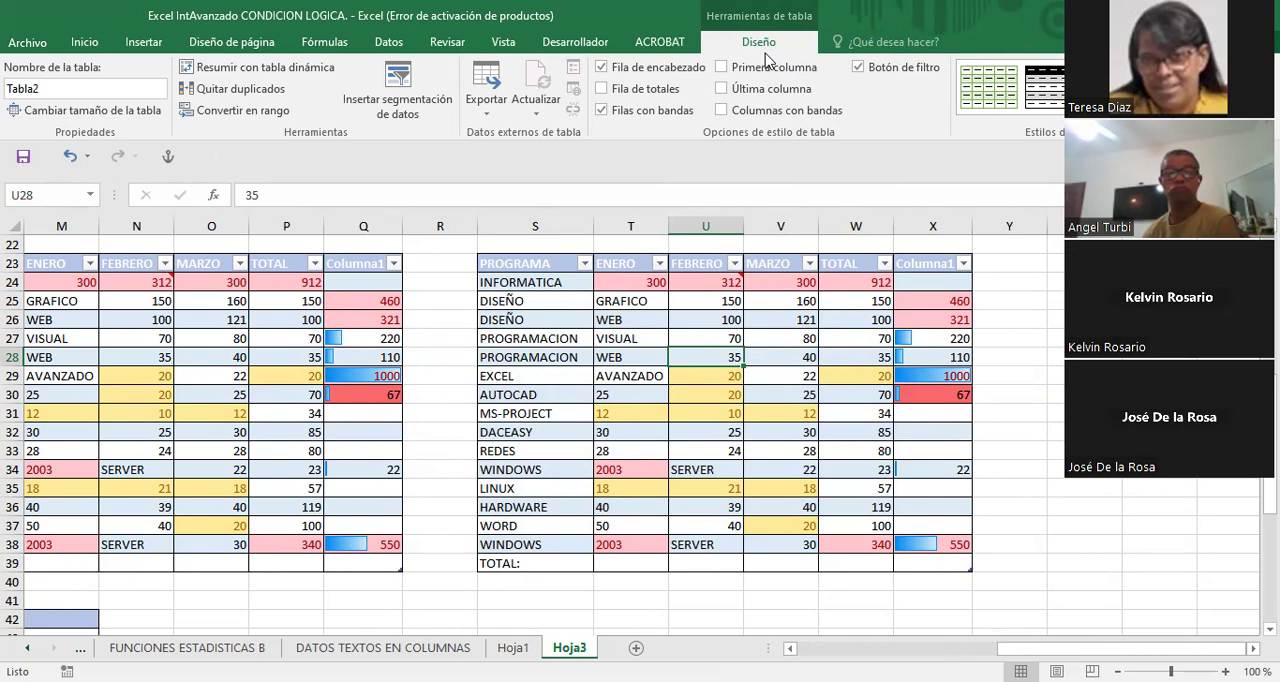
pyautogui.click(857, 68)
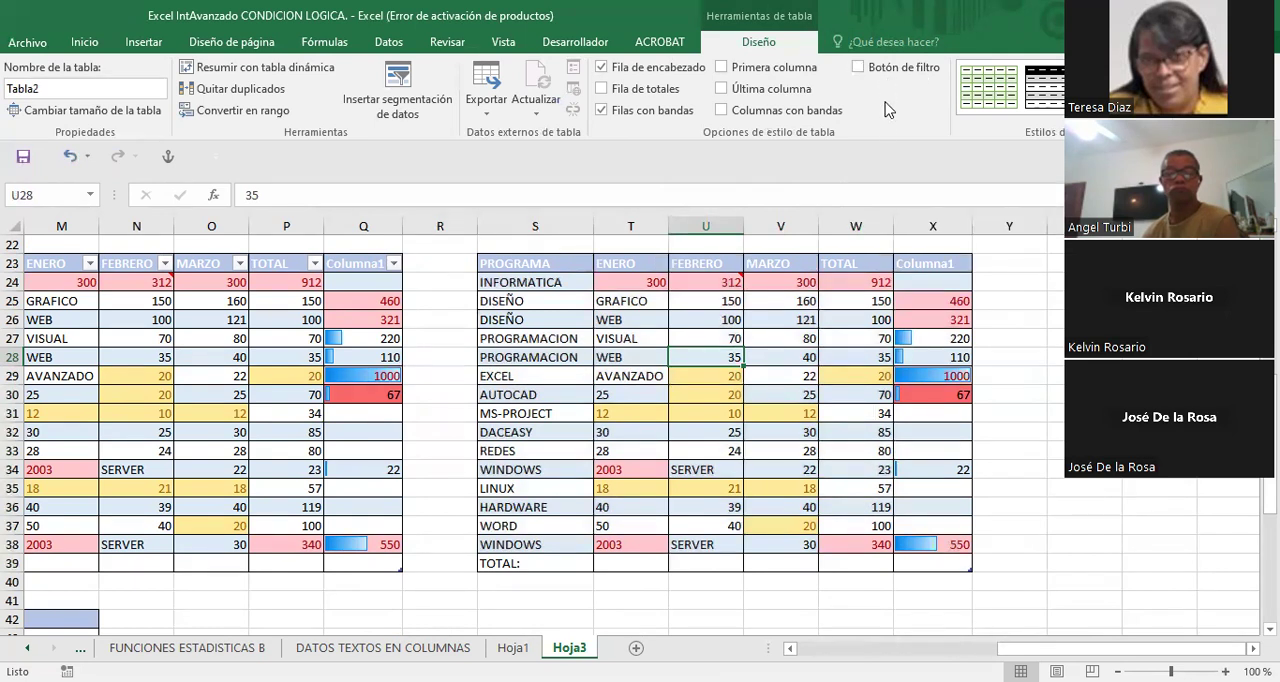
pyautogui.click(752, 378)
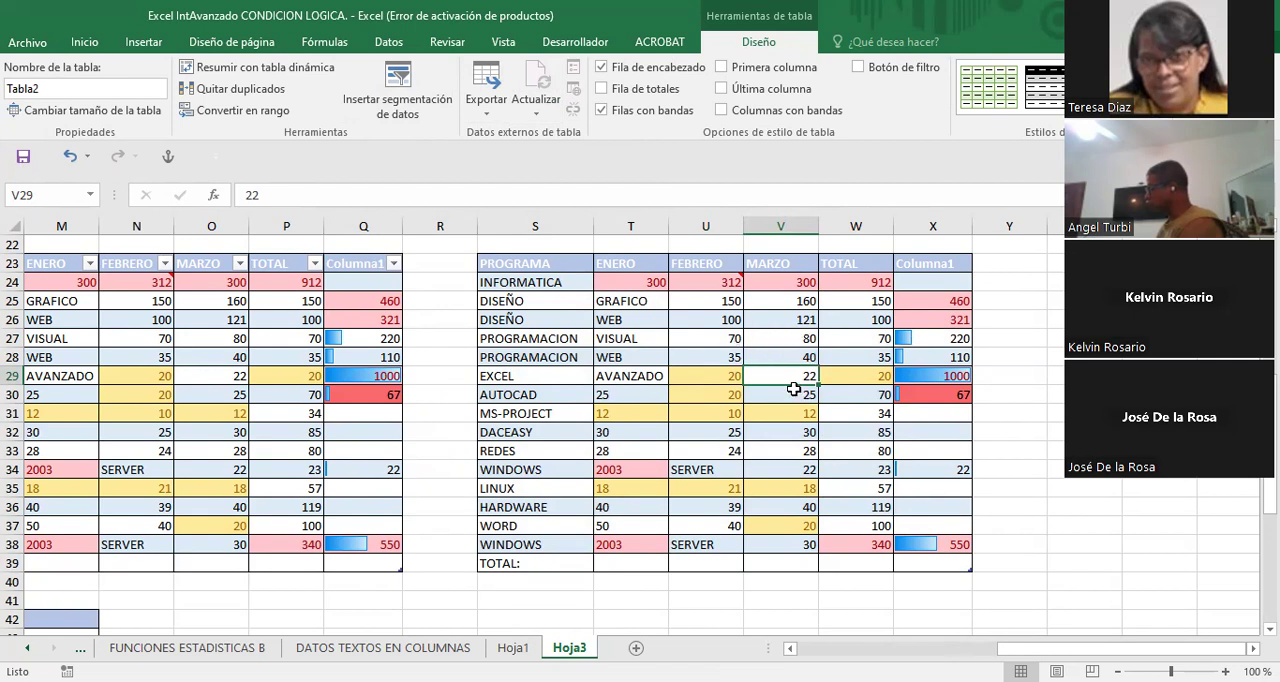
# - Convert the lower copy of the program data, H42:M58, into a table that has headers
pyautogui.scroll(-1, 793, 389)
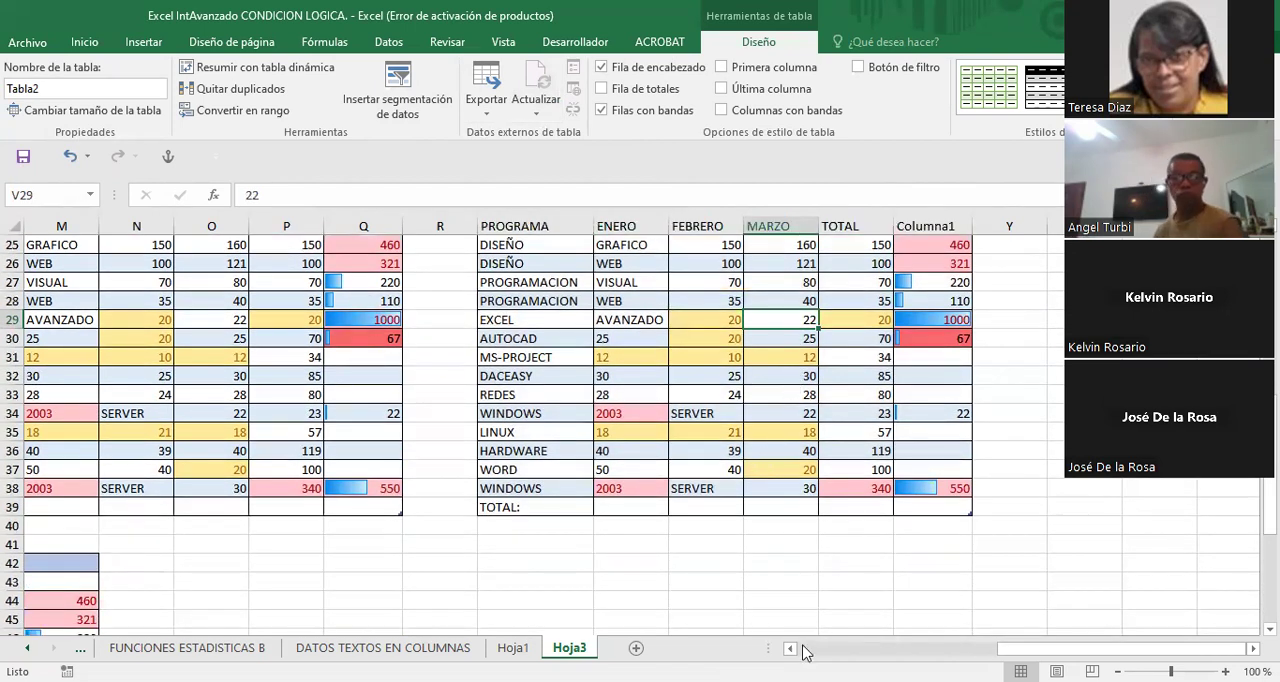
pyautogui.hscroll(-4, 806, 652)
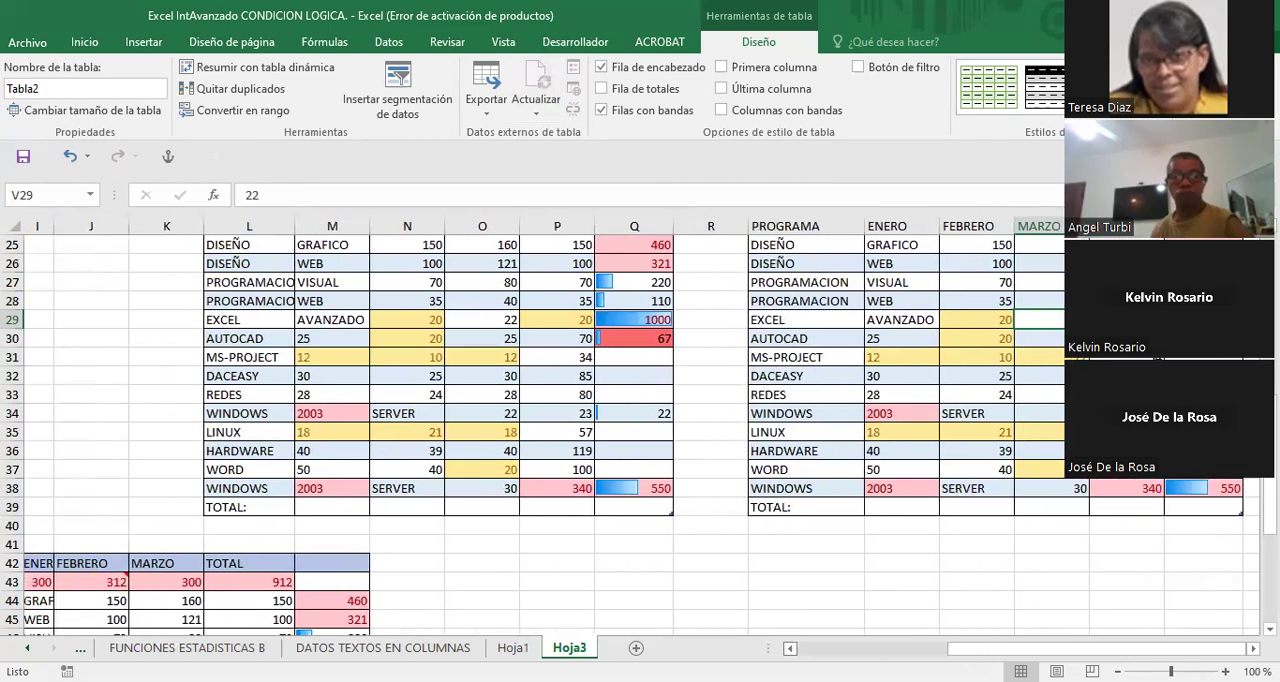
pyautogui.hscroll(-5, 806, 652)
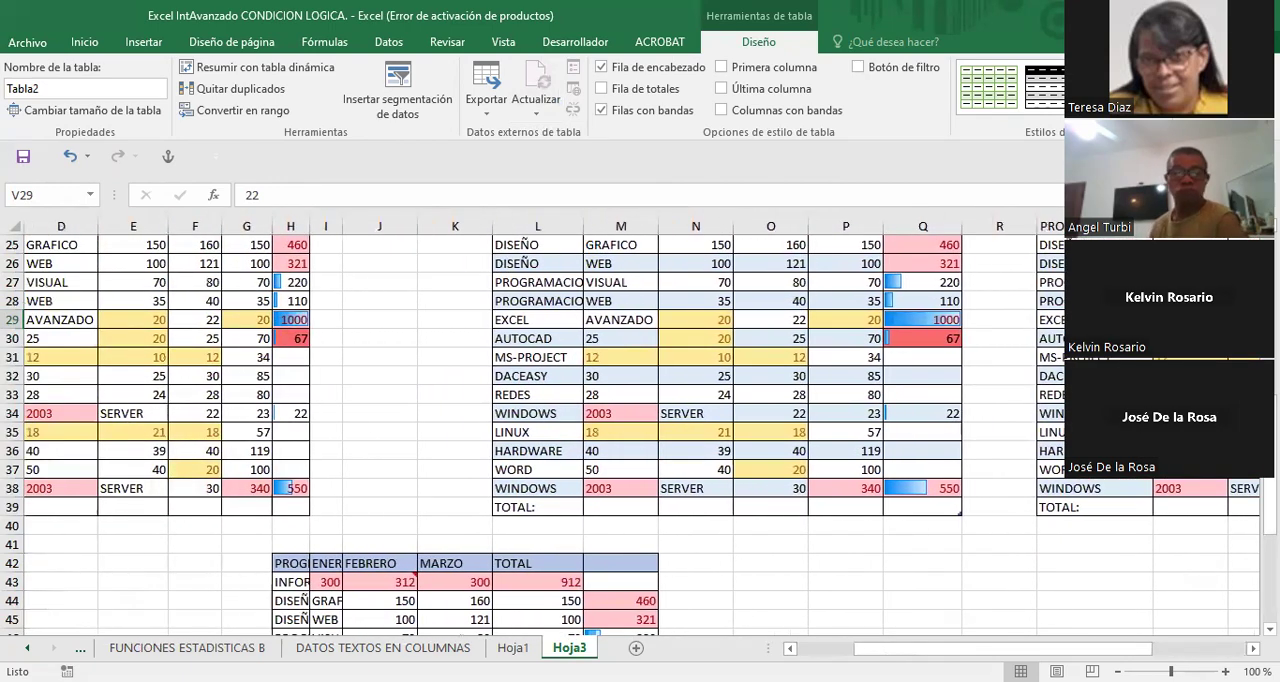
pyautogui.scroll(-1, 630, 430)
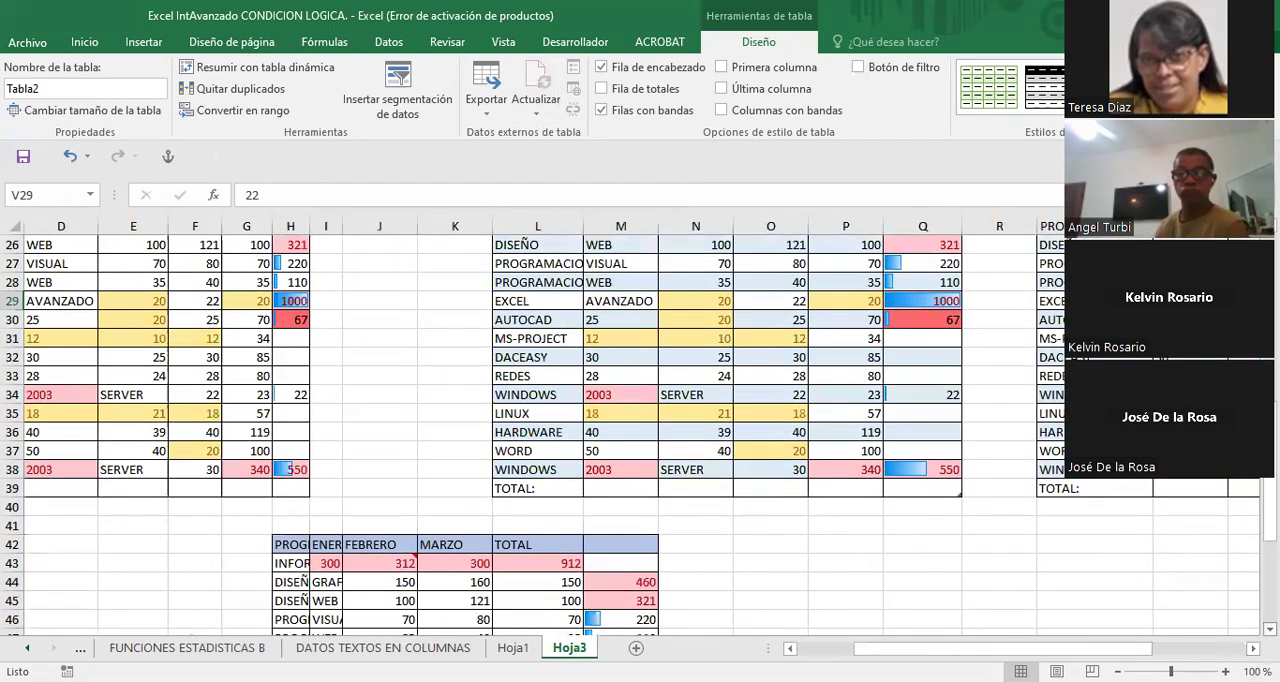
pyautogui.scroll(-4, 630, 434)
pyautogui.scroll(-2, 630, 434)
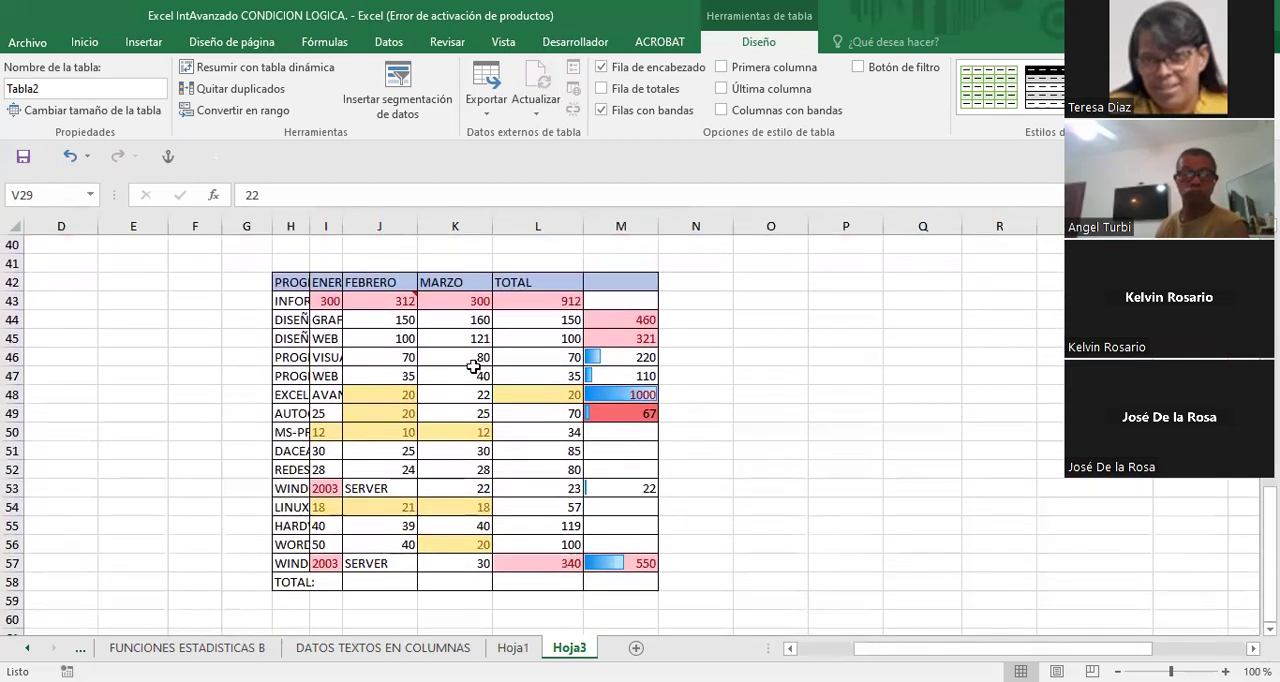
pyautogui.click(478, 395)
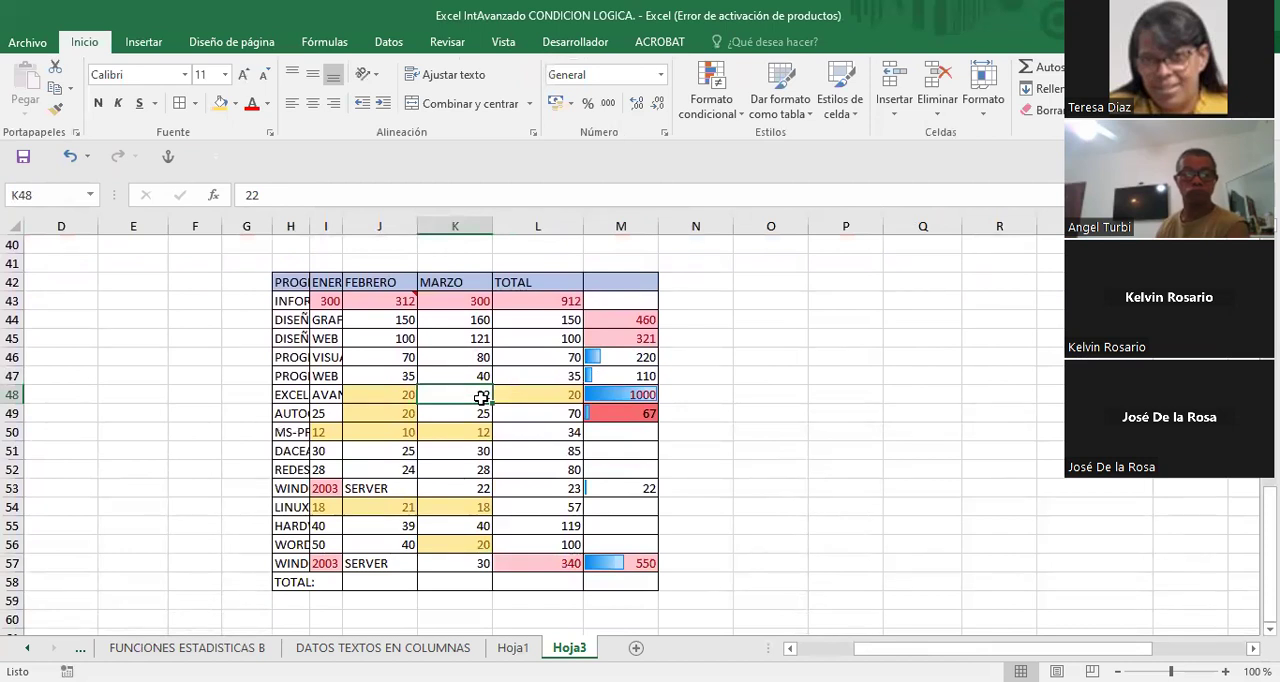
pyautogui.hotkey('ctrl', 't')
pyautogui.click(750, 408)
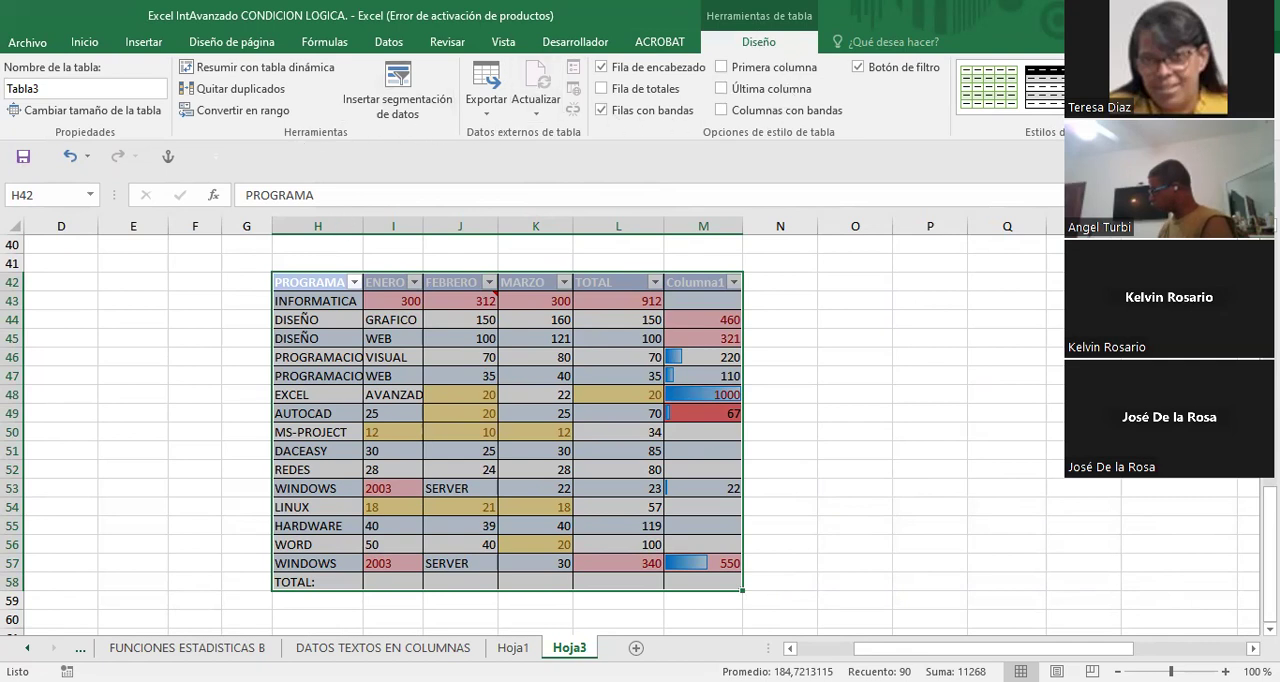
# - Convert the table at H42:M58 back into a normal cell range
pyautogui.click(259, 113)
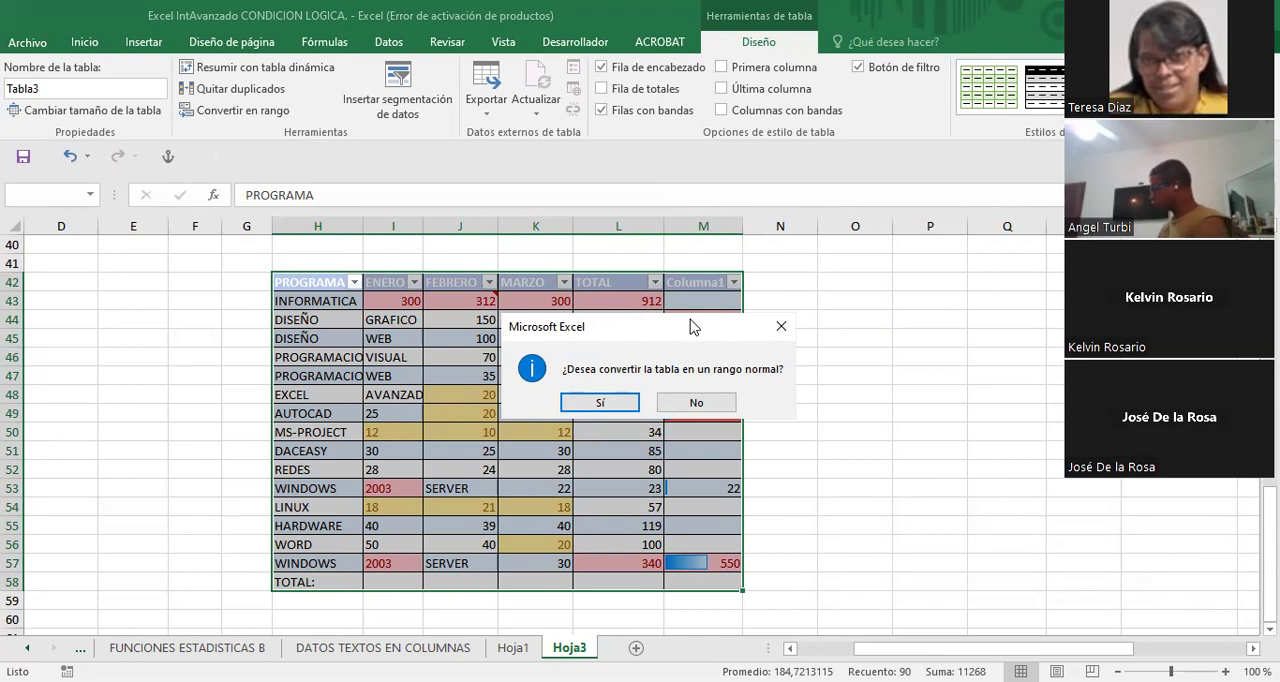
pyautogui.click(600, 403)
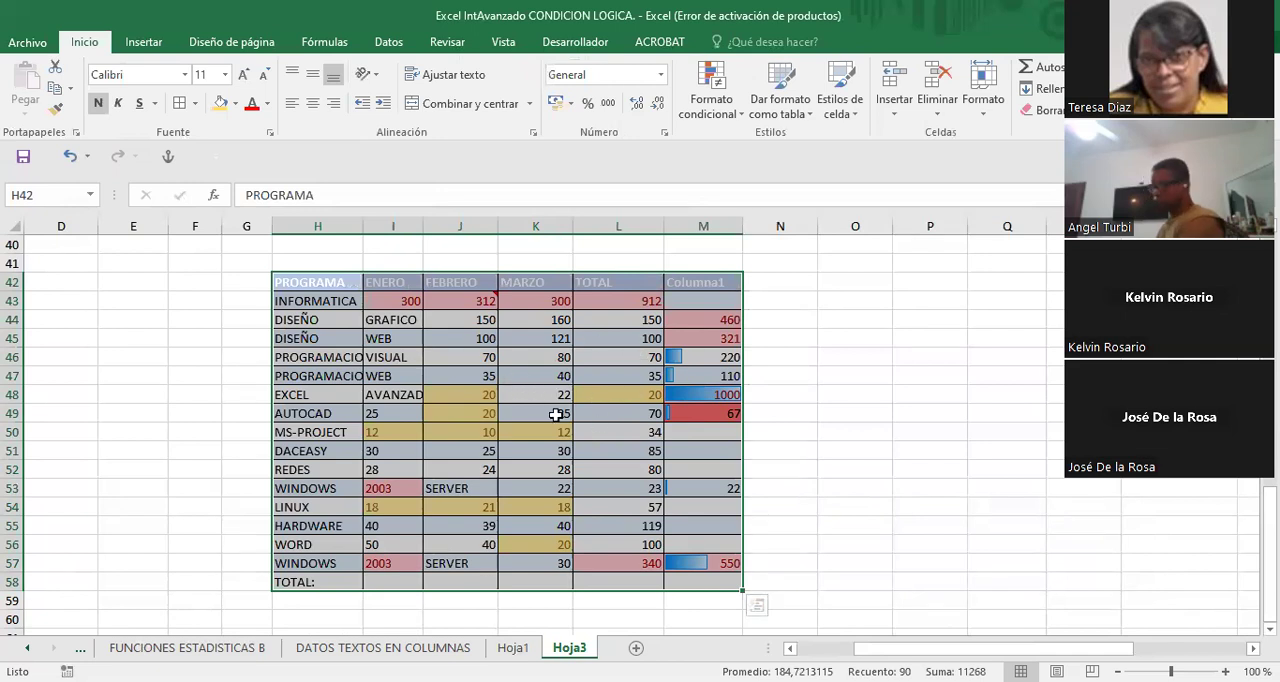
pyautogui.scroll(-1, 555, 414)
pyautogui.scroll(2, 540, 405)
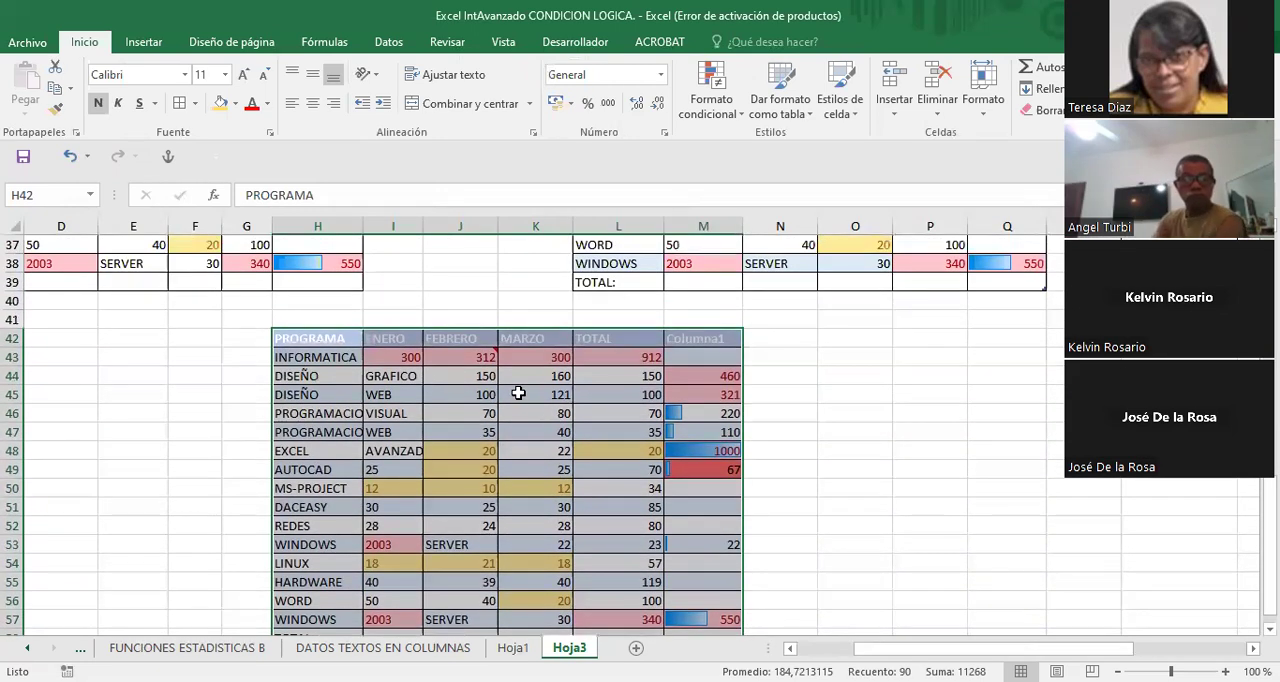
pyautogui.scroll(-1, 518, 393)
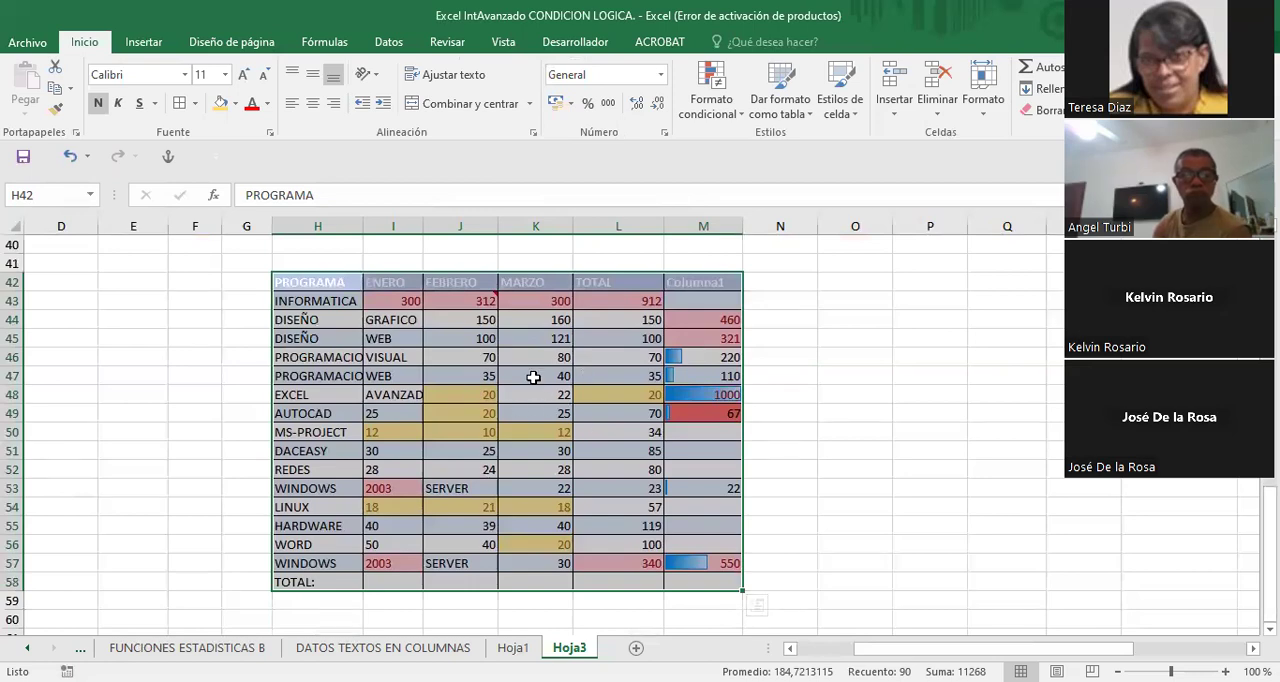
pyautogui.scroll(1, 573, 420)
pyautogui.scroll(-1, 572, 420)
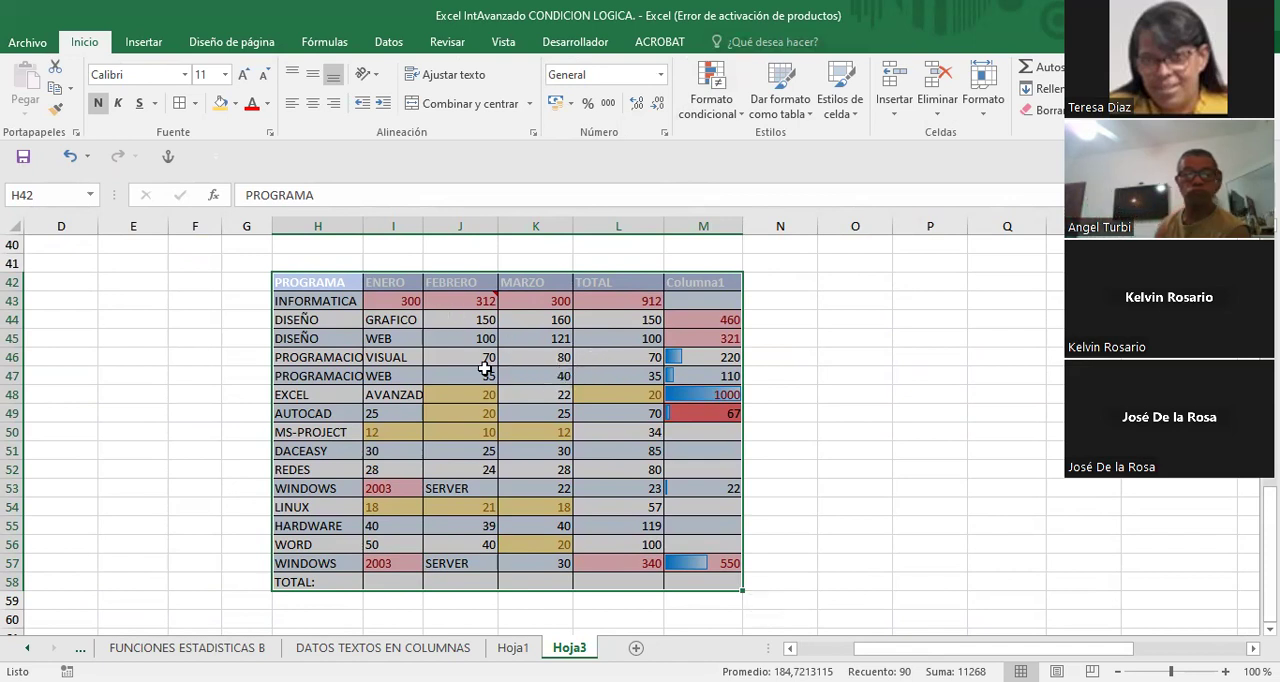
pyautogui.scroll(-2, 484, 368)
pyautogui.scroll(4, 484, 368)
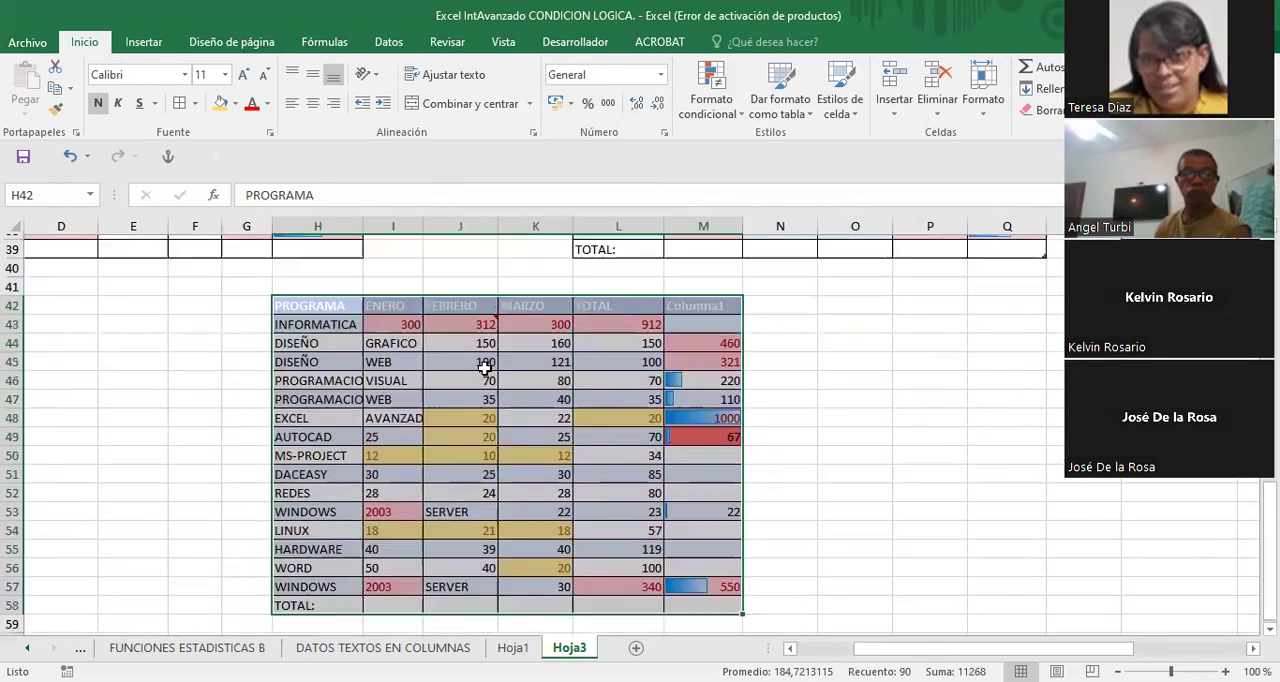
pyautogui.scroll(1, 484, 368)
pyautogui.scroll(-3, 484, 368)
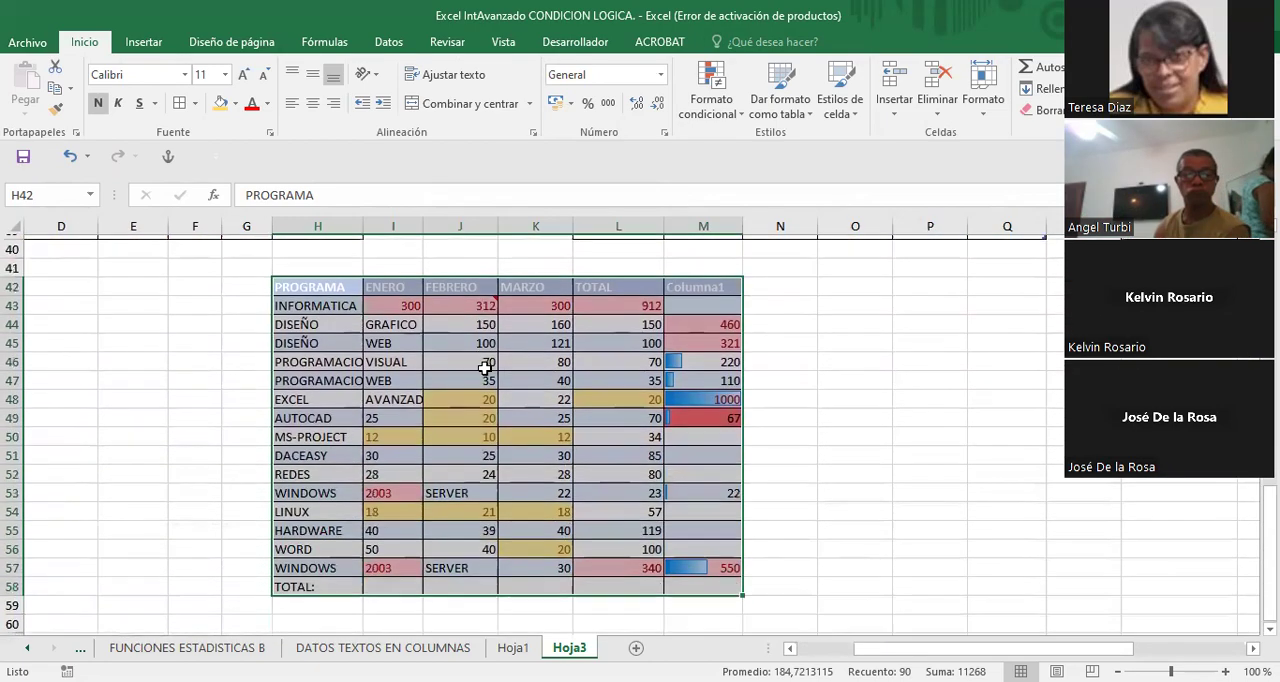
# - Filter the PROGRAMA column of the table at L23:Q39 to show only AUTOCAD, EXCEL and LINUX
pyautogui.scroll(6, 484, 368)
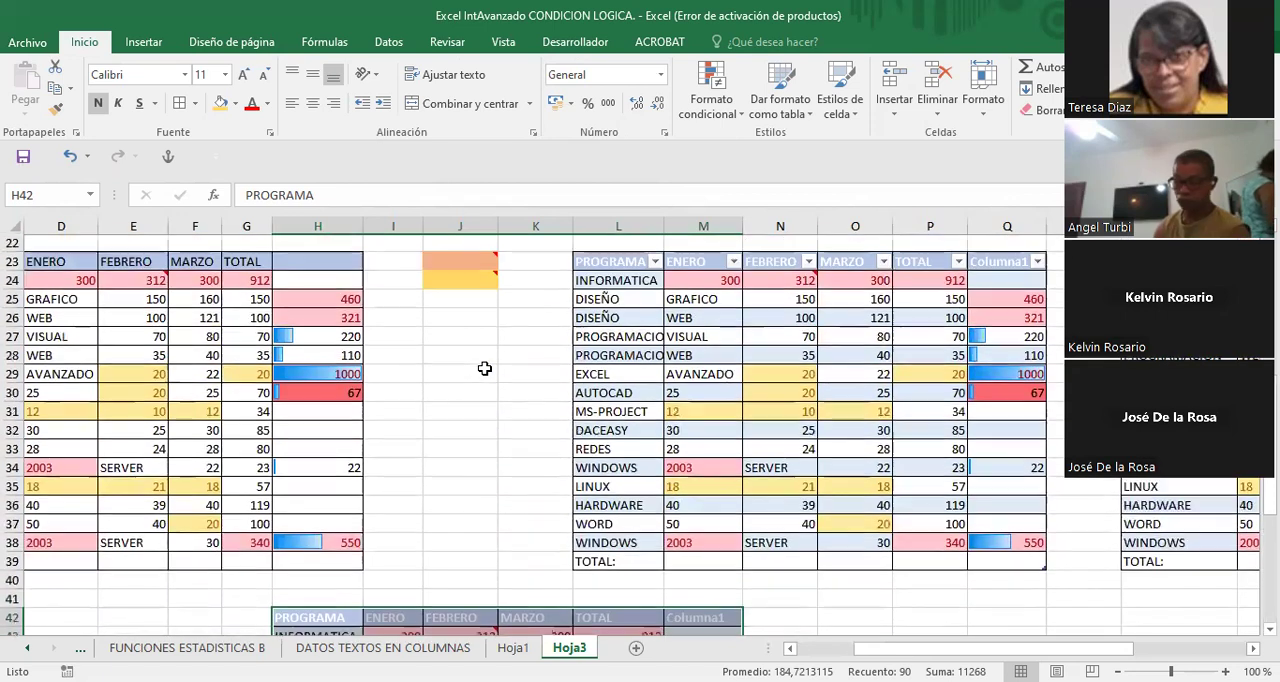
pyautogui.click(197, 357)
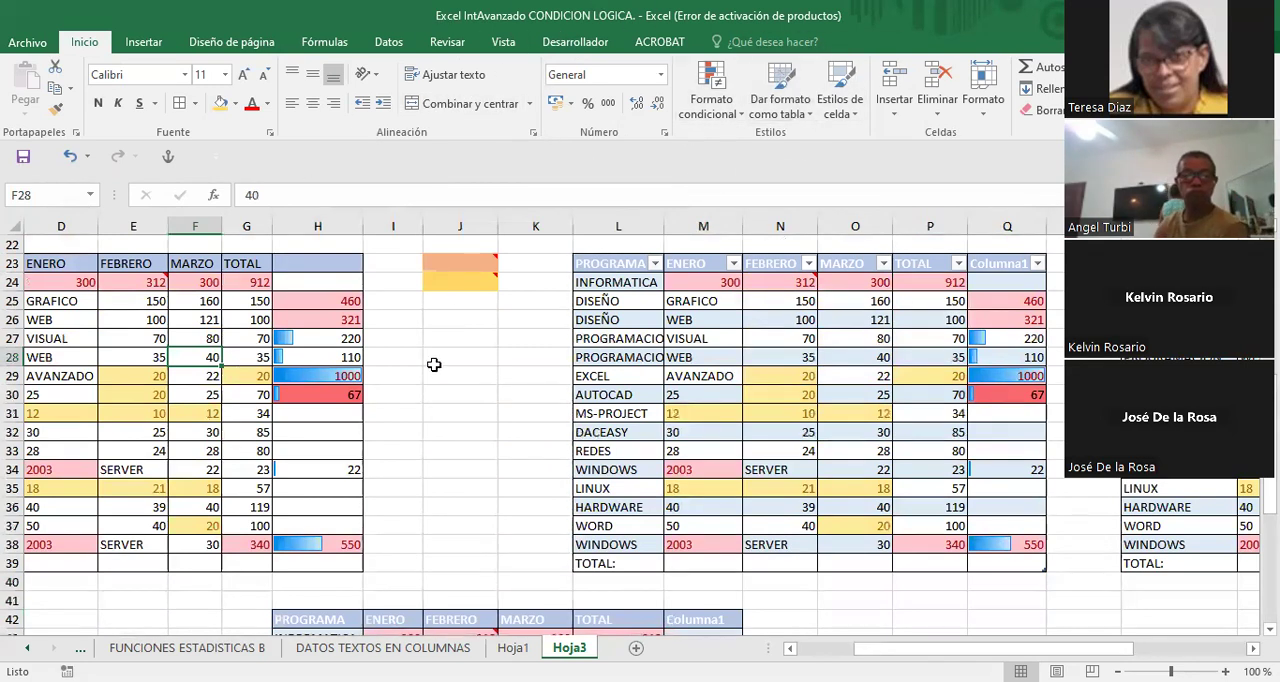
pyautogui.click(806, 339)
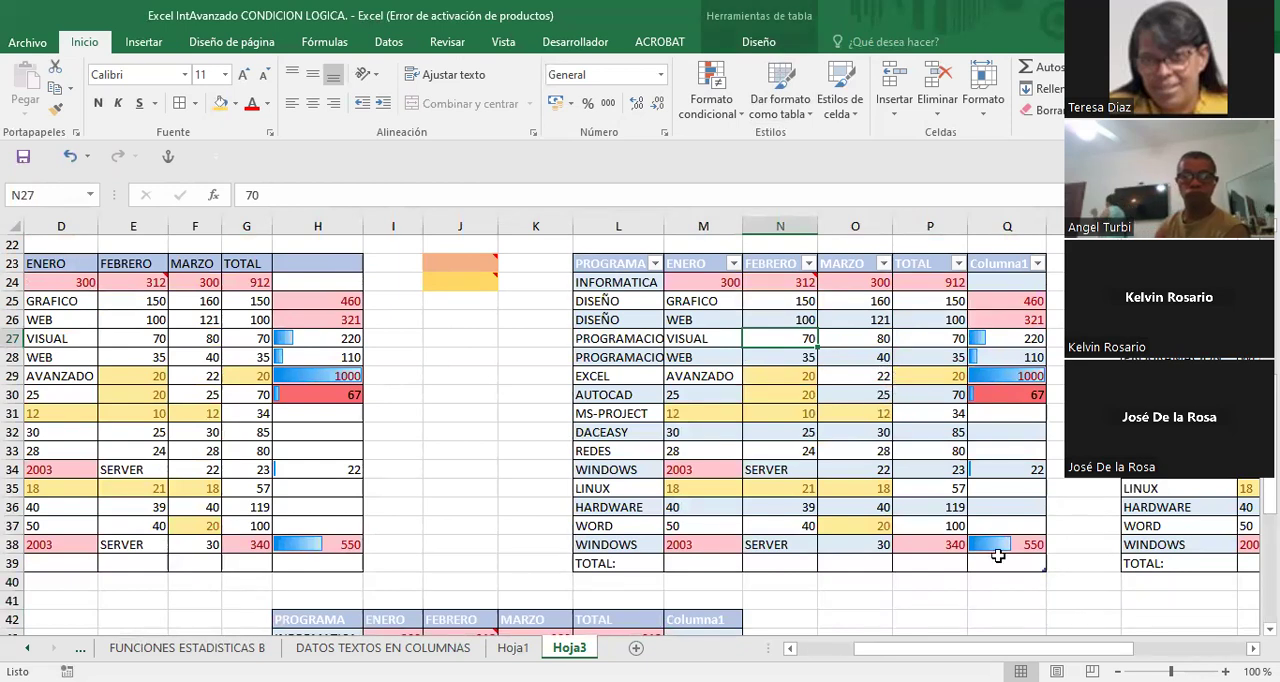
pyautogui.hscroll(2, 997, 551)
pyautogui.hscroll(3, 641, 425)
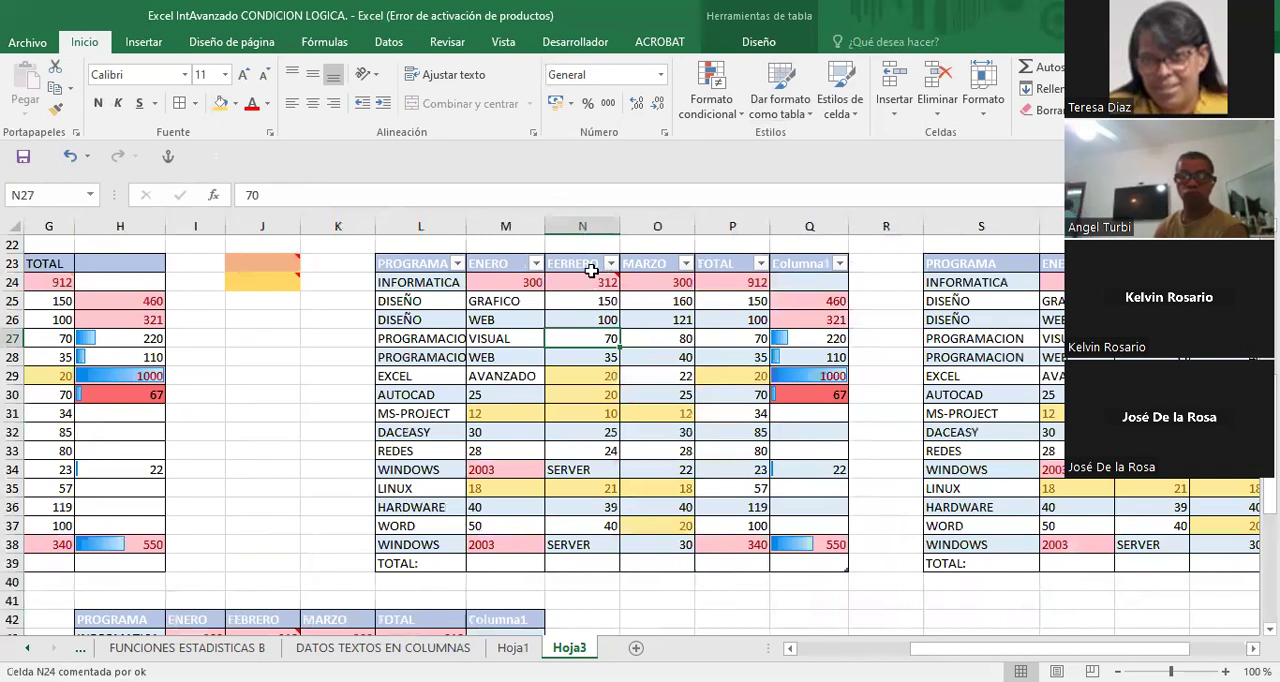
pyautogui.click(456, 264)
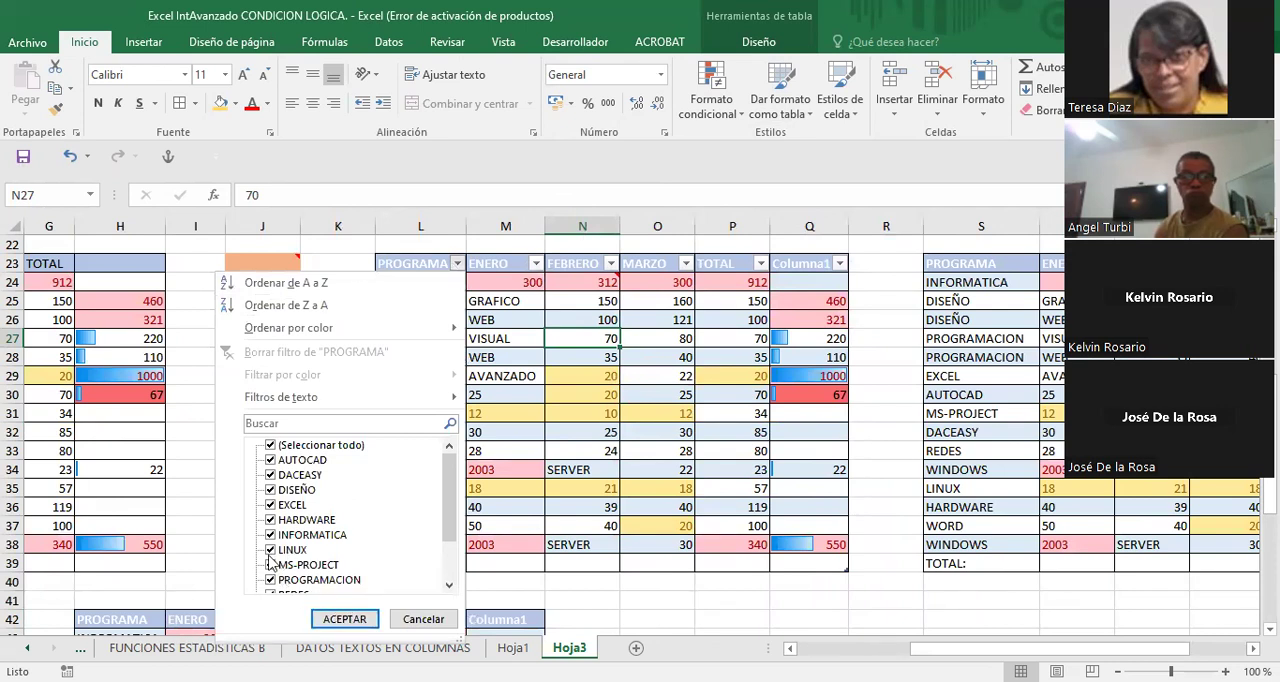
pyautogui.click(270, 445)
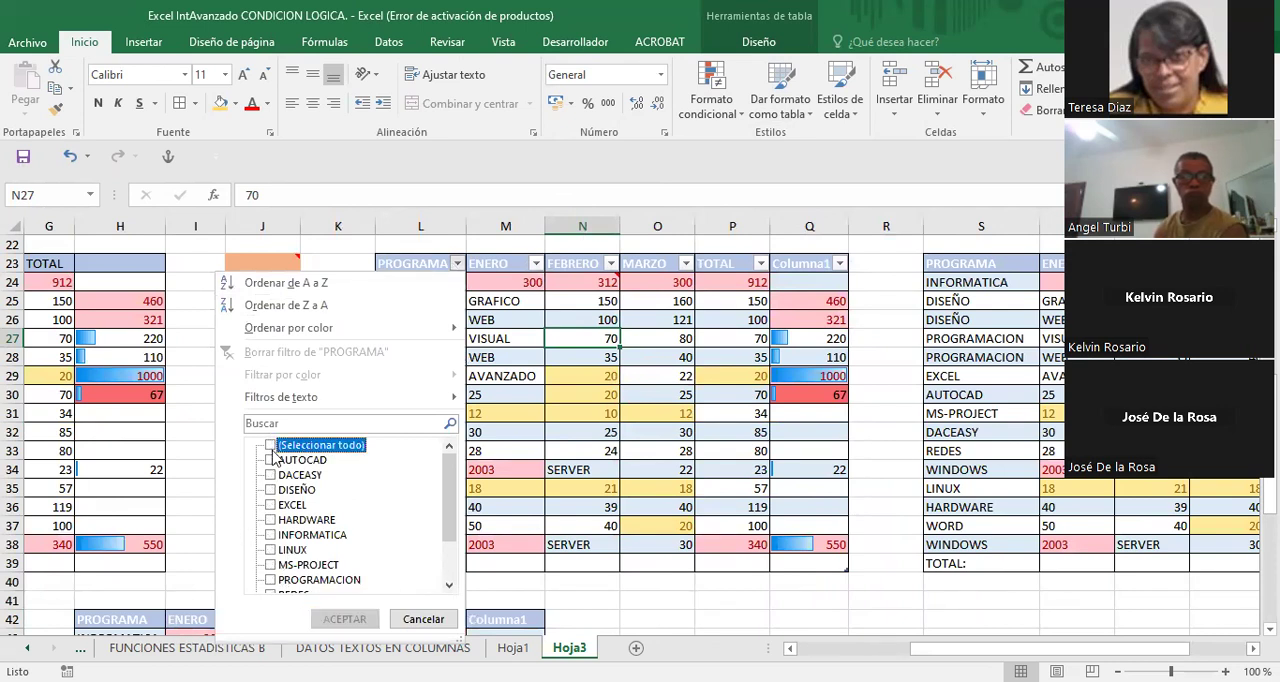
pyautogui.click(270, 505)
pyautogui.click(270, 550)
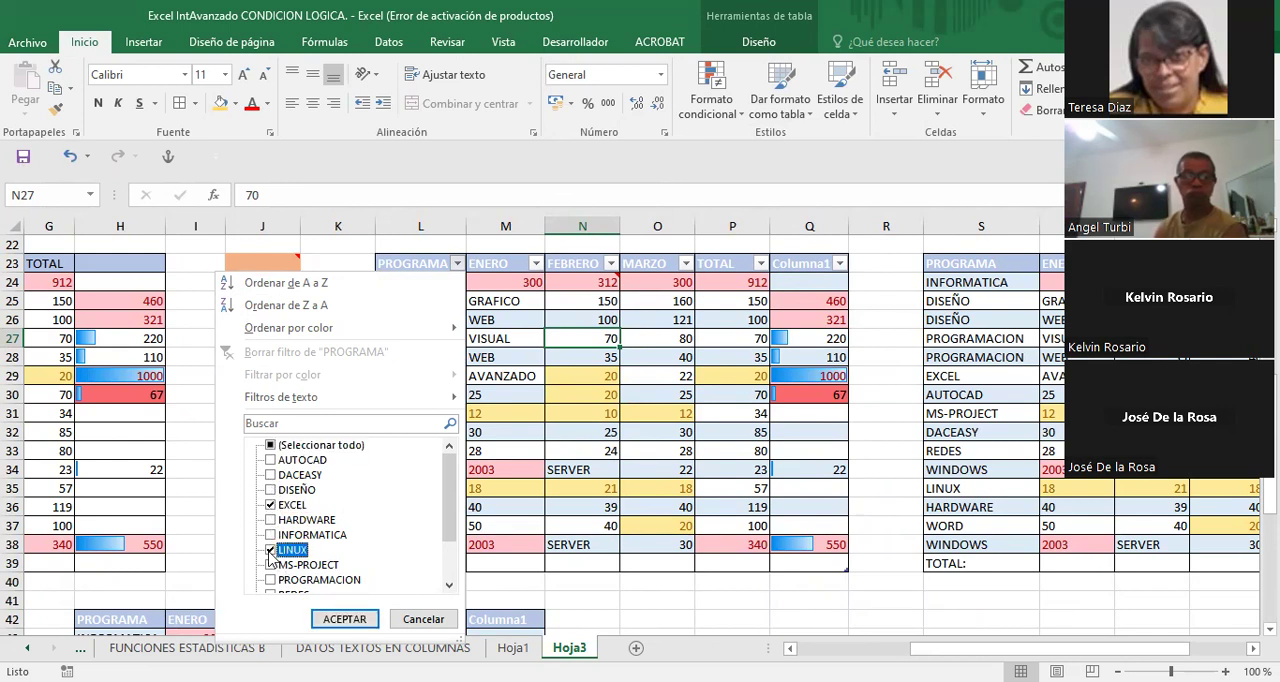
pyautogui.click(270, 460)
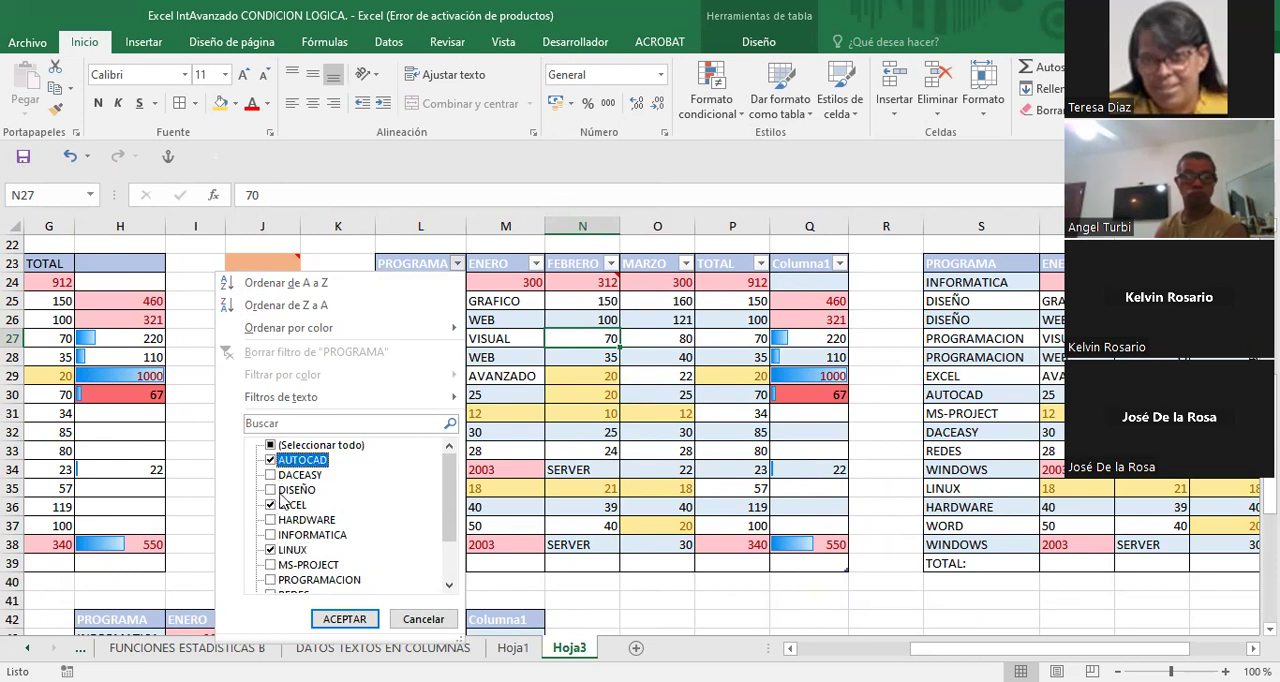
pyautogui.click(342, 620)
# - Show all programs again by selecting every value in the PROGRAMA filter
pyautogui.scroll(1, 618, 379)
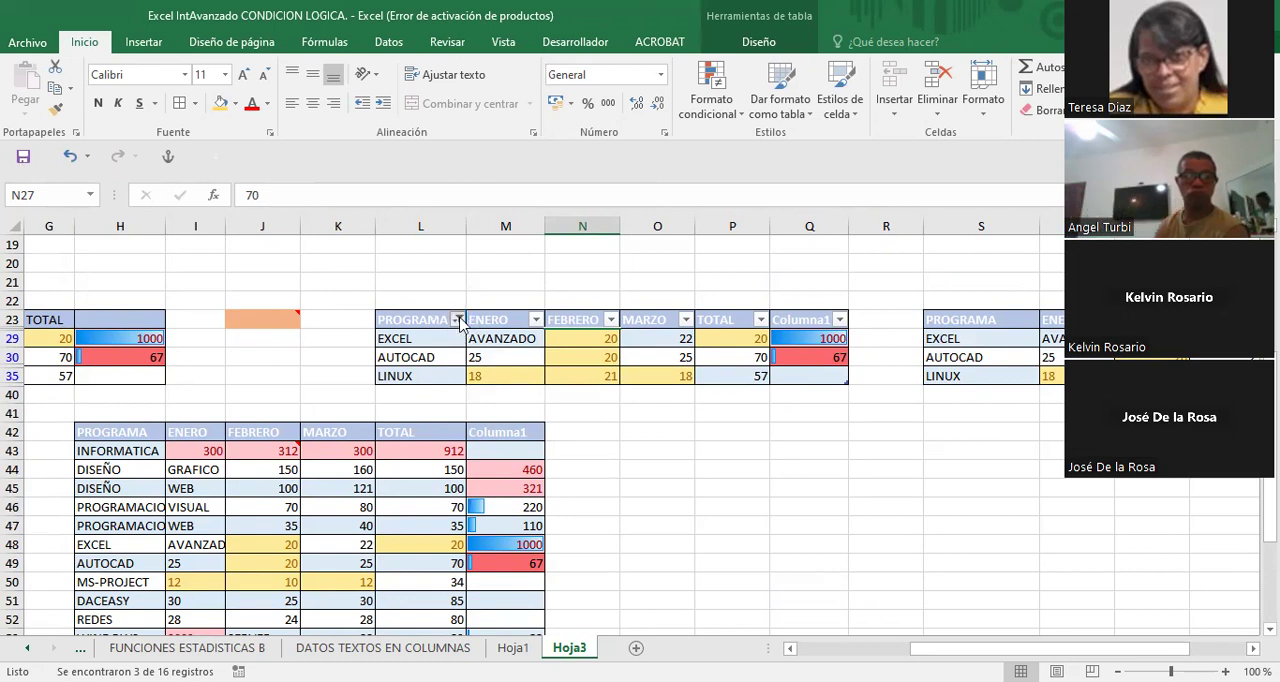
pyautogui.click(458, 320)
pyautogui.click(252, 488)
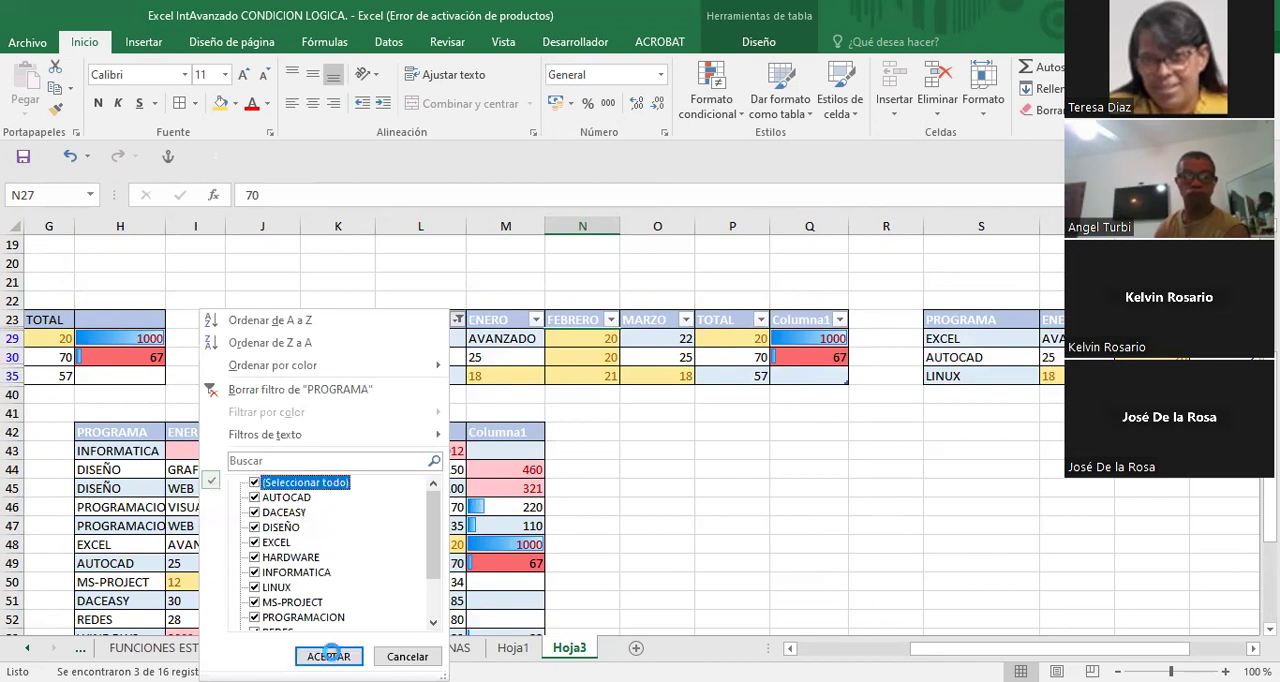
pyautogui.press('Return')
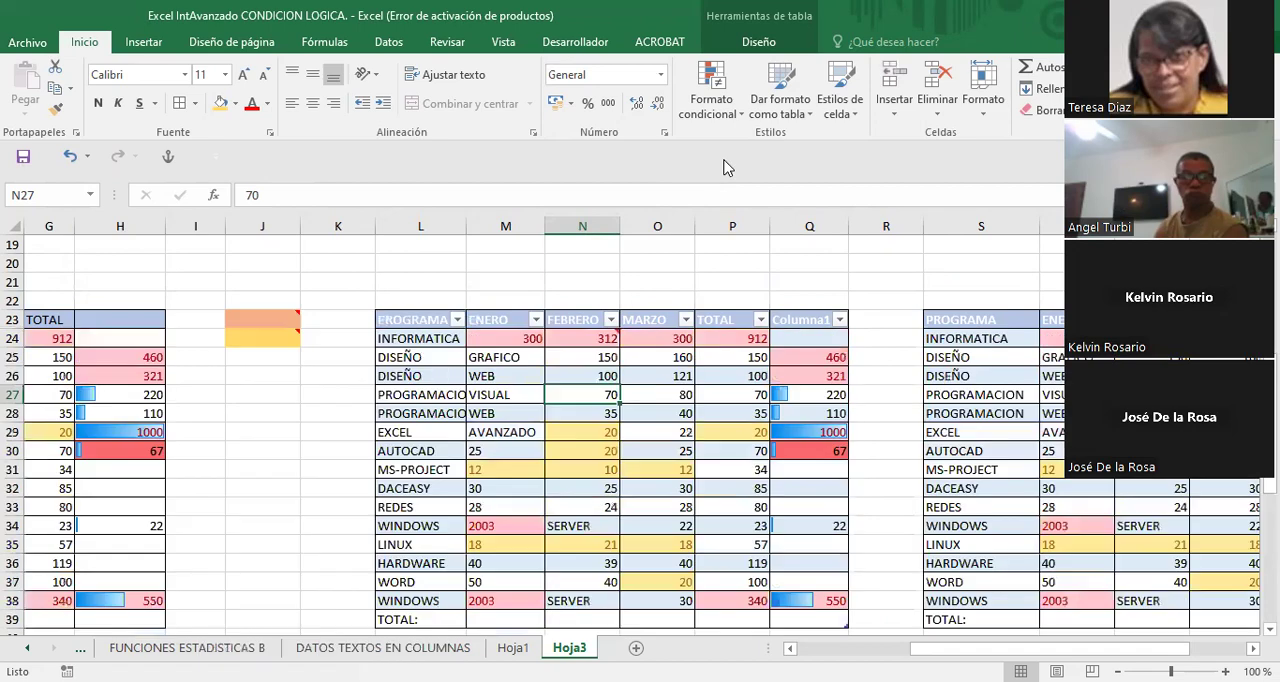
# - Filter Columna1 of the table at L23:Q39 by the light pink cell colour
pyautogui.scroll(-2, 778, 402)
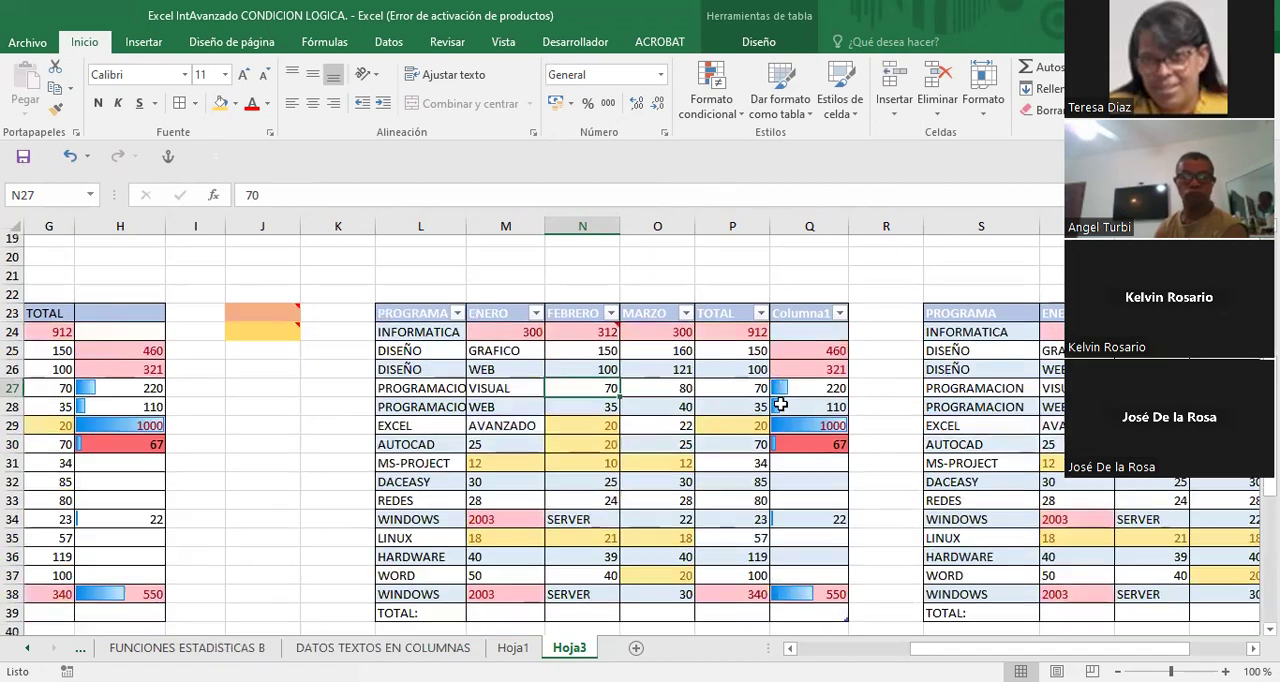
pyautogui.scroll(1, 828, 368)
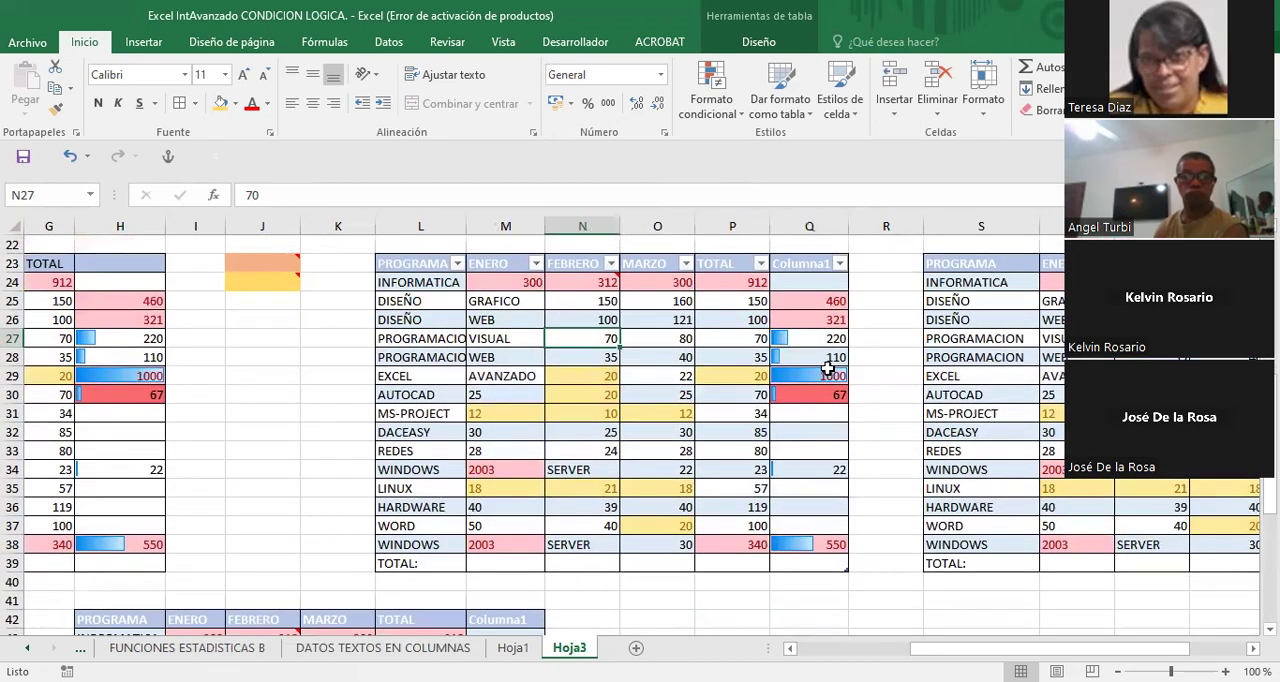
pyautogui.click(840, 265)
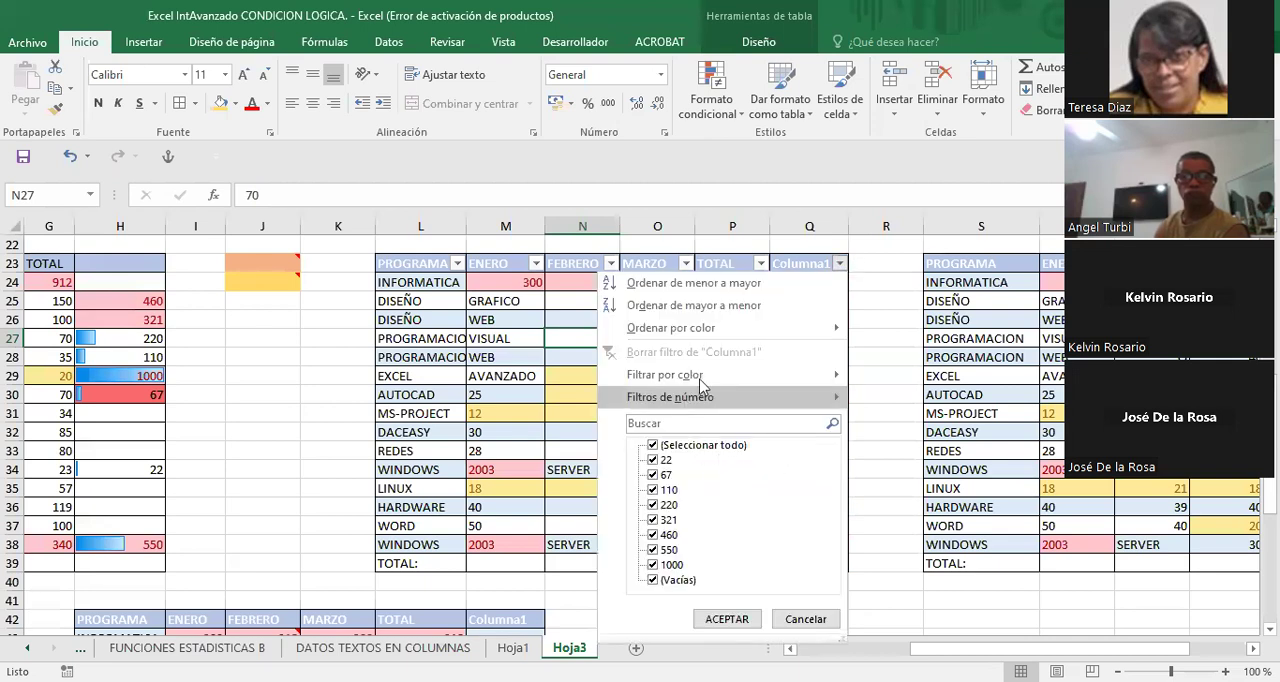
pyautogui.moveTo(775, 373)
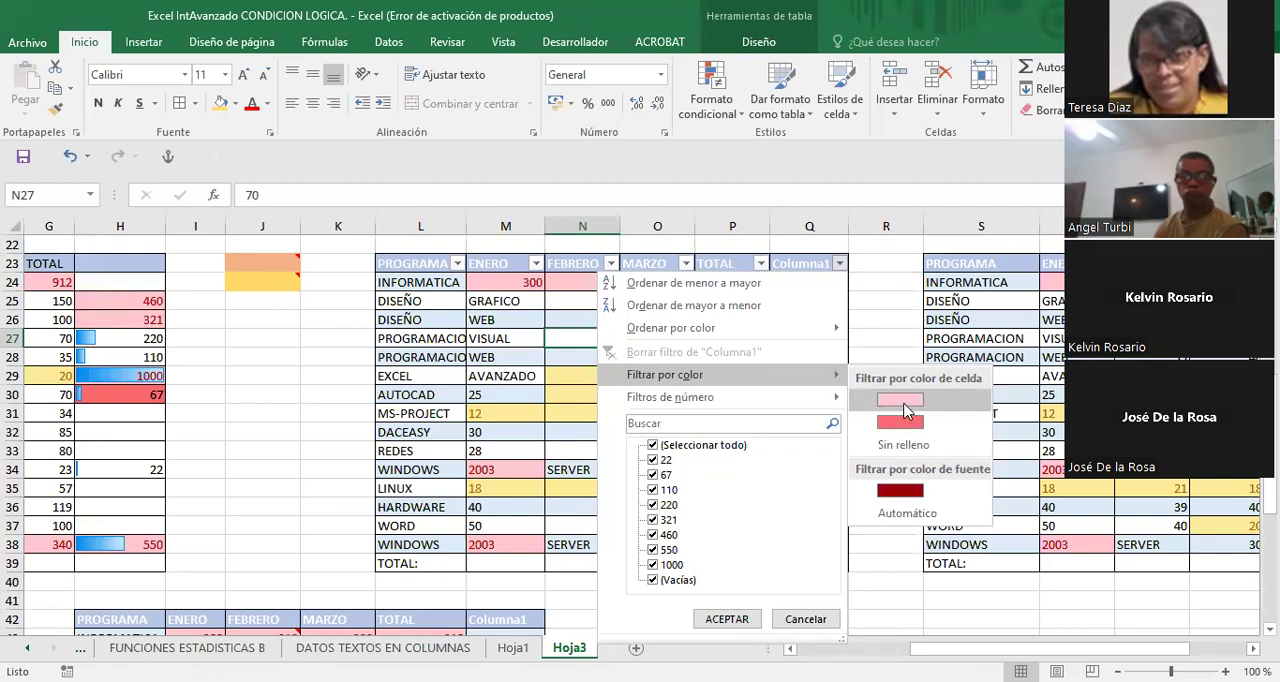
pyautogui.click(901, 402)
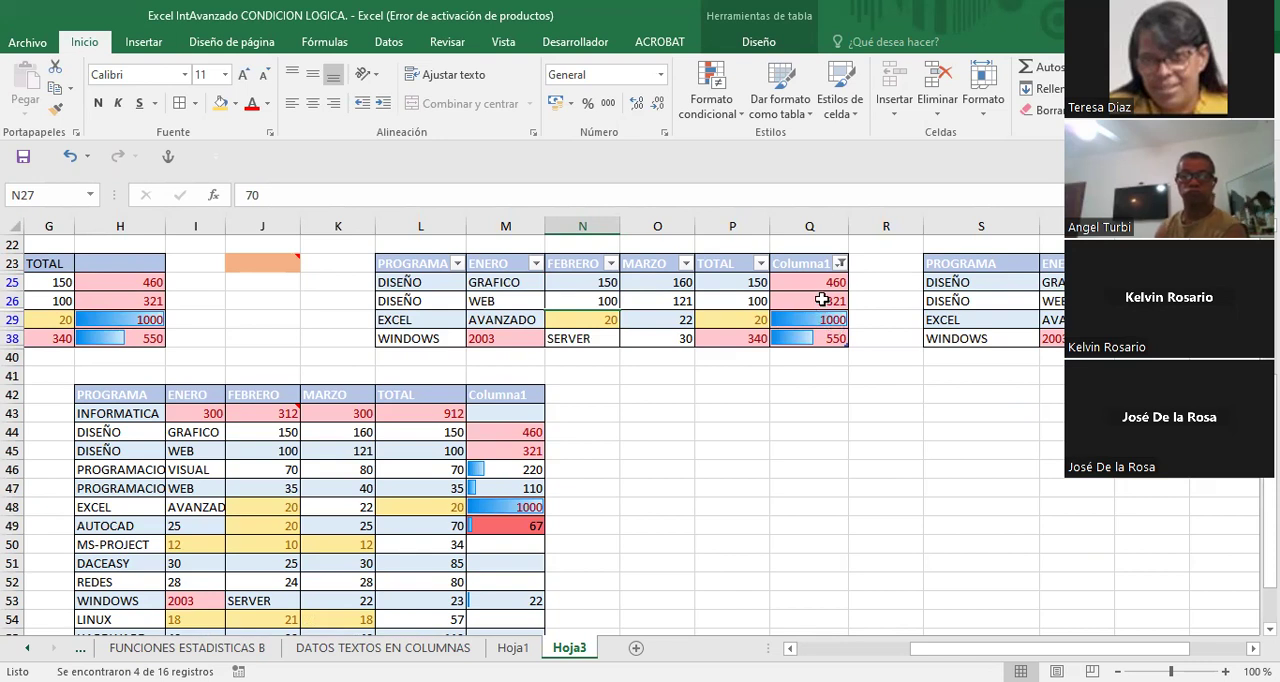
# - Filter Columna1 by the dark red font colour instead of the cell colour
pyautogui.click(841, 264)
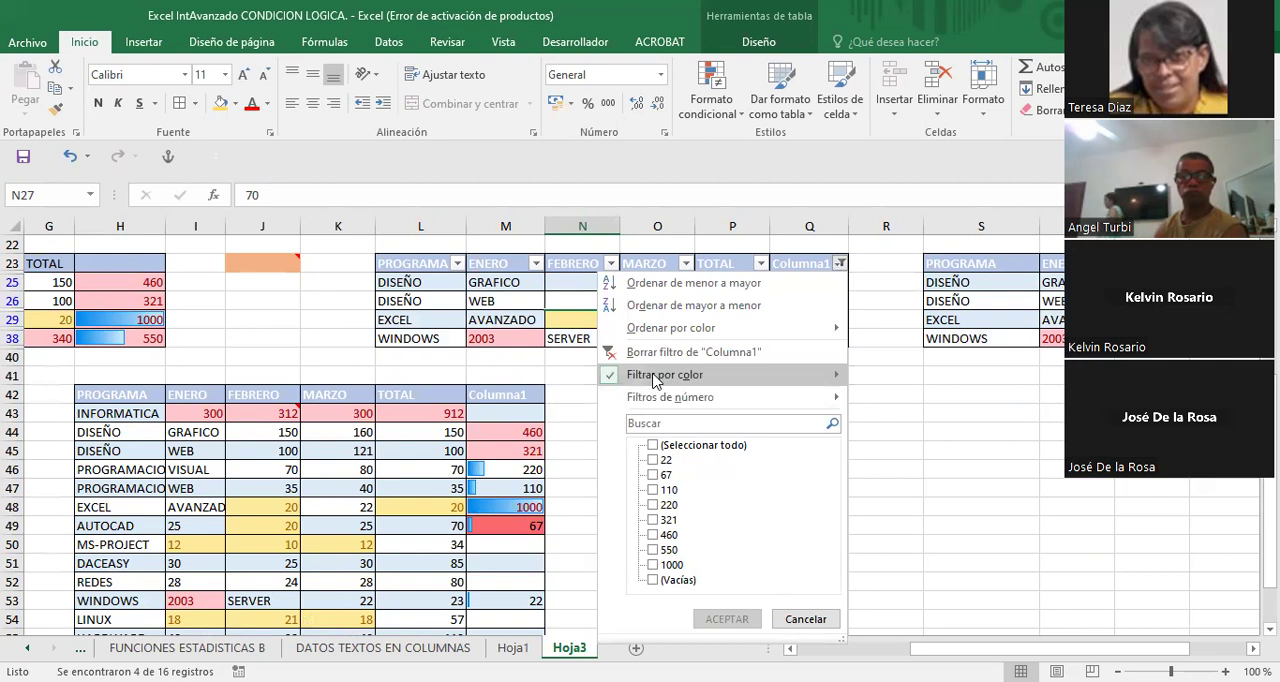
pyautogui.moveTo(695, 378)
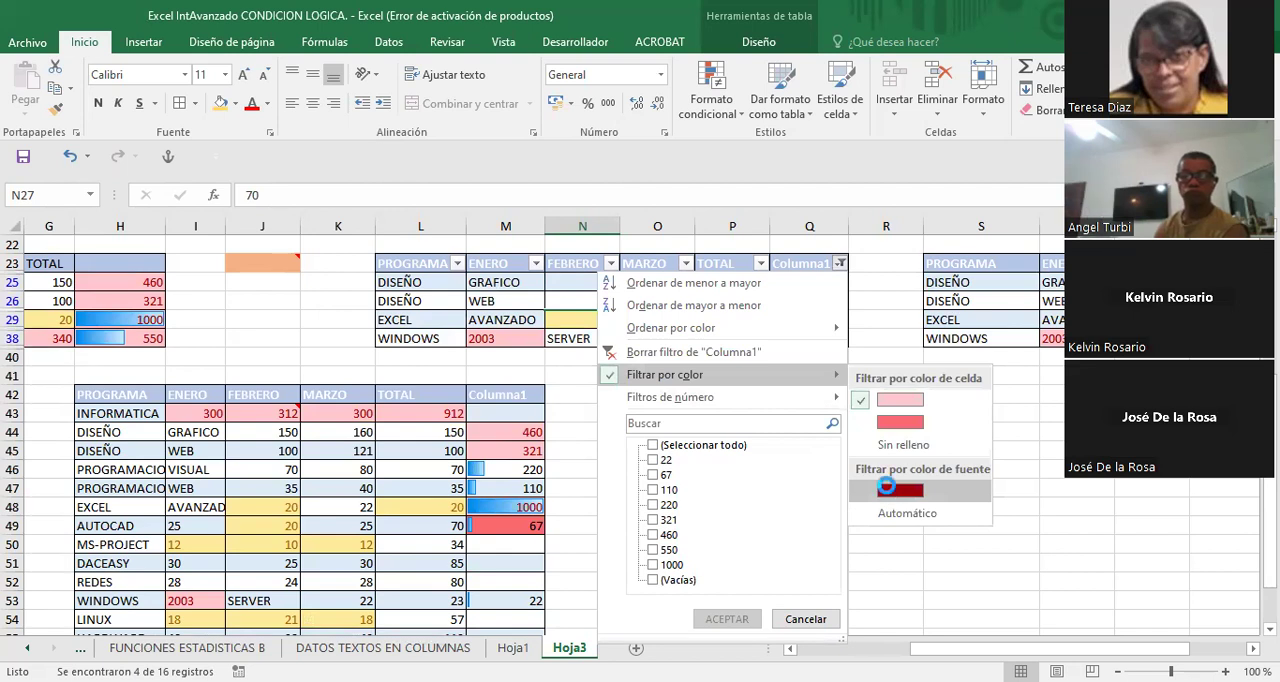
pyautogui.click(888, 492)
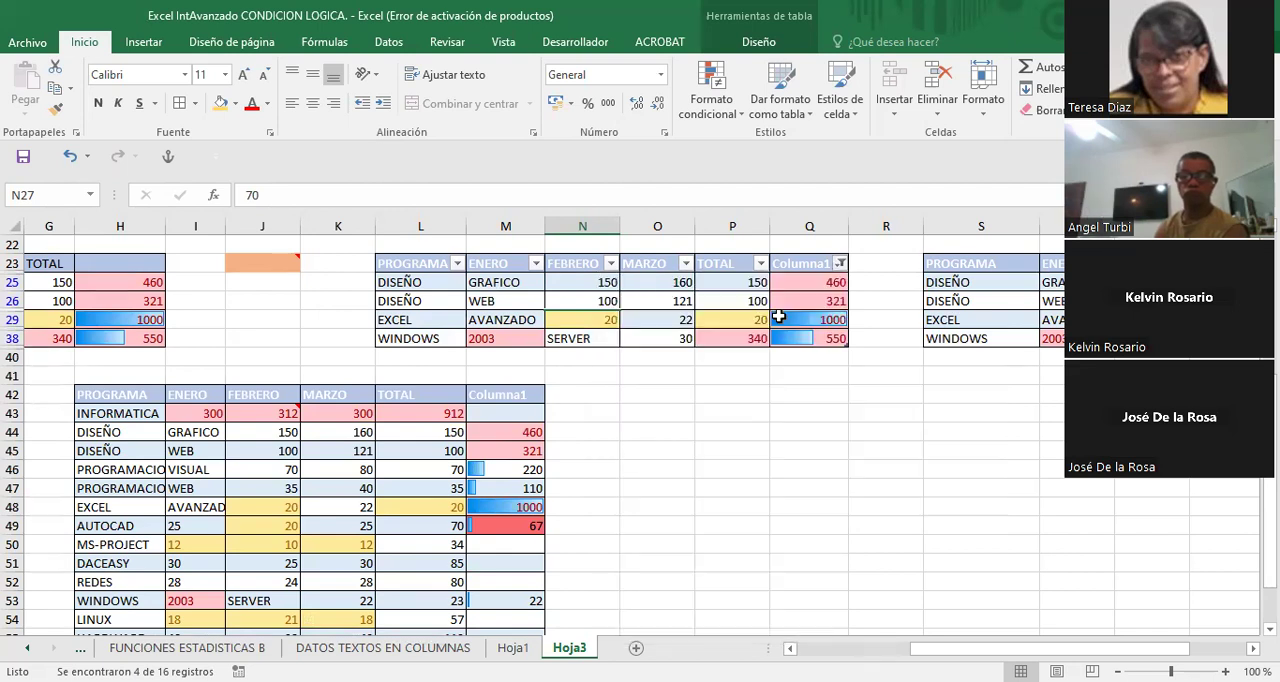
# - Remove the colour filter from Columna1 by selecting all of its values
pyautogui.click(840, 264)
pyautogui.click(653, 446)
pyautogui.click(737, 620)
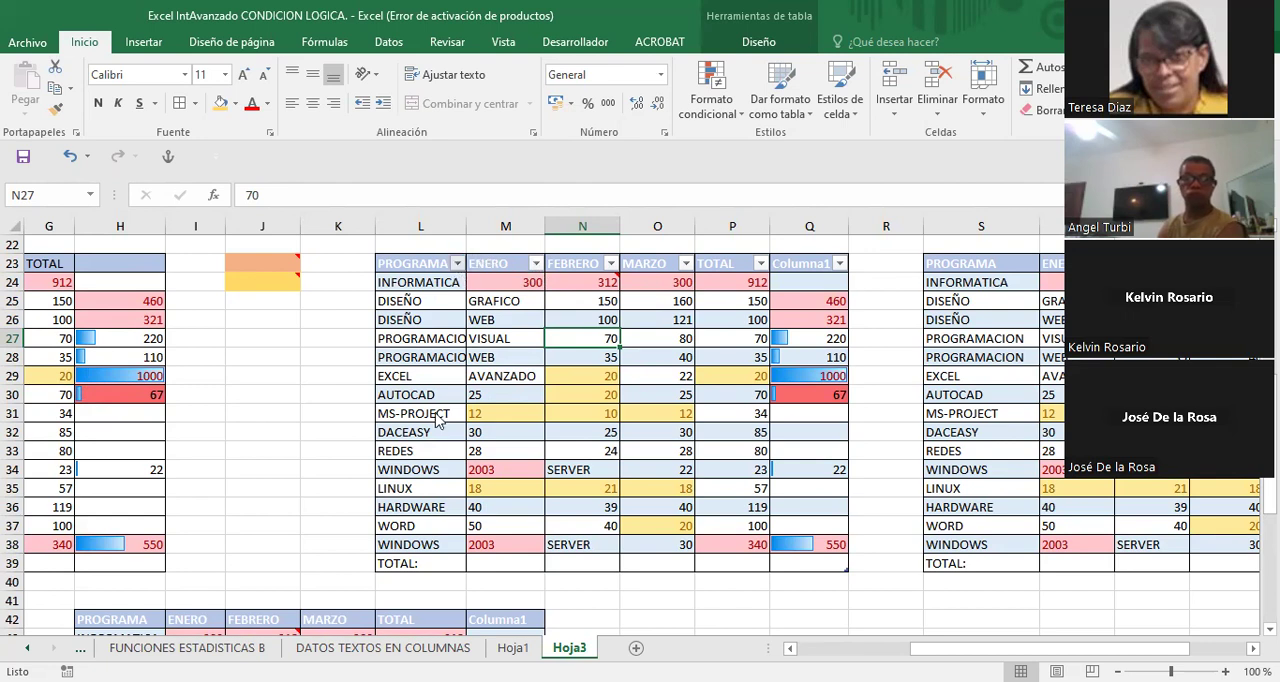
pyautogui.click(457, 263)
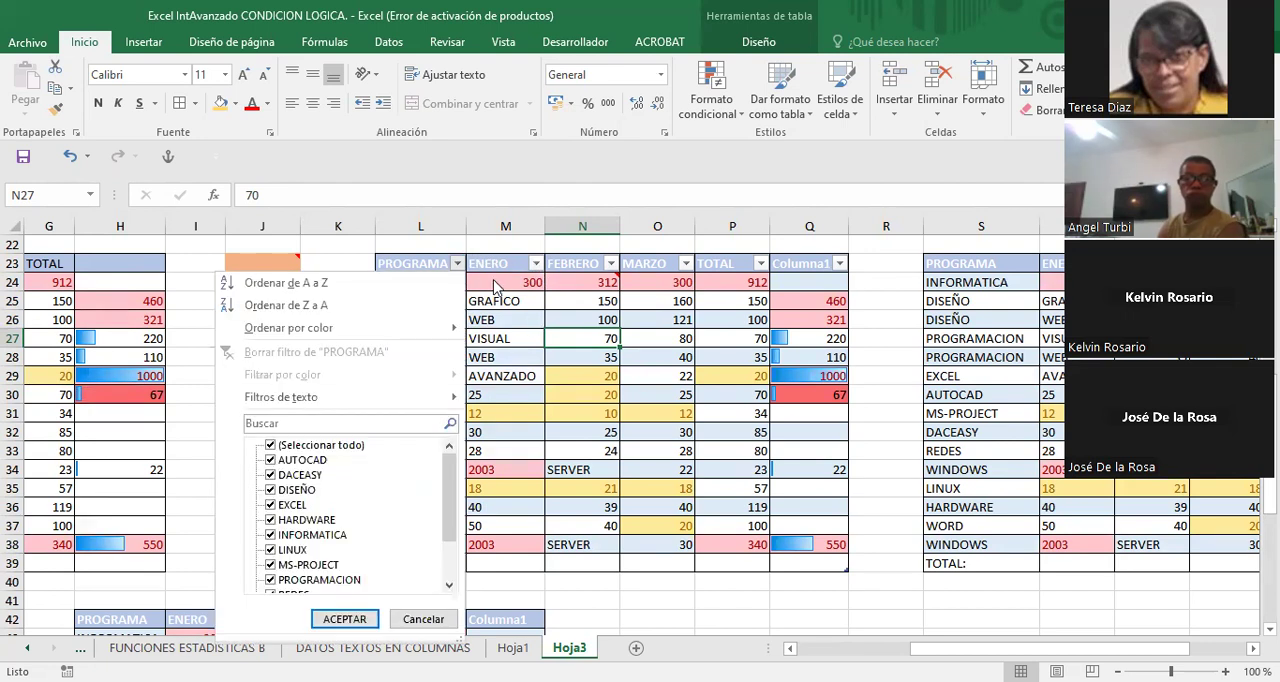
pyautogui.click(883, 281)
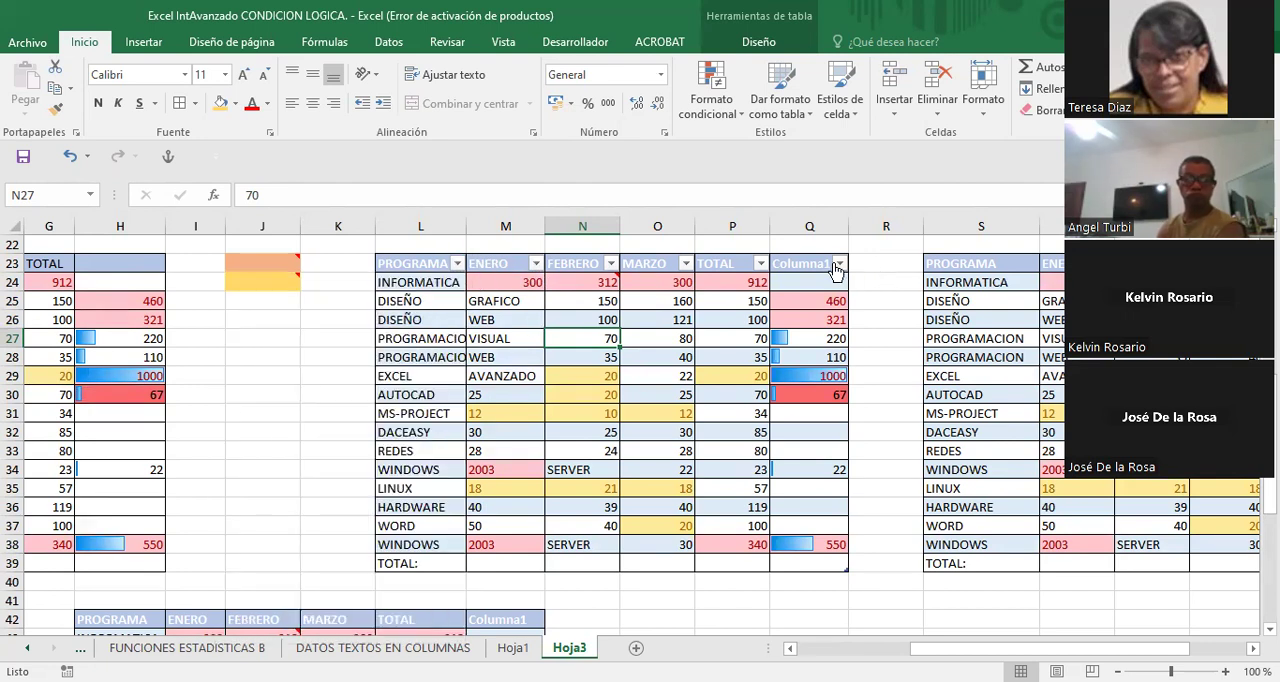
pyautogui.click(761, 263)
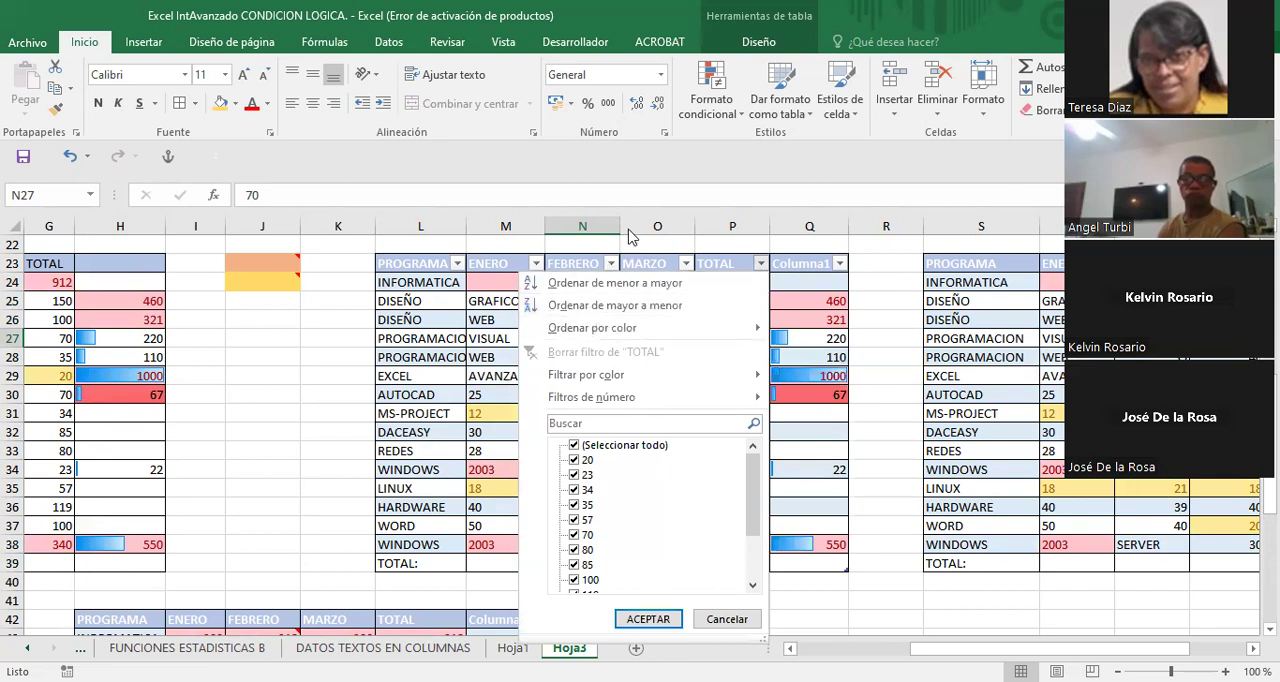
pyautogui.click(321, 353)
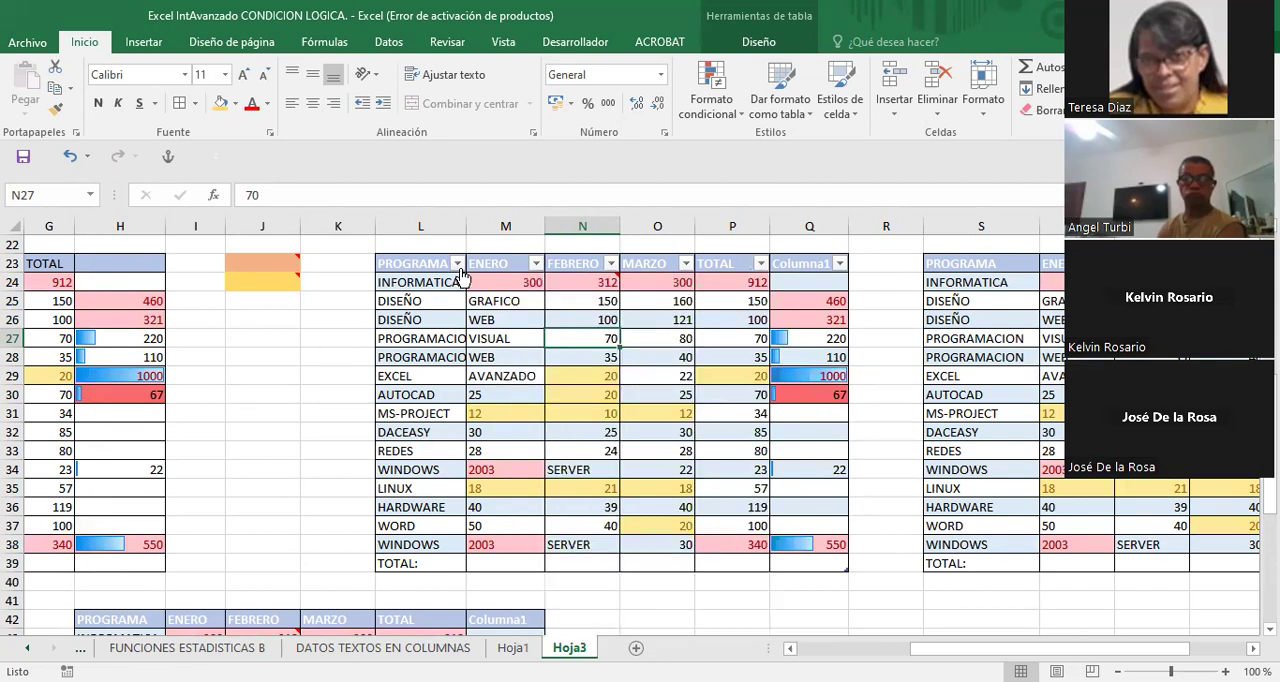
# - Sort the table at L23:Q39 by PROGRAMA from A to Z and select the REDES and TOTAL: cells, L35:L36
pyautogui.click(457, 263)
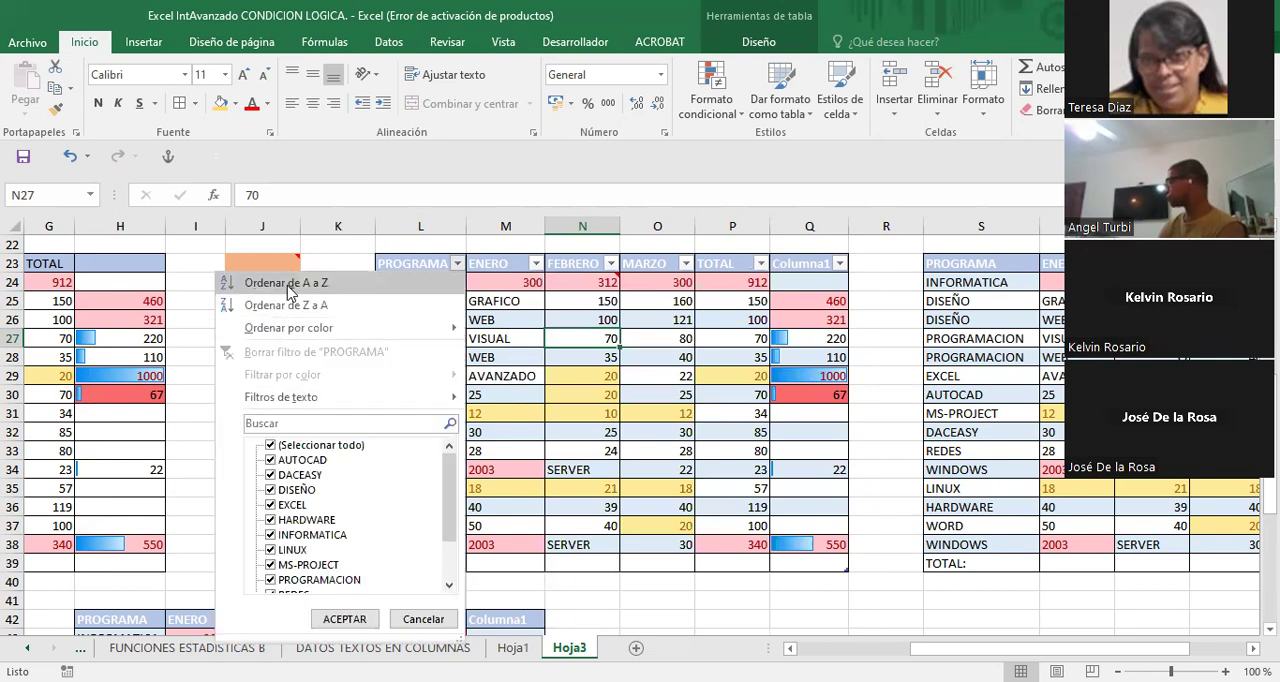
pyautogui.click(289, 285)
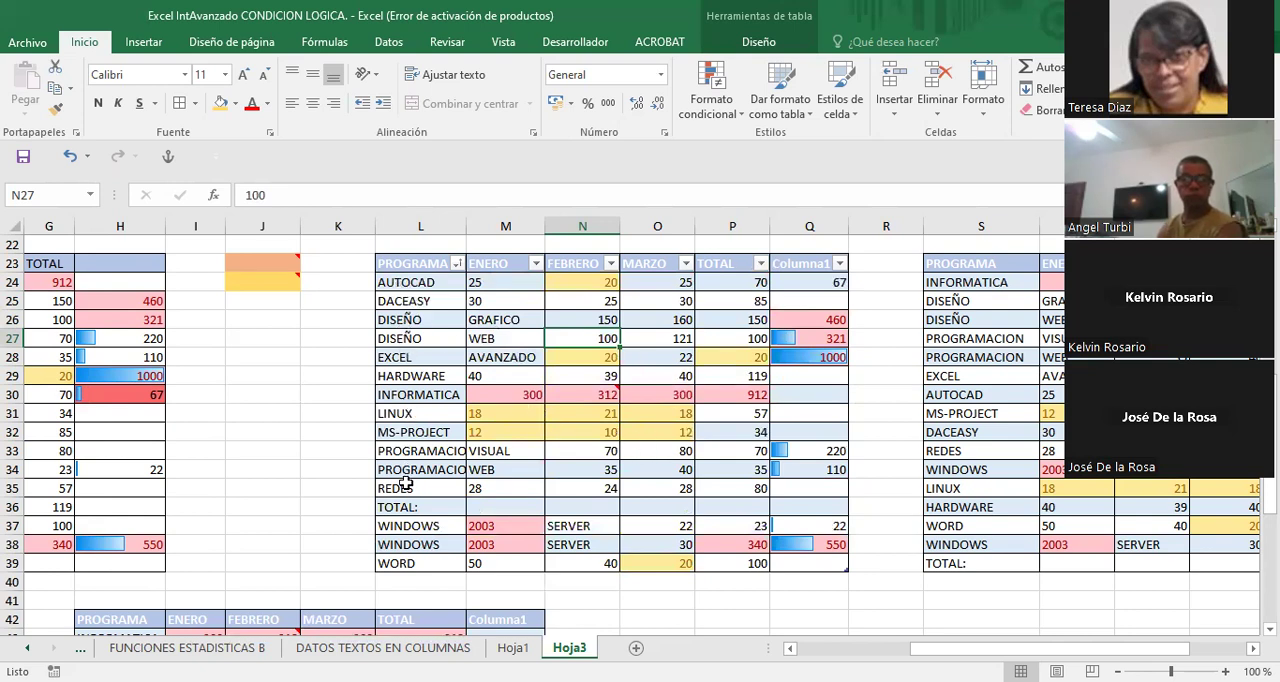
pyautogui.moveTo(405, 484); pyautogui.dragTo(408, 508)
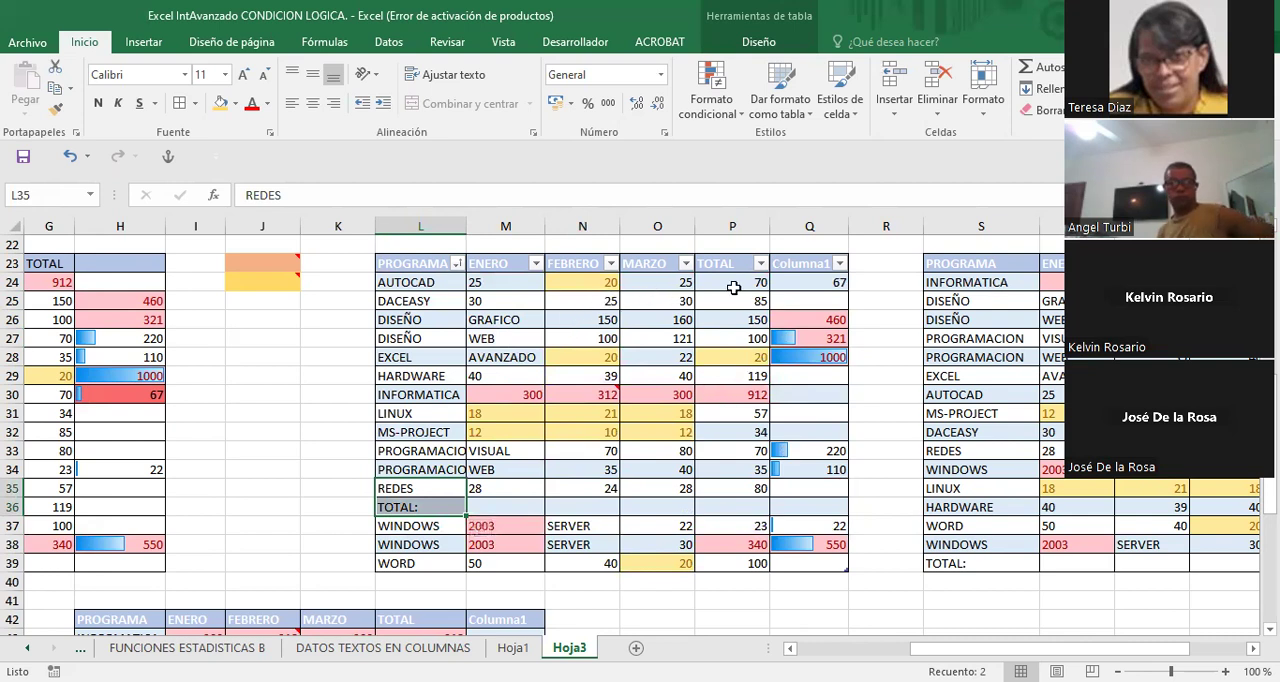
# - Switch the table at L23:Q39 from banded rows to banded columns, and turn its totals row on and back off
pyautogui.click(770, 41)
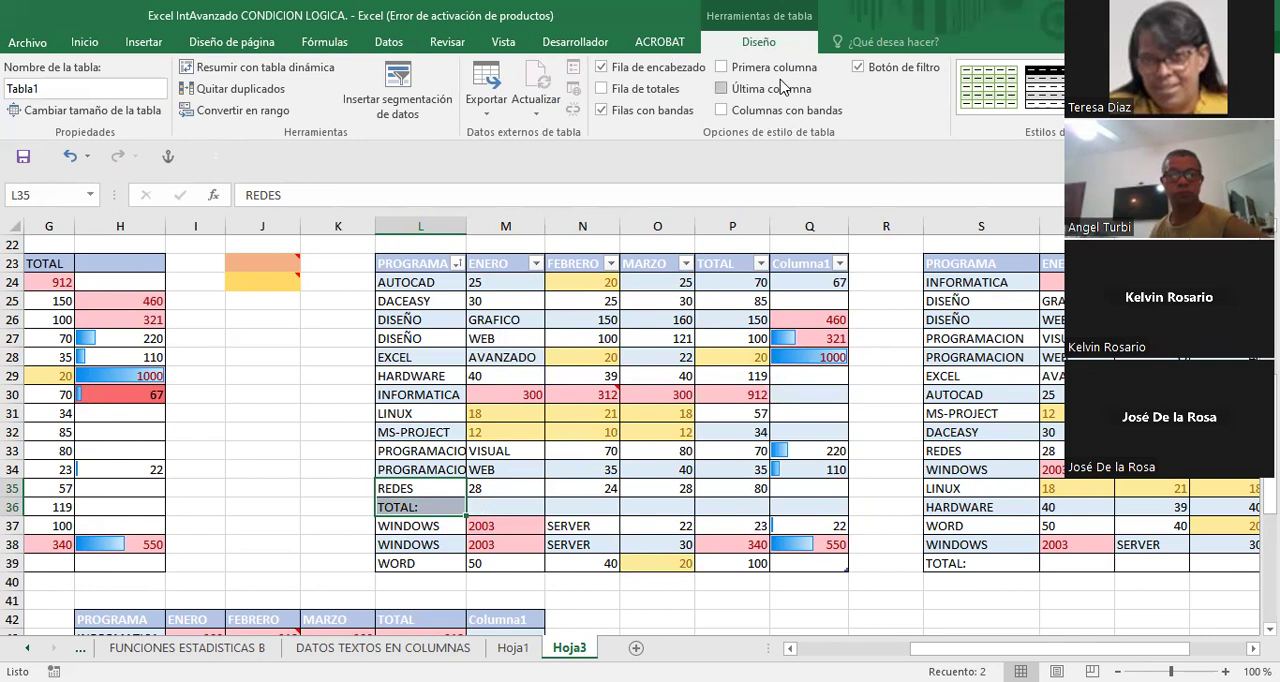
pyautogui.click(722, 111)
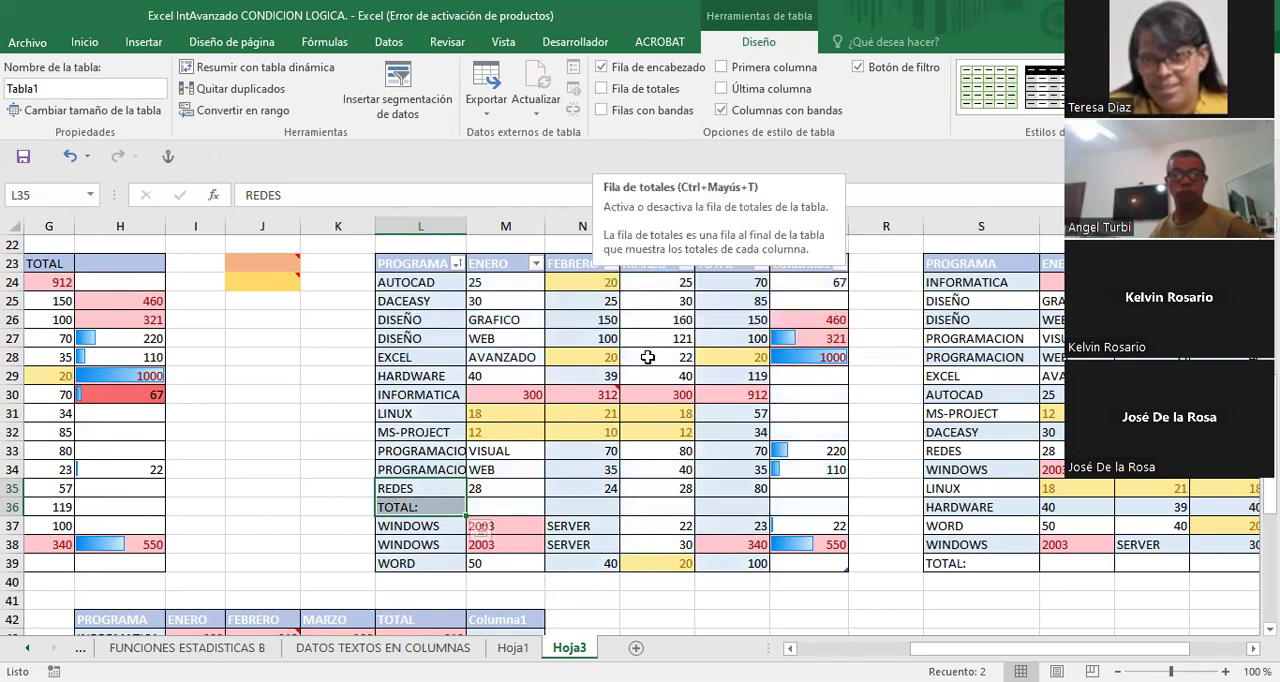
pyautogui.click(601, 88)
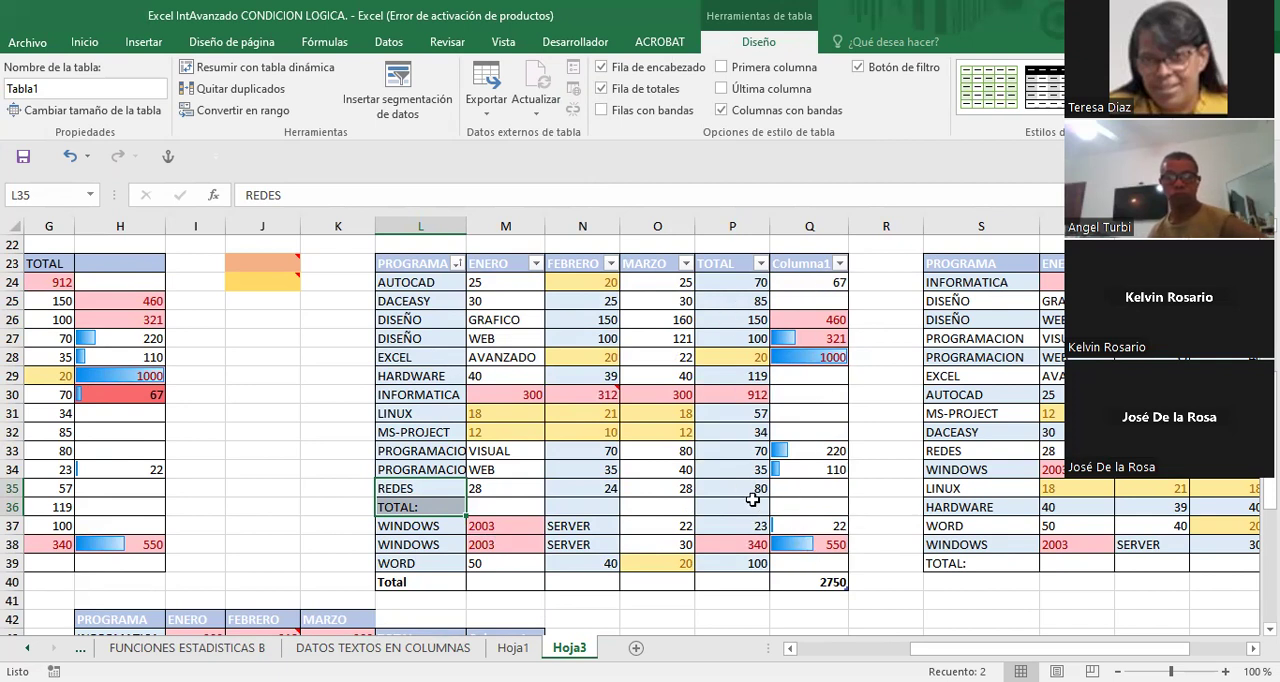
pyautogui.click(601, 89)
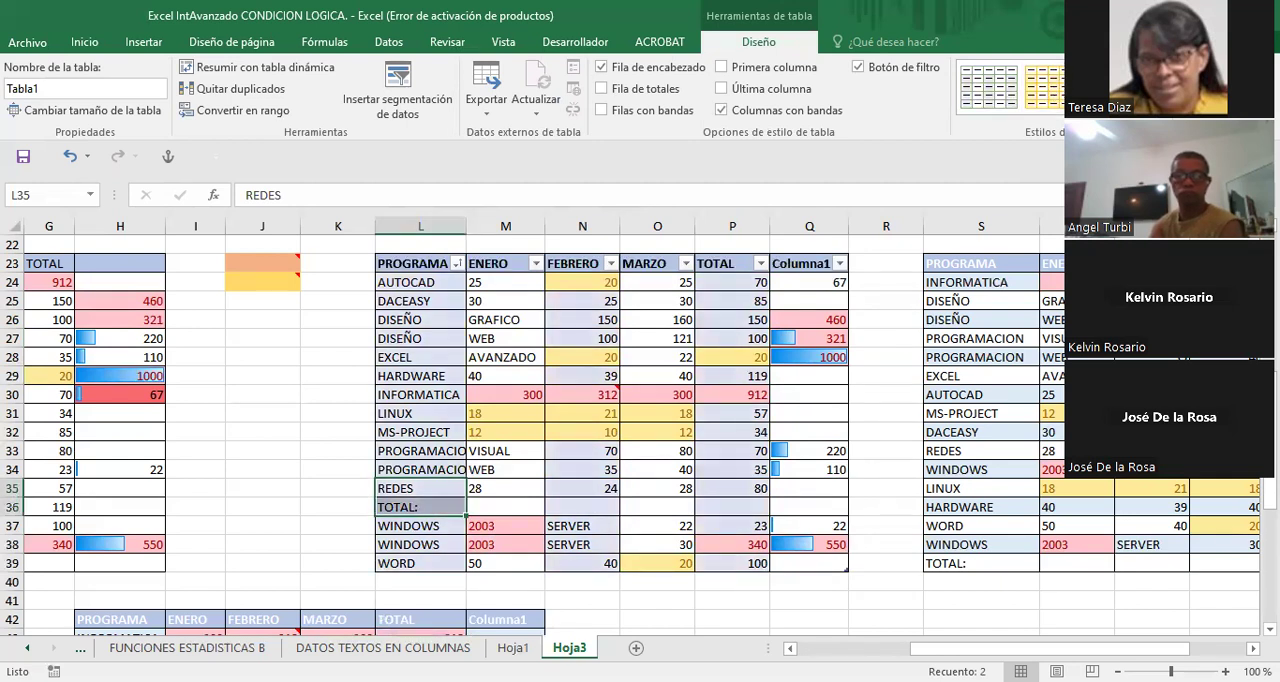
# - Apply the gold table style with a solid header to the table at L23:Q39
pyautogui.click(1161, 69)
pyautogui.click(1161, 69)
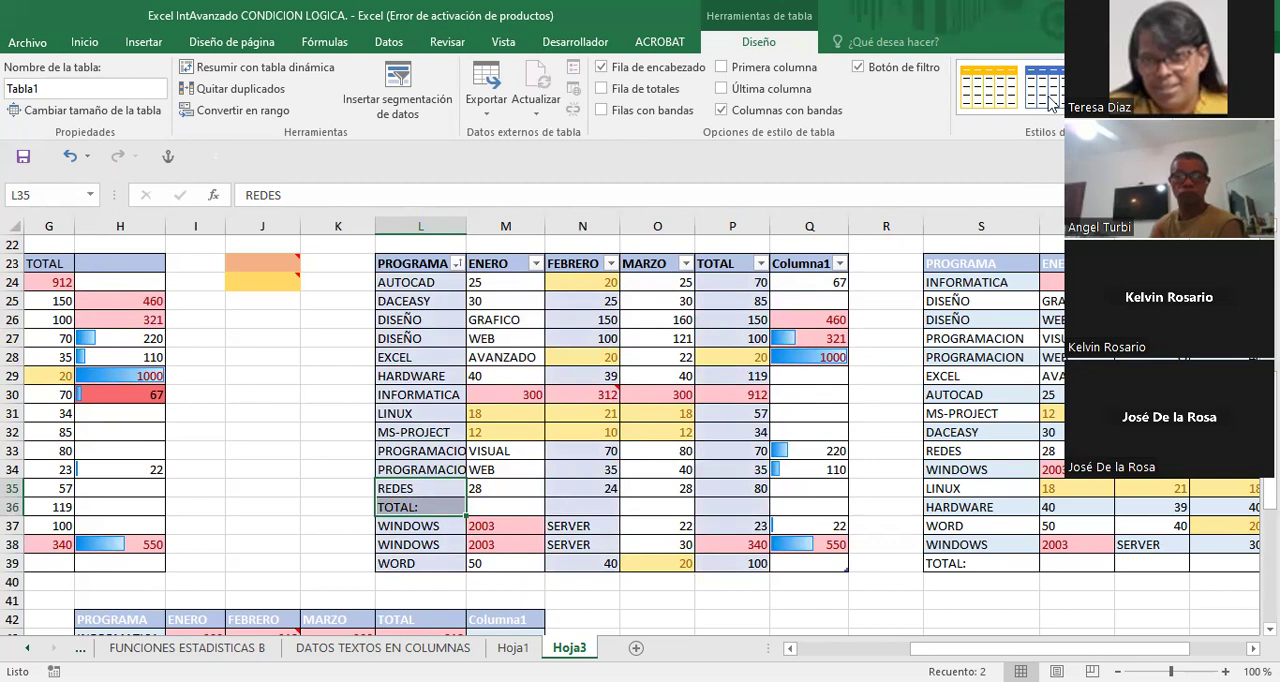
pyautogui.click(1002, 98)
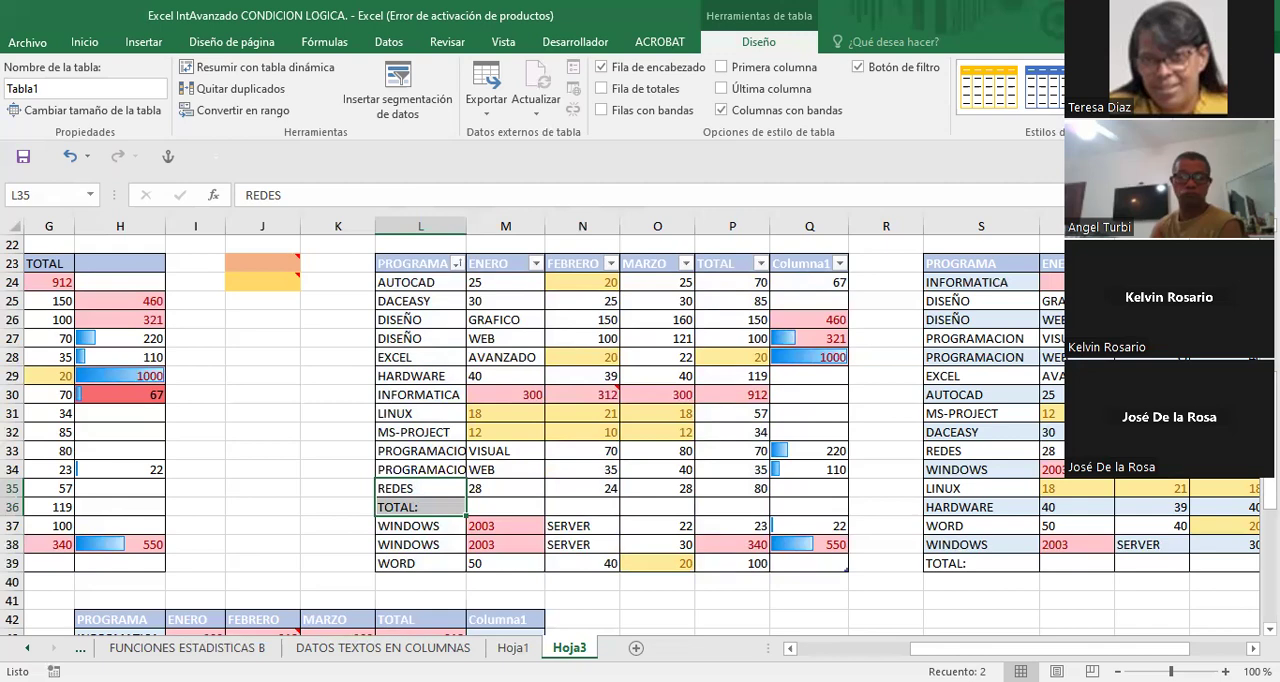
# - Apply a blue table style with alternating darker and lighter banded rows to the table at S23:X39
pyautogui.hscroll(7, 694, 541)
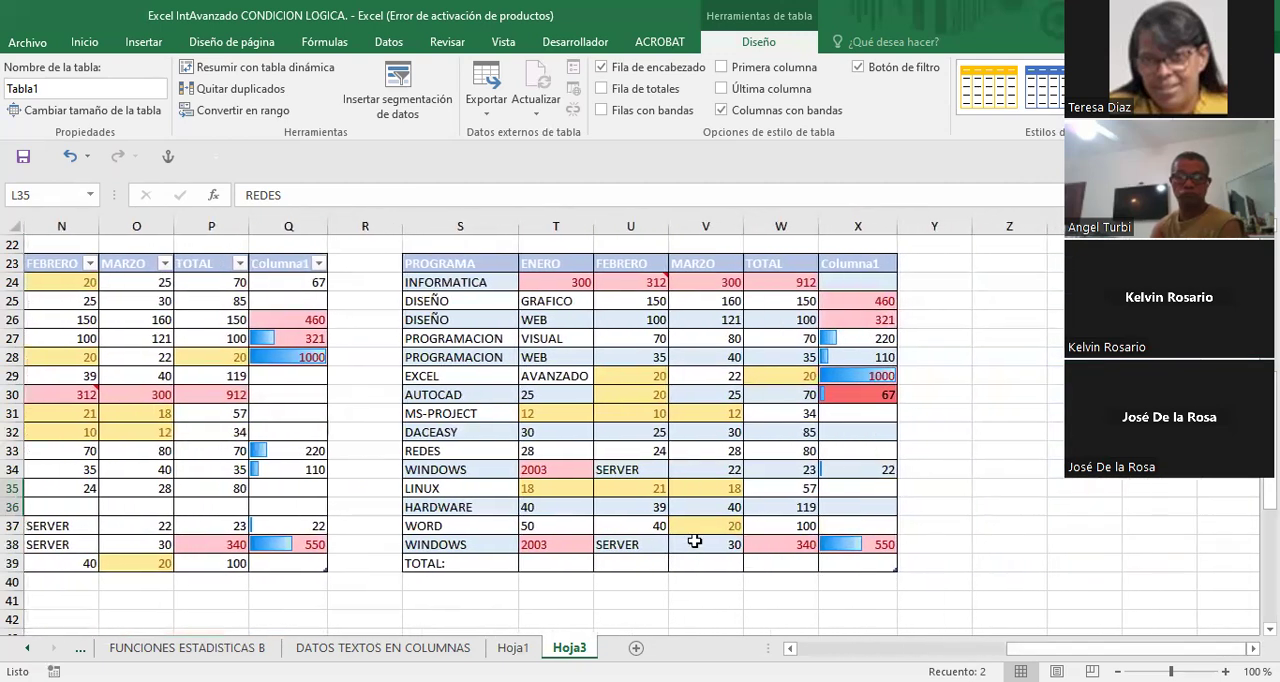
pyautogui.click(588, 428)
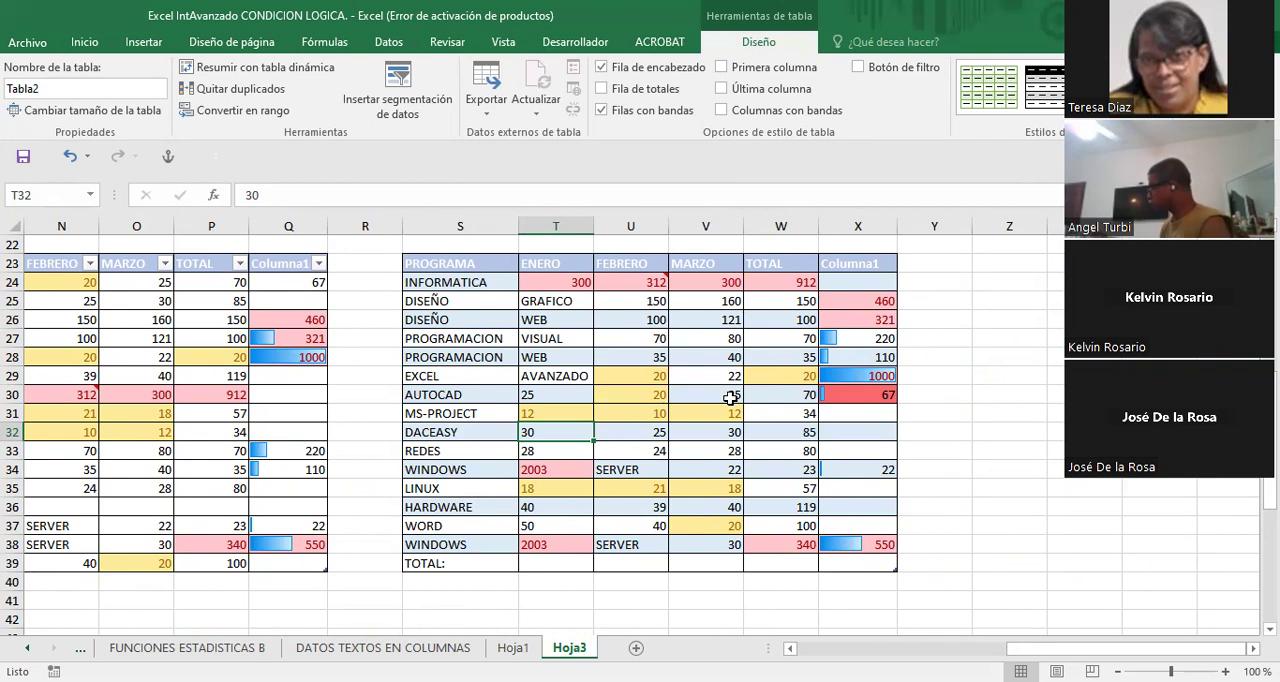
pyautogui.click(682, 340)
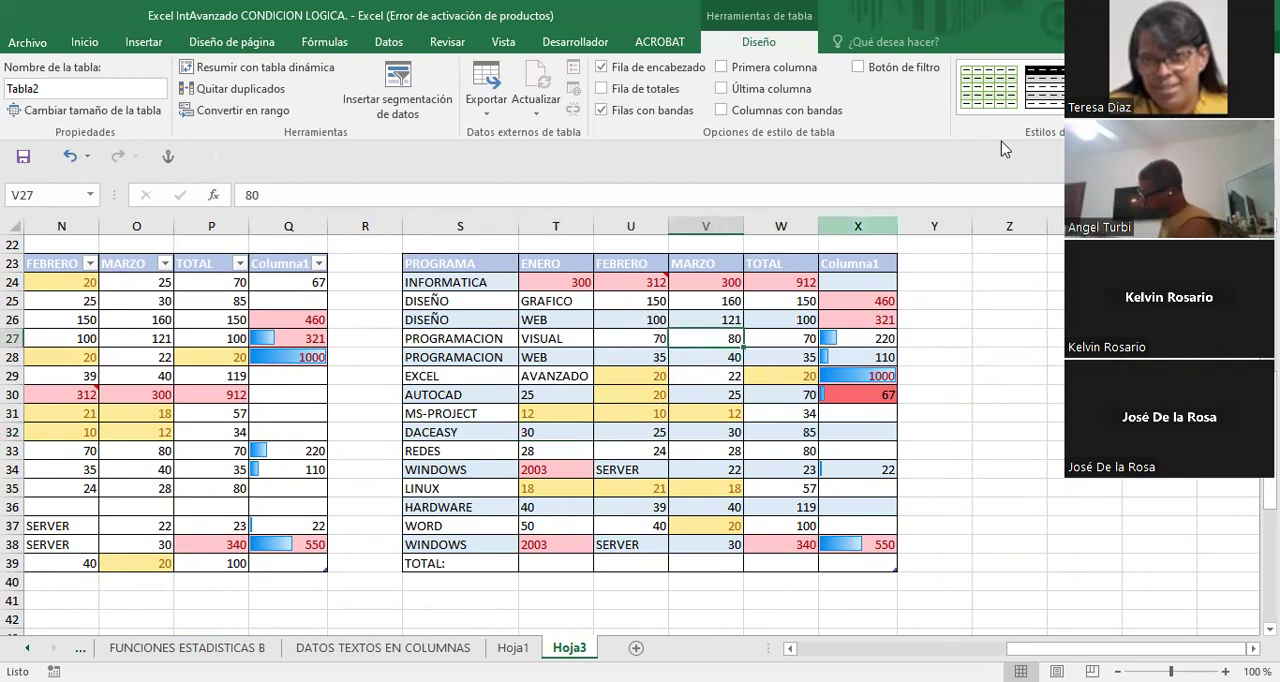
pyautogui.click(1165, 88)
pyautogui.click(1165, 88)
pyautogui.click(1165, 88)
pyautogui.click(1165, 88)
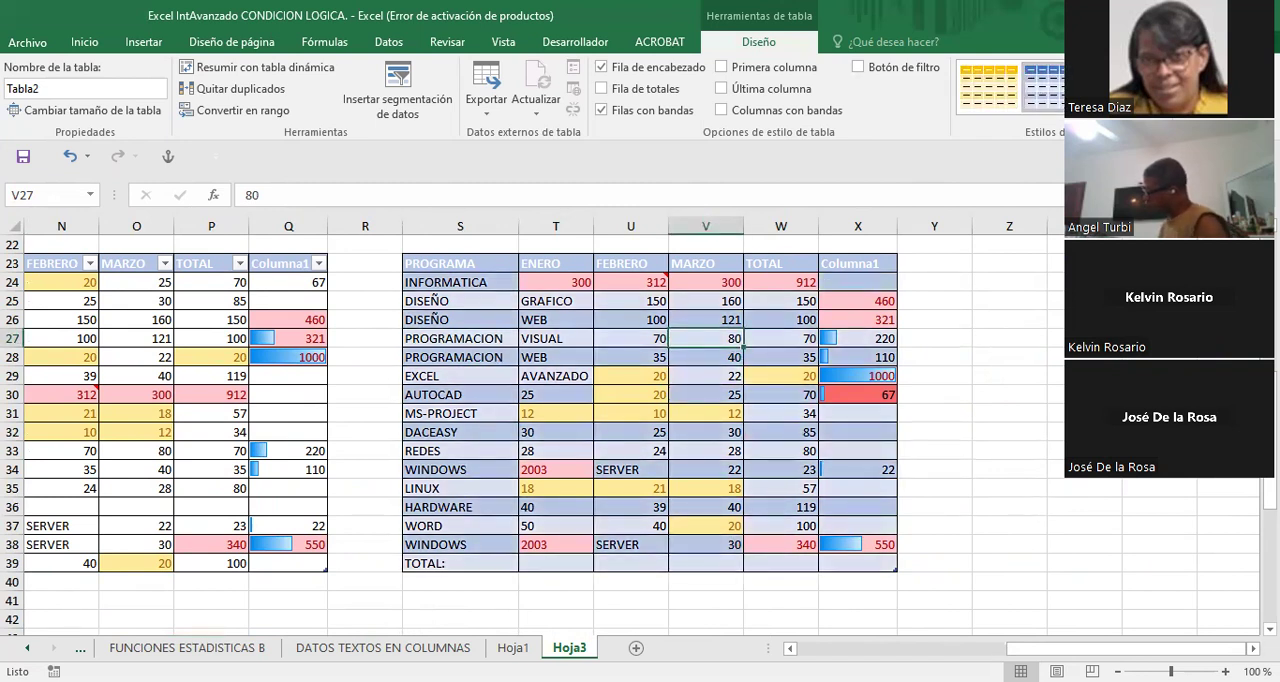
pyautogui.click(1165, 88)
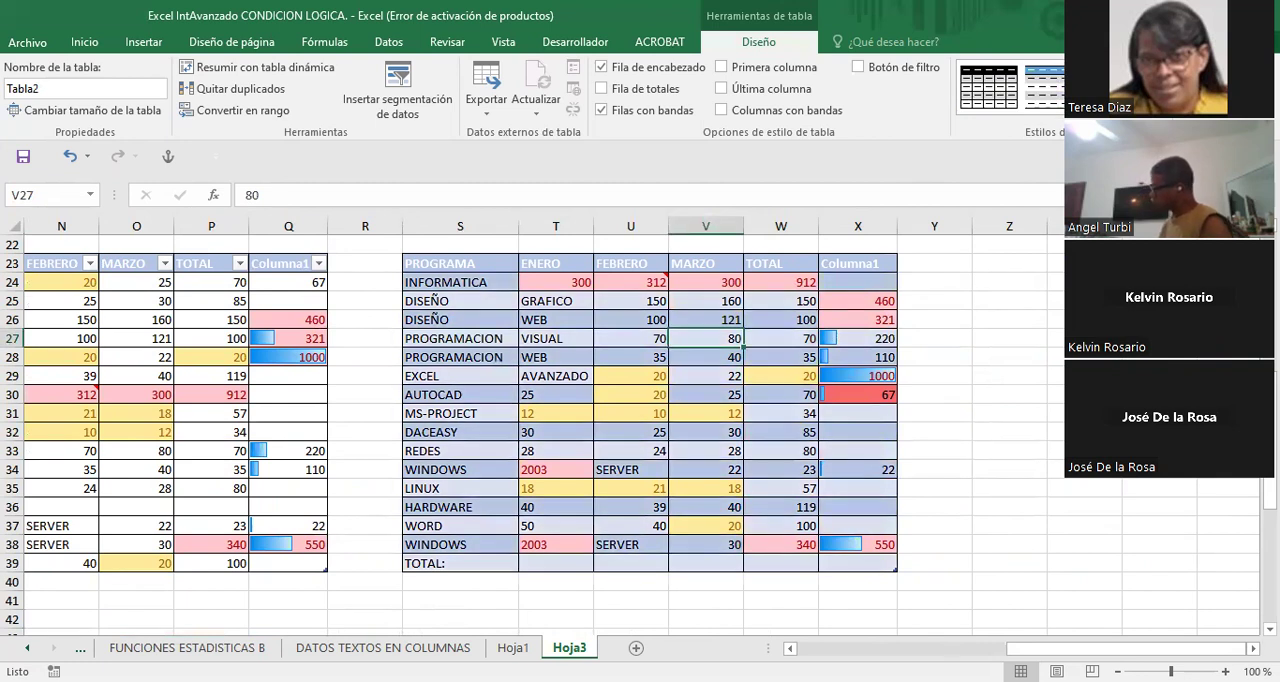
pyautogui.click(1165, 110)
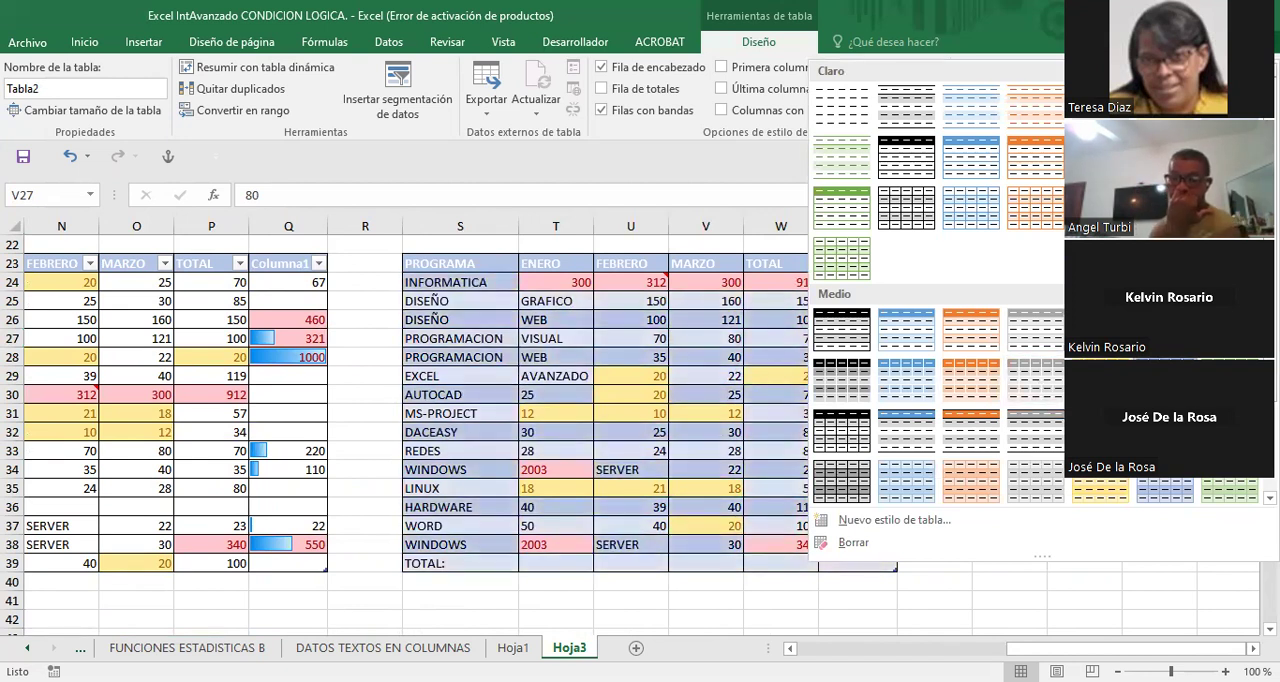
pyautogui.scroll(-1, 724, 410)
pyautogui.scroll(1, 731, 400)
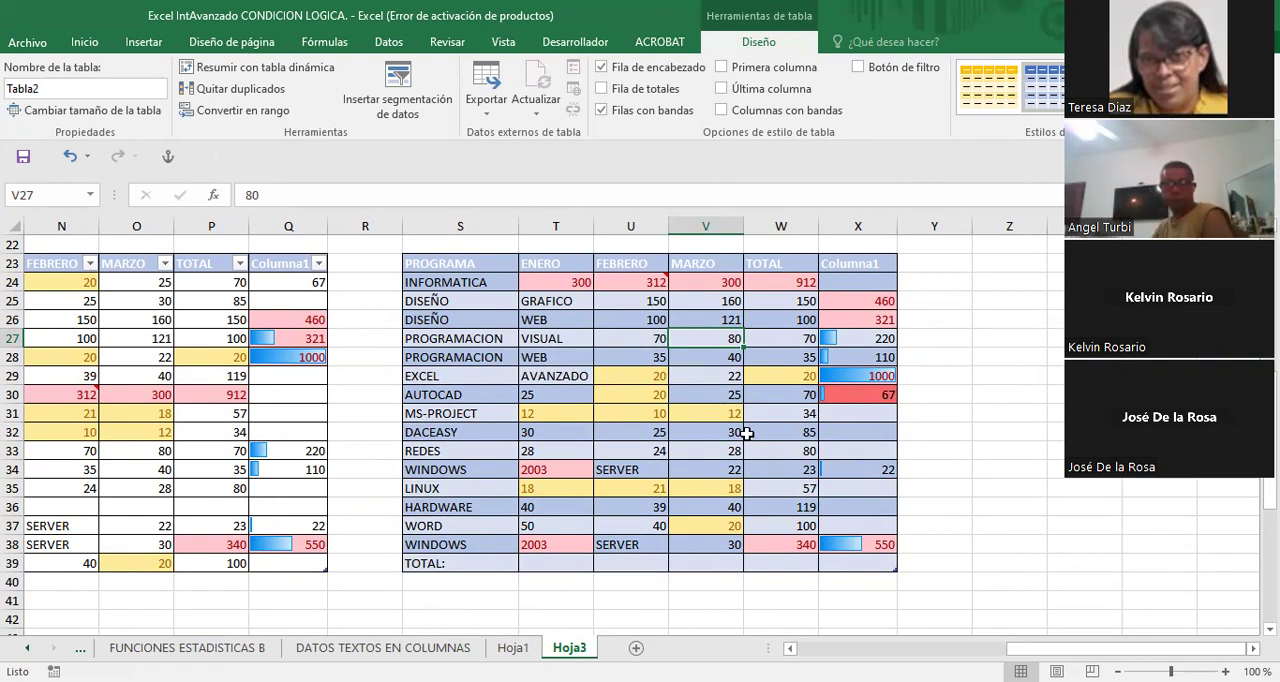
# - Inspect several cells of the data copy at H42:M58 to check whether it is still a table
pyautogui.scroll(-3, 640, 430)
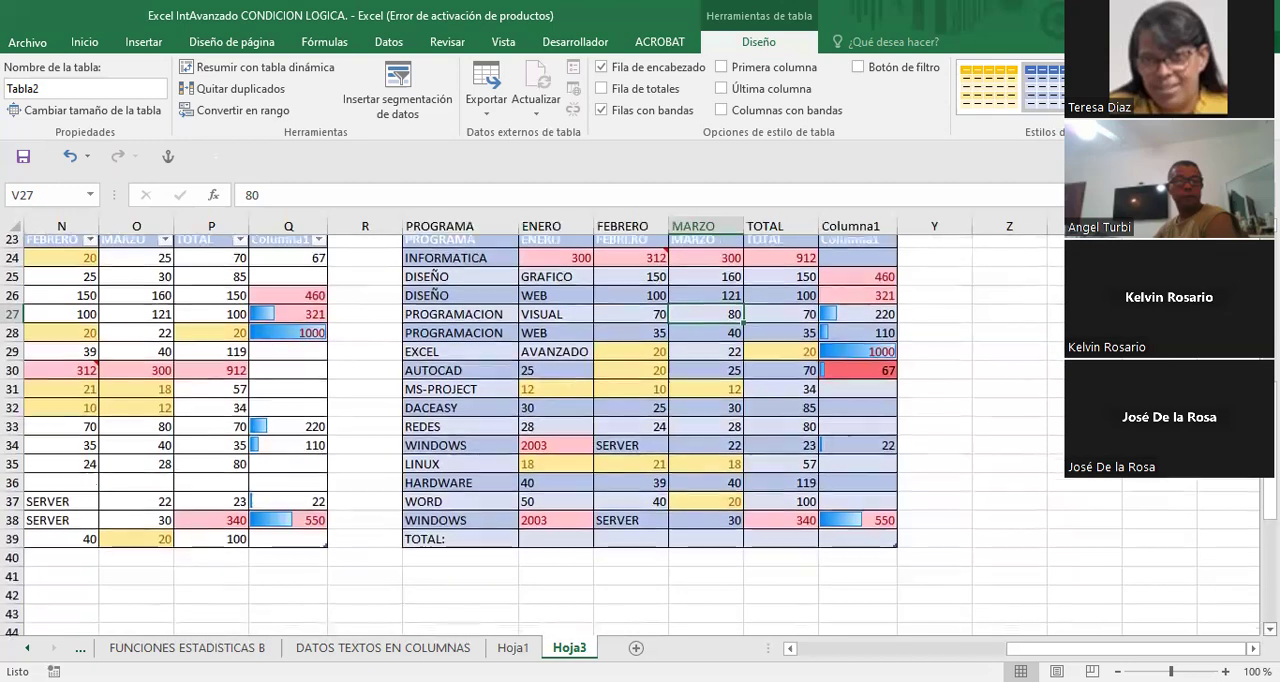
pyautogui.scroll(-2, 640, 430)
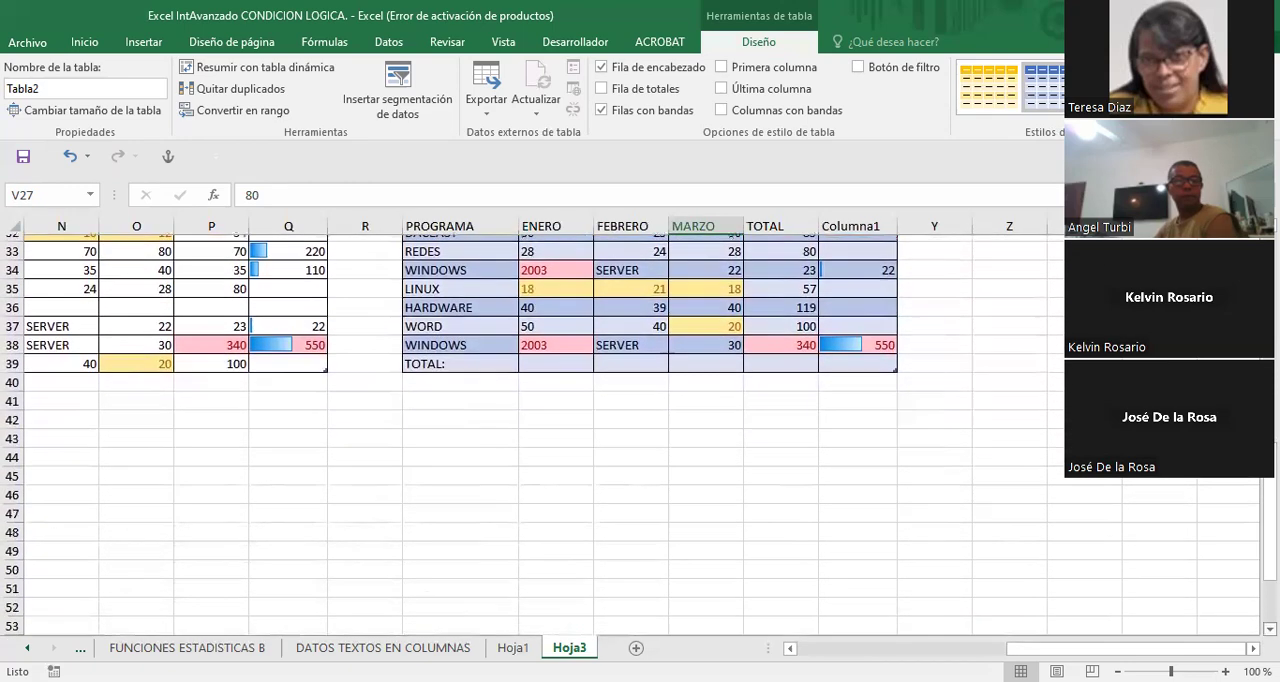
pyautogui.hscroll(-6, 640, 430)
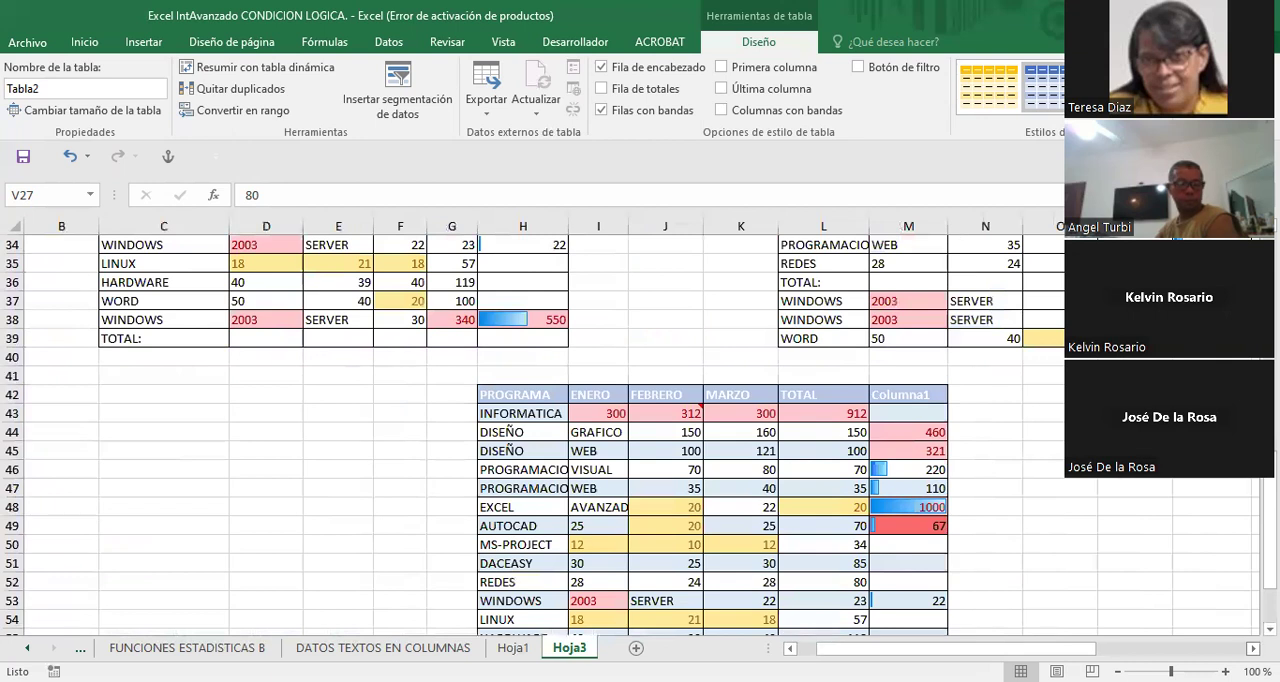
pyautogui.hscroll(2, 683, 516)
pyautogui.scroll(-2, 683, 516)
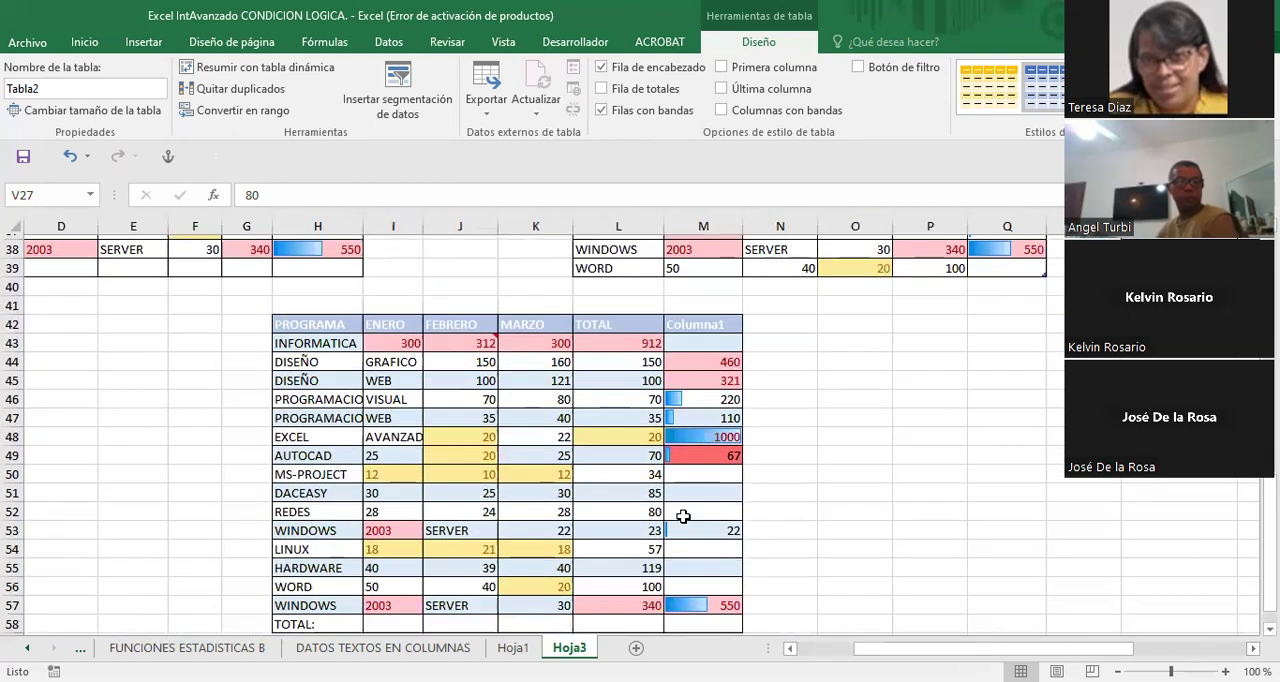
pyautogui.scroll(-1, 683, 516)
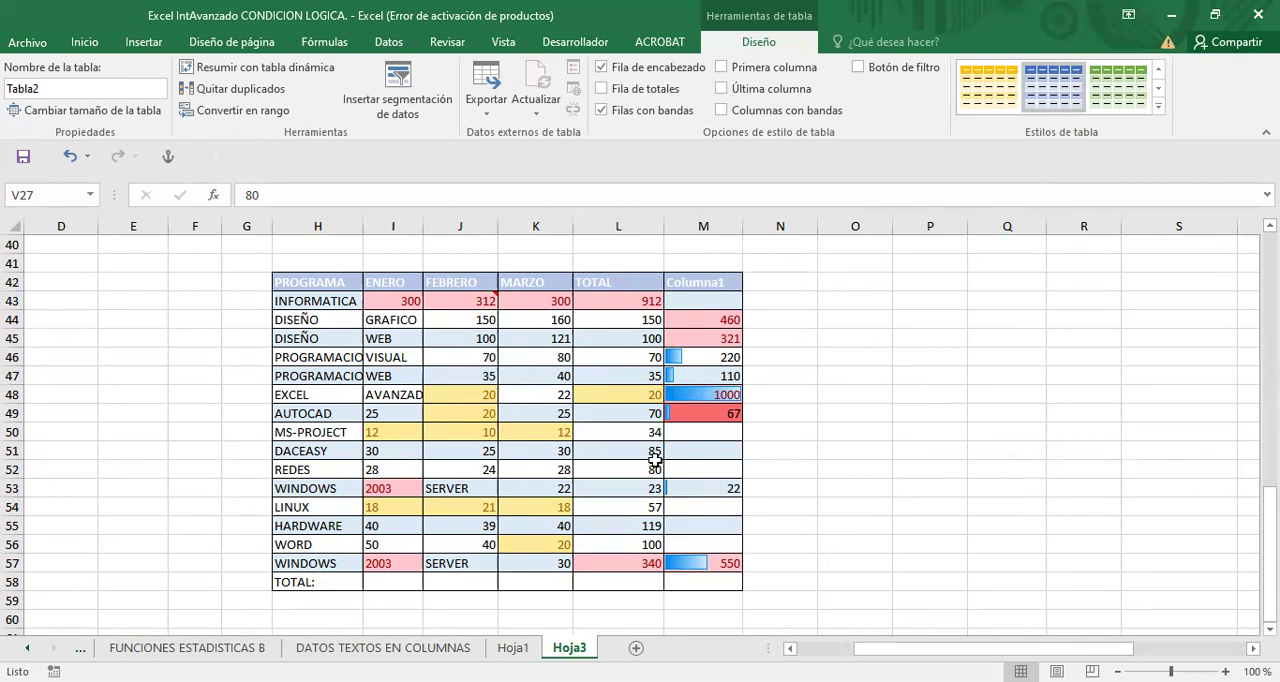
pyautogui.click(467, 394)
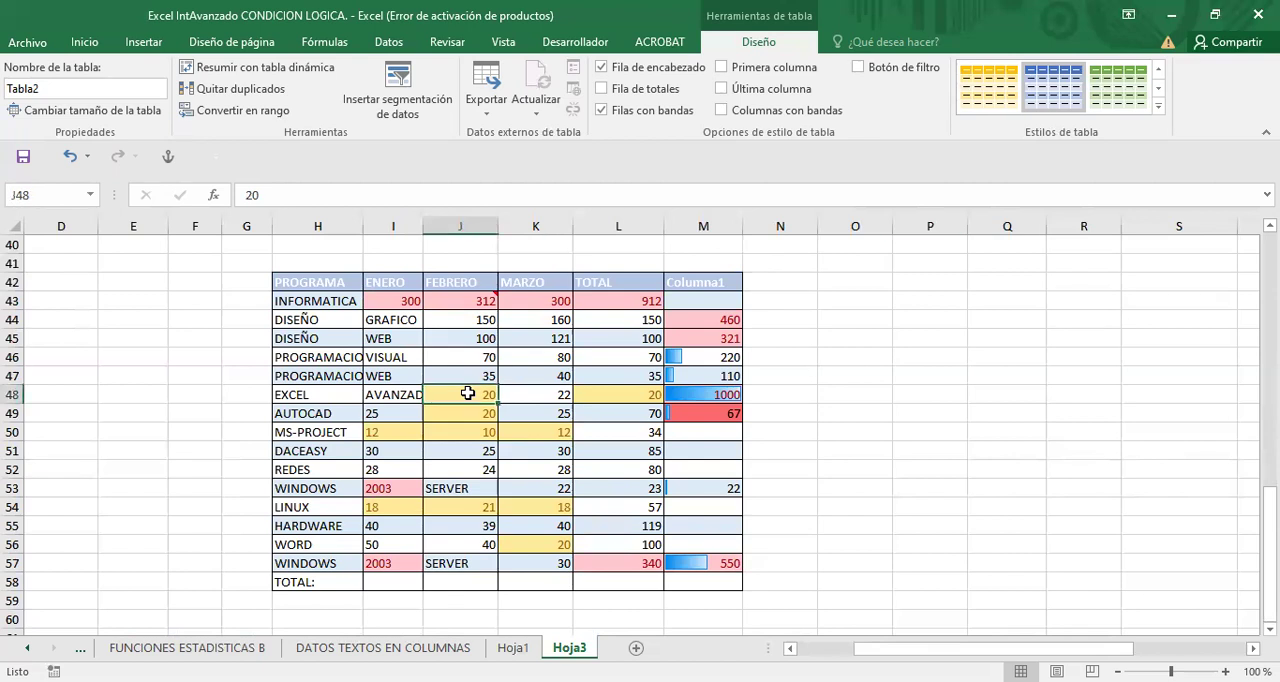
pyautogui.click(543, 374)
pyautogui.click(466, 343)
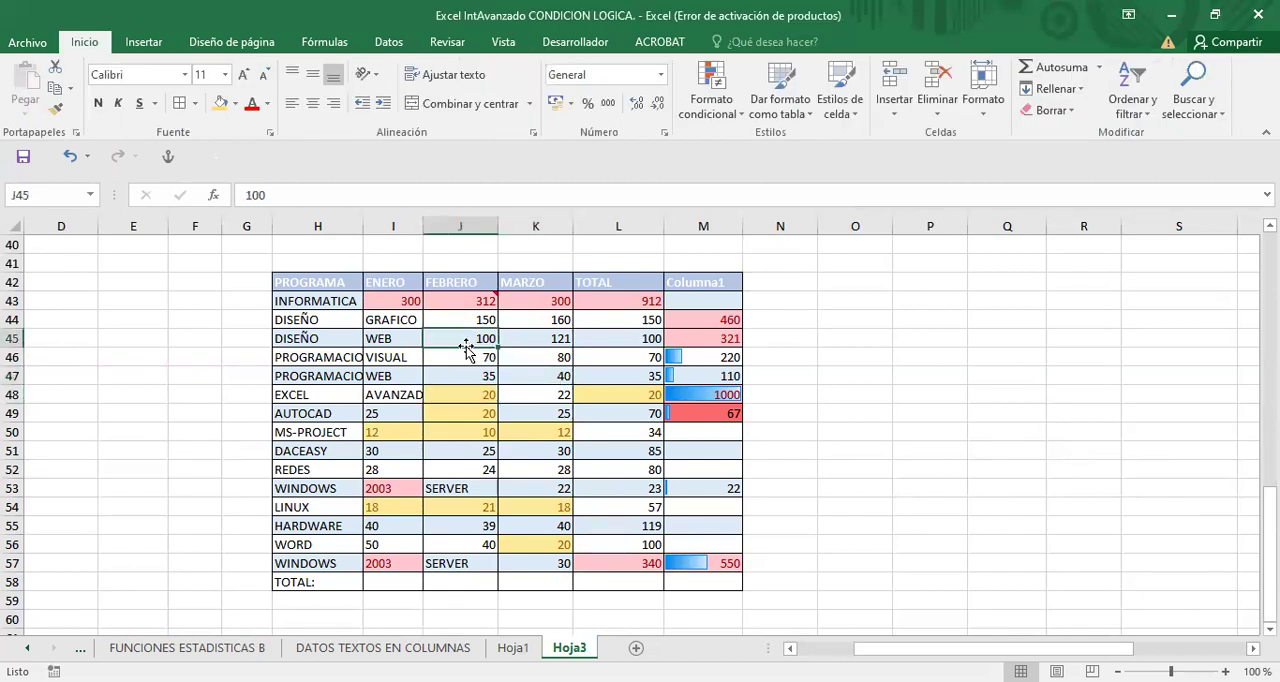
pyautogui.hscroll(2, 466, 360)
pyautogui.scroll(-1, 466, 360)
pyautogui.click(422, 413)
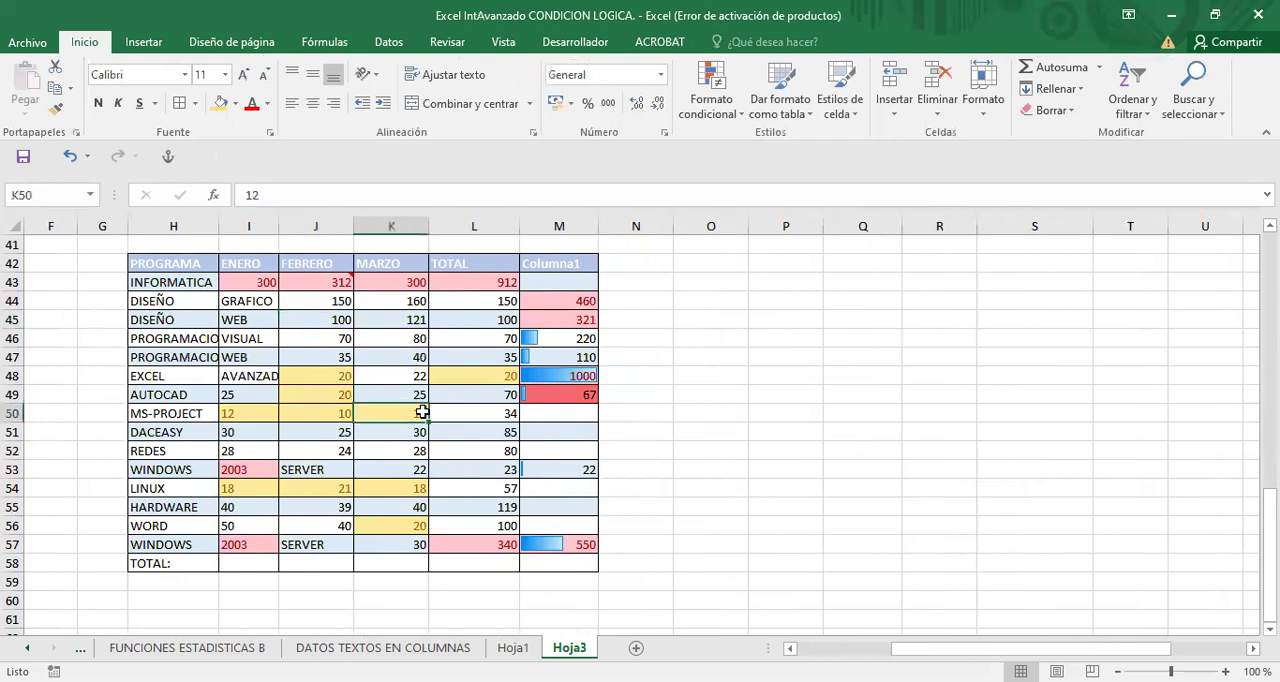
pyautogui.click(388, 372)
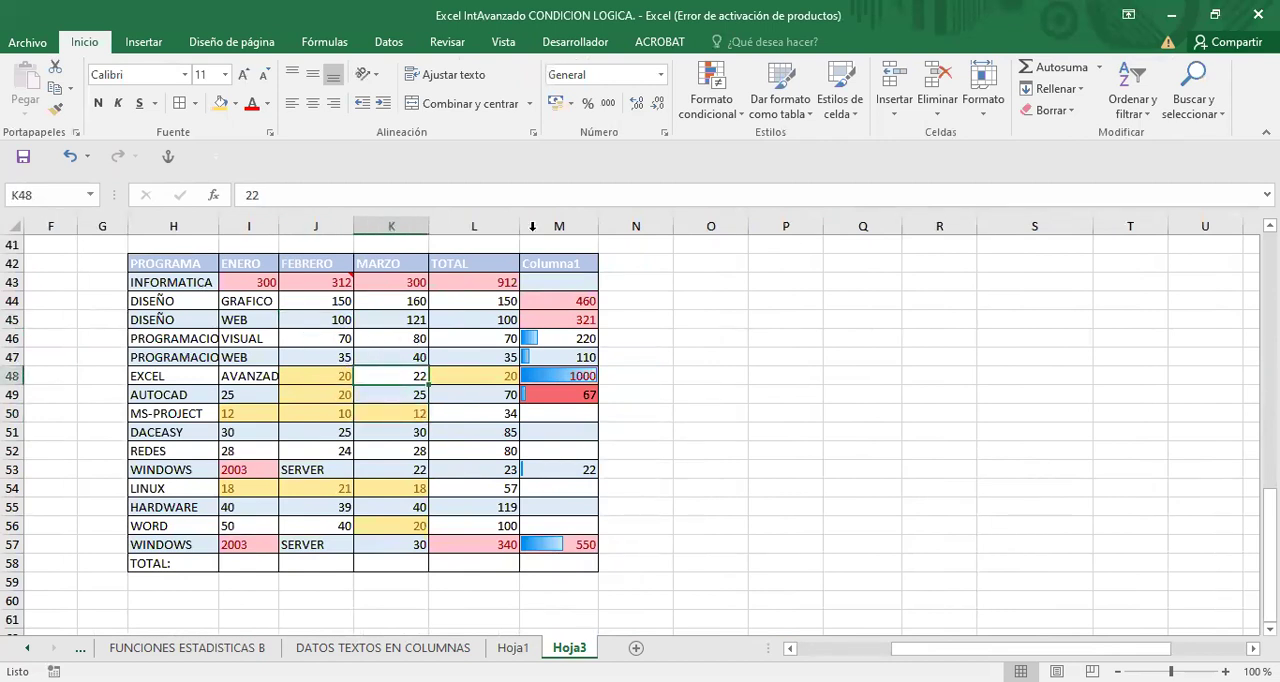
pyautogui.click(314, 376)
pyautogui.click(296, 316)
pyautogui.click(379, 312)
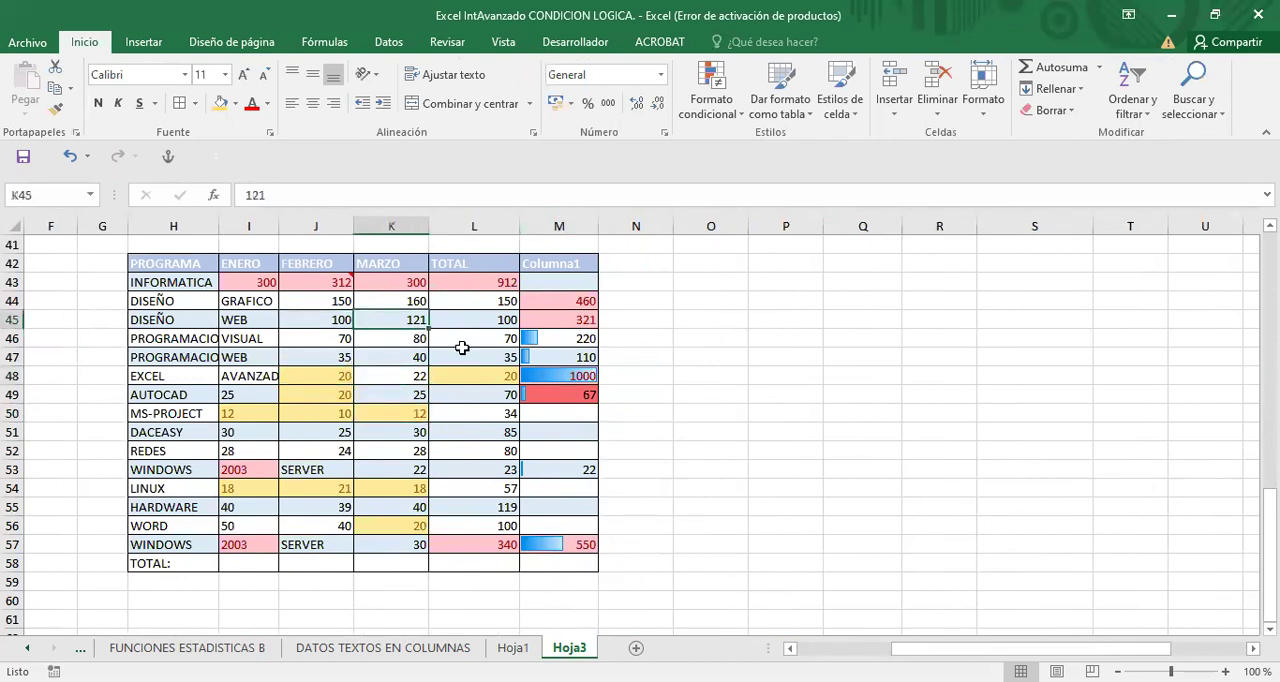
pyautogui.click(312, 352)
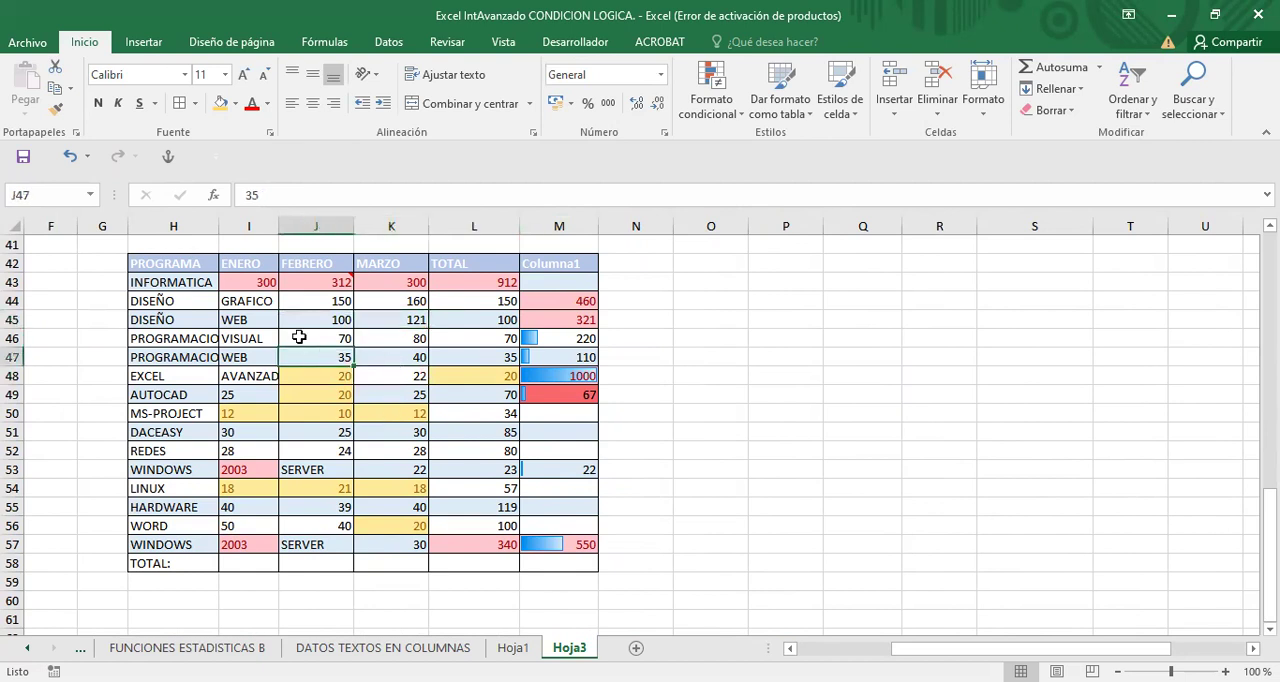
pyautogui.click(206, 375)
# - Compare the data copy at H42:M58 with the copies in rows 23 to 39
pyautogui.scroll(2, 335, 318)
pyautogui.scroll(-1, 343, 320)
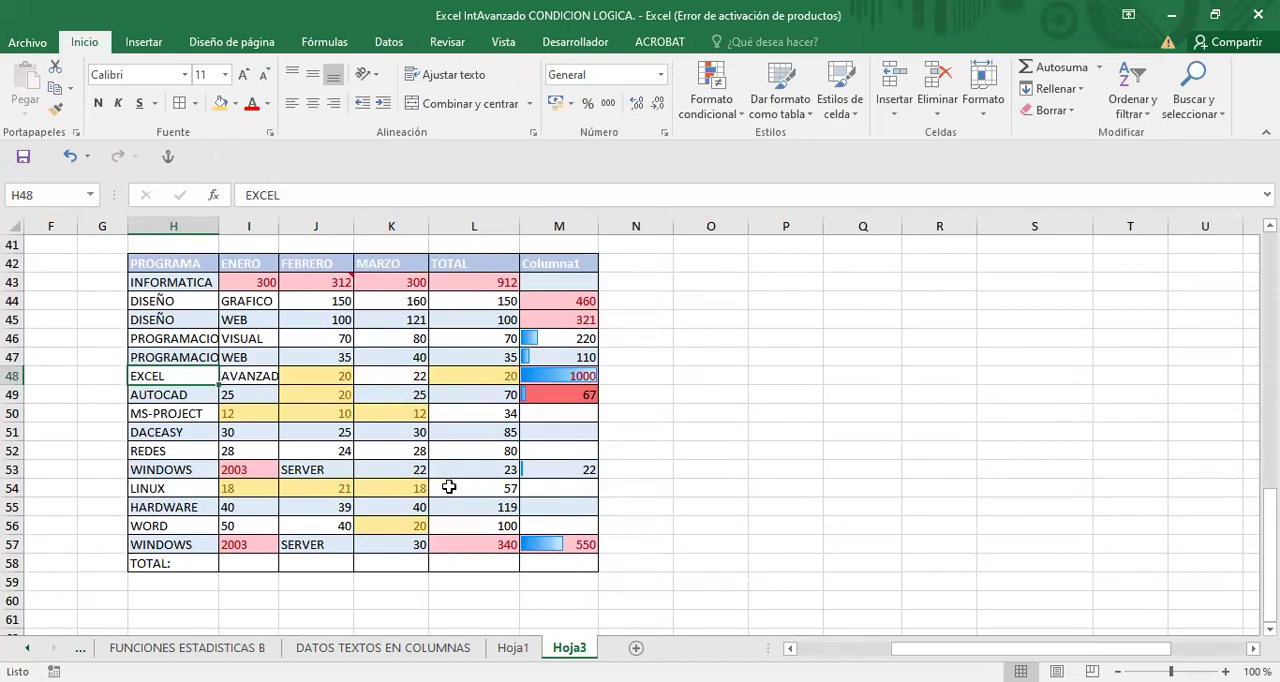
pyautogui.scroll(9, 449, 487)
pyautogui.scroll(-3, 449, 487)
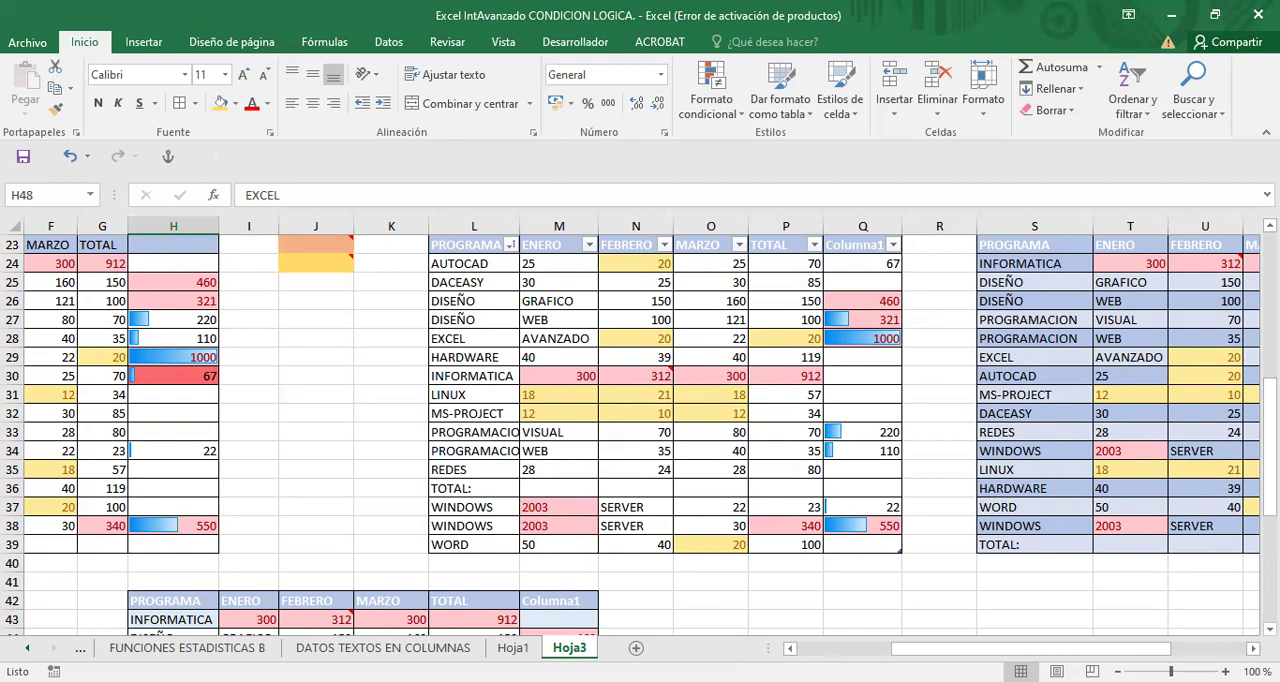
pyautogui.scroll(-4, 577, 469)
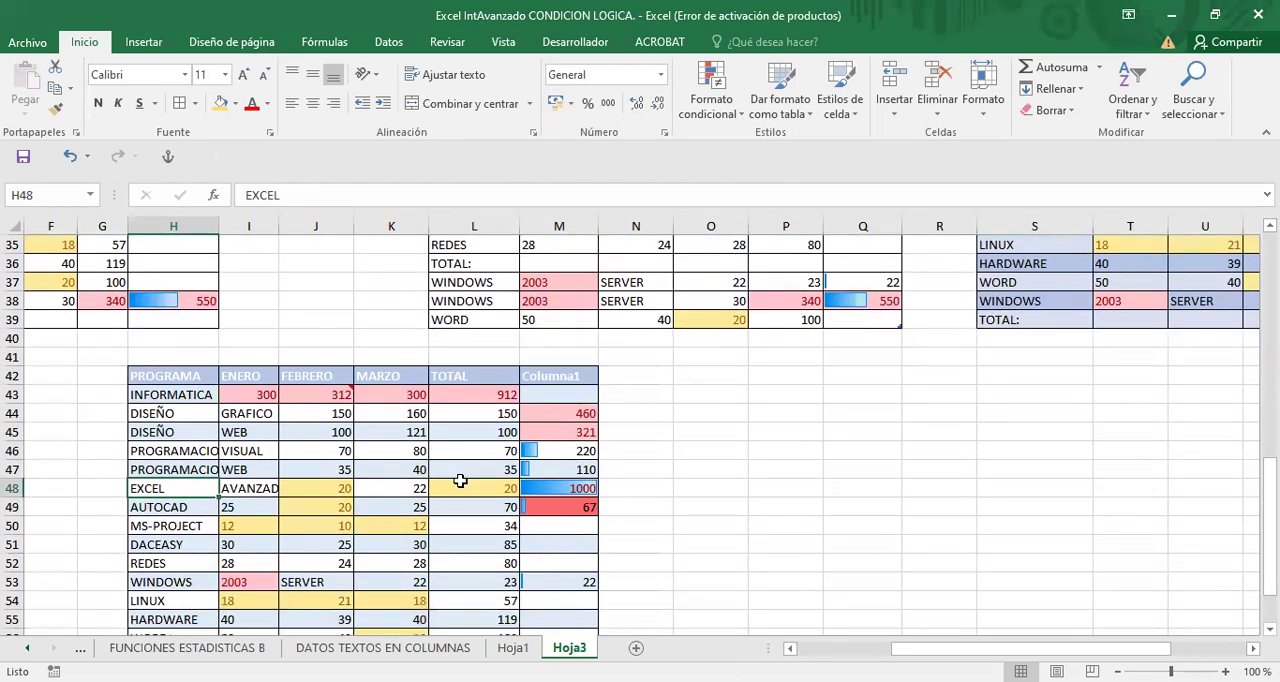
pyautogui.scroll(-2, 443, 483)
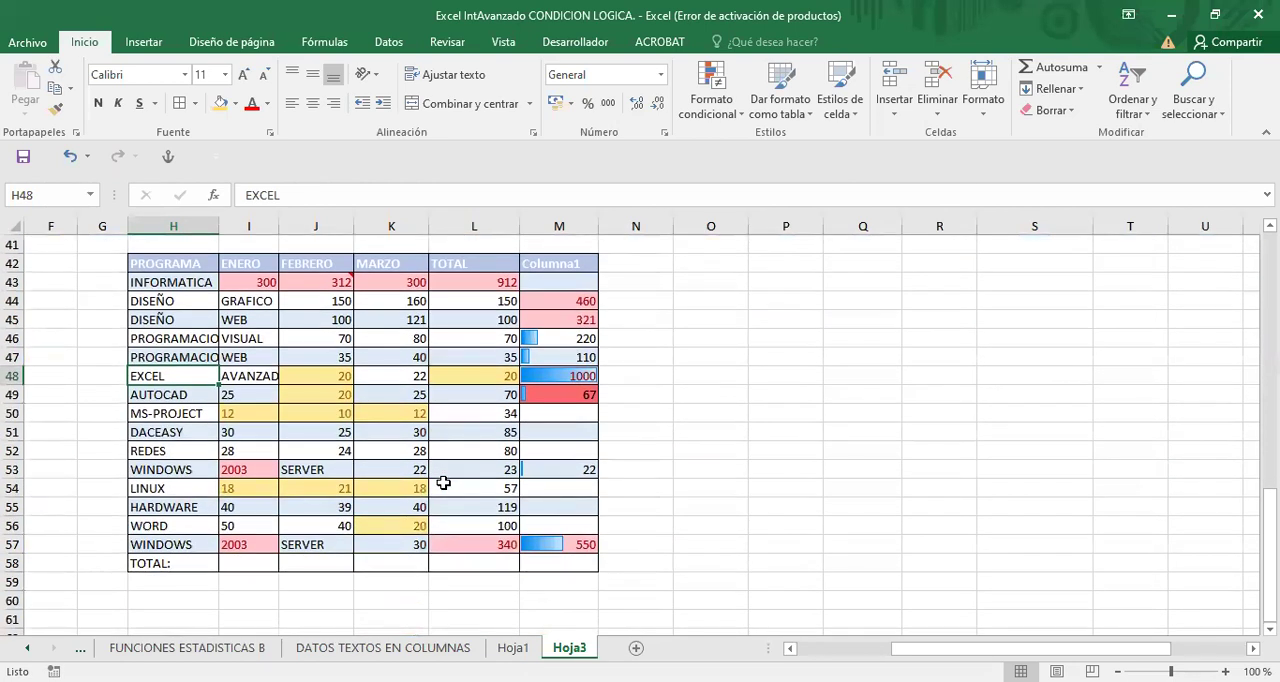
pyautogui.scroll(1, 443, 483)
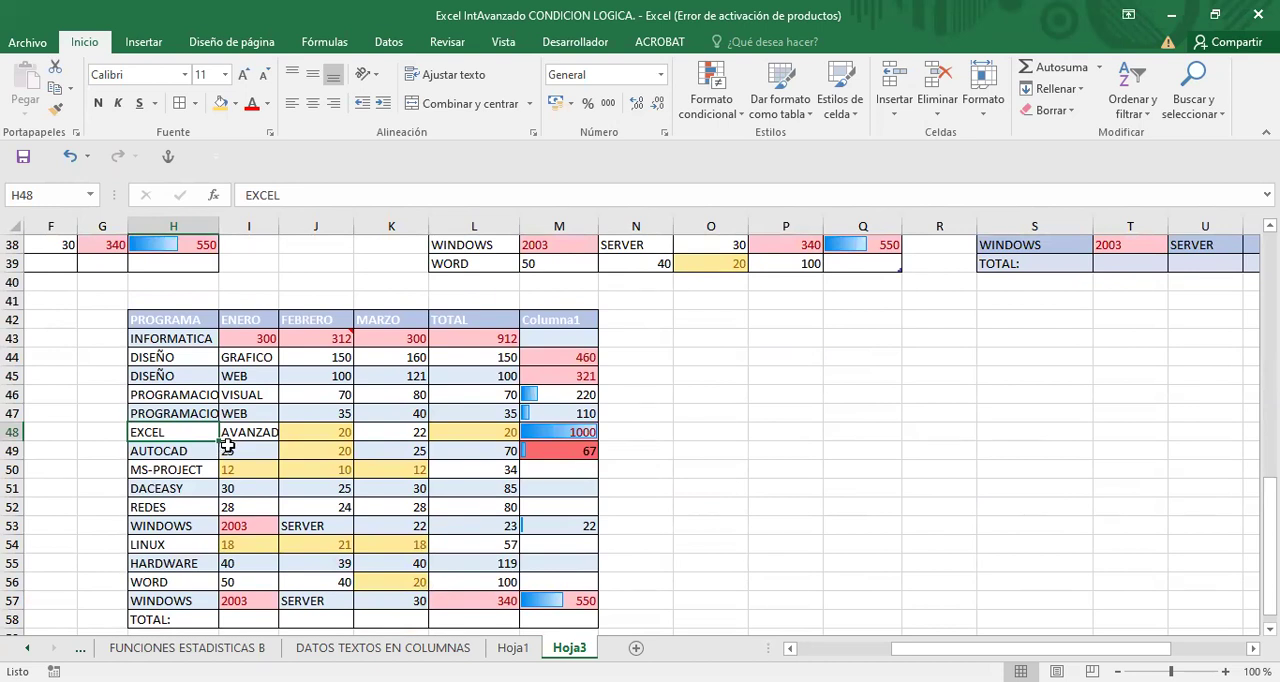
pyautogui.scroll(8, 343, 417)
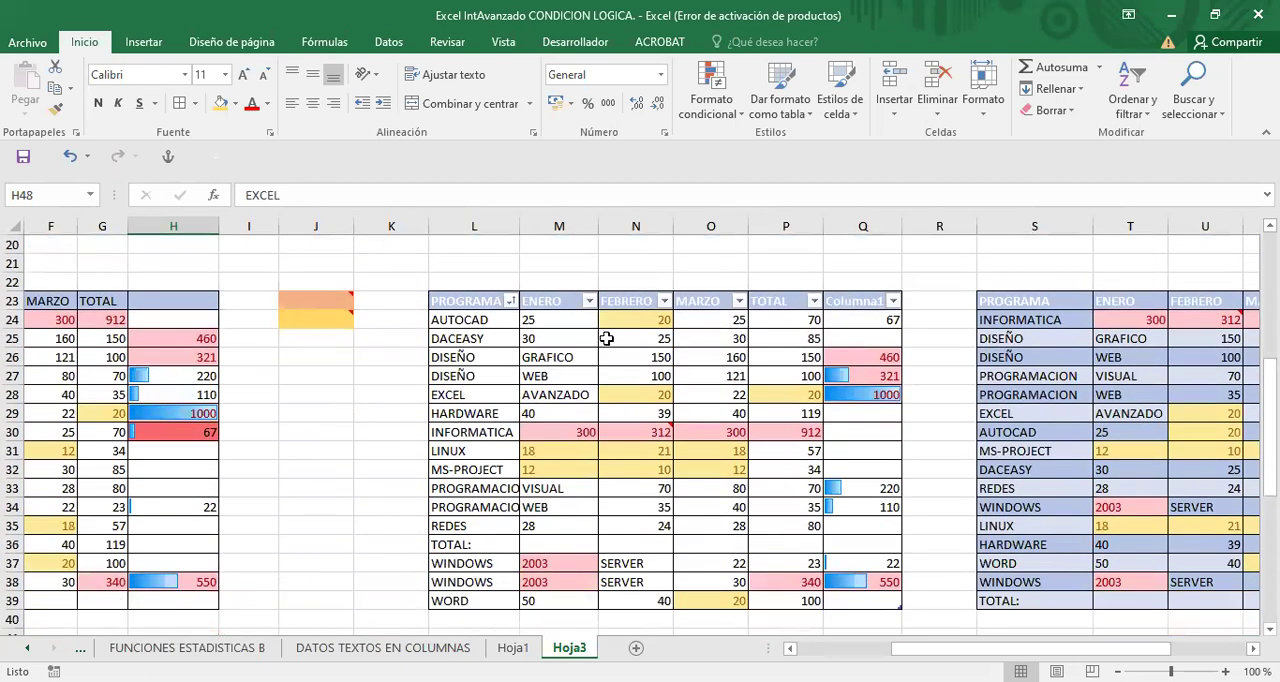
# - Convert the table at L23:Q39 into a normal range and confirm the conversion
pyautogui.click(680, 424)
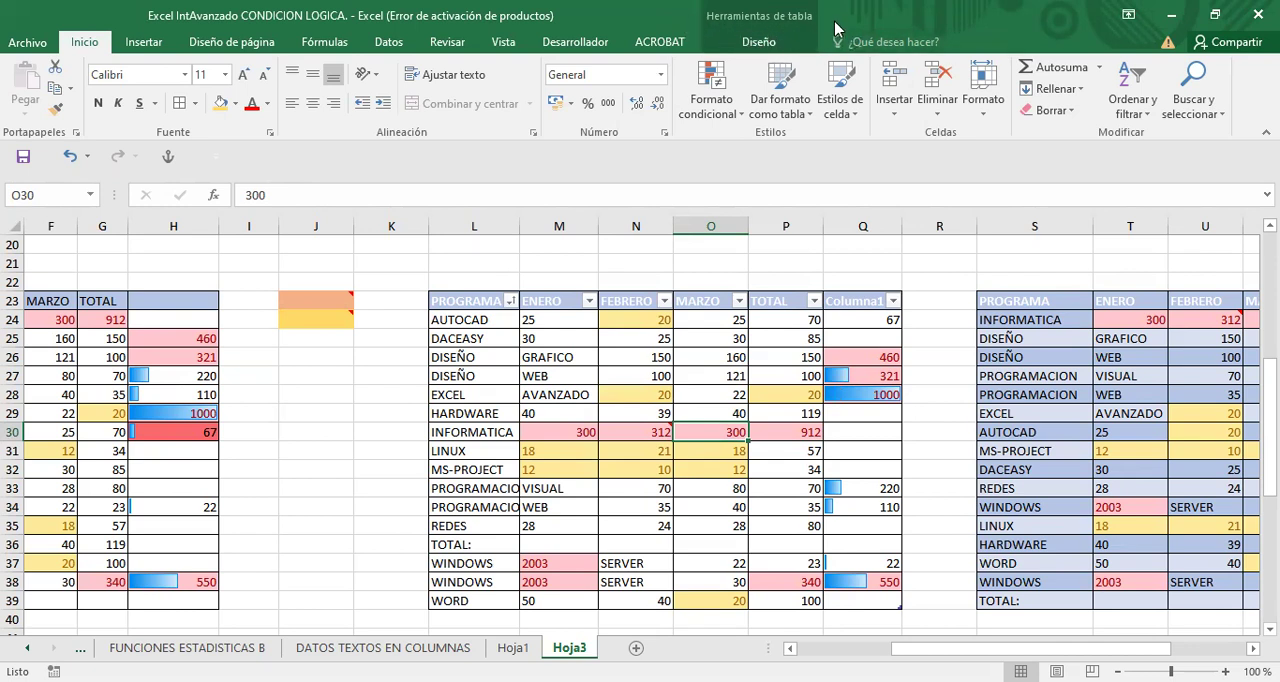
pyautogui.click(757, 45)
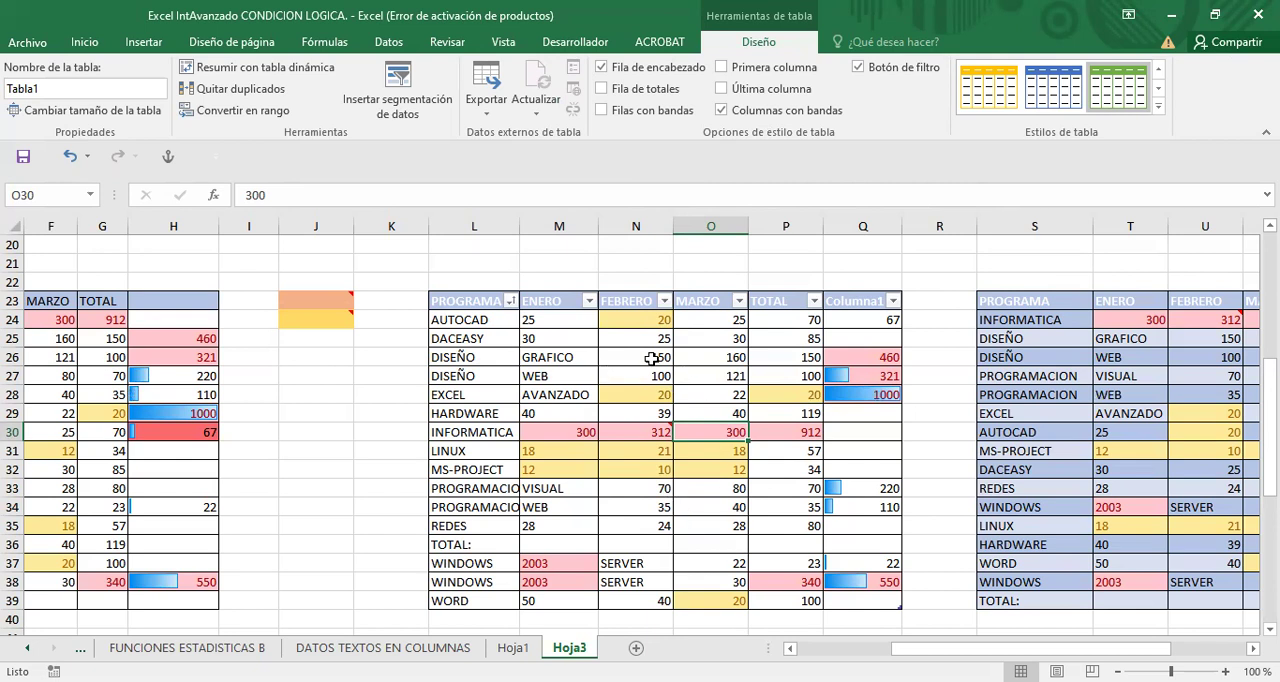
pyautogui.click(652, 410)
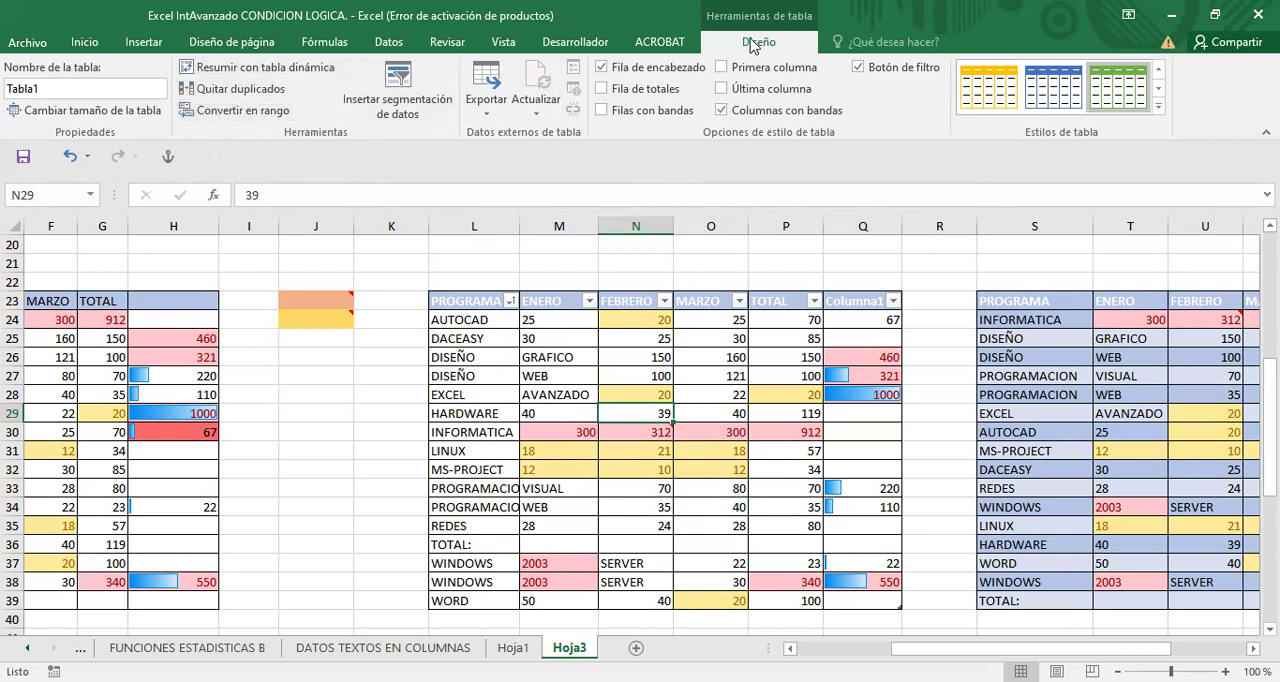
pyautogui.click(268, 113)
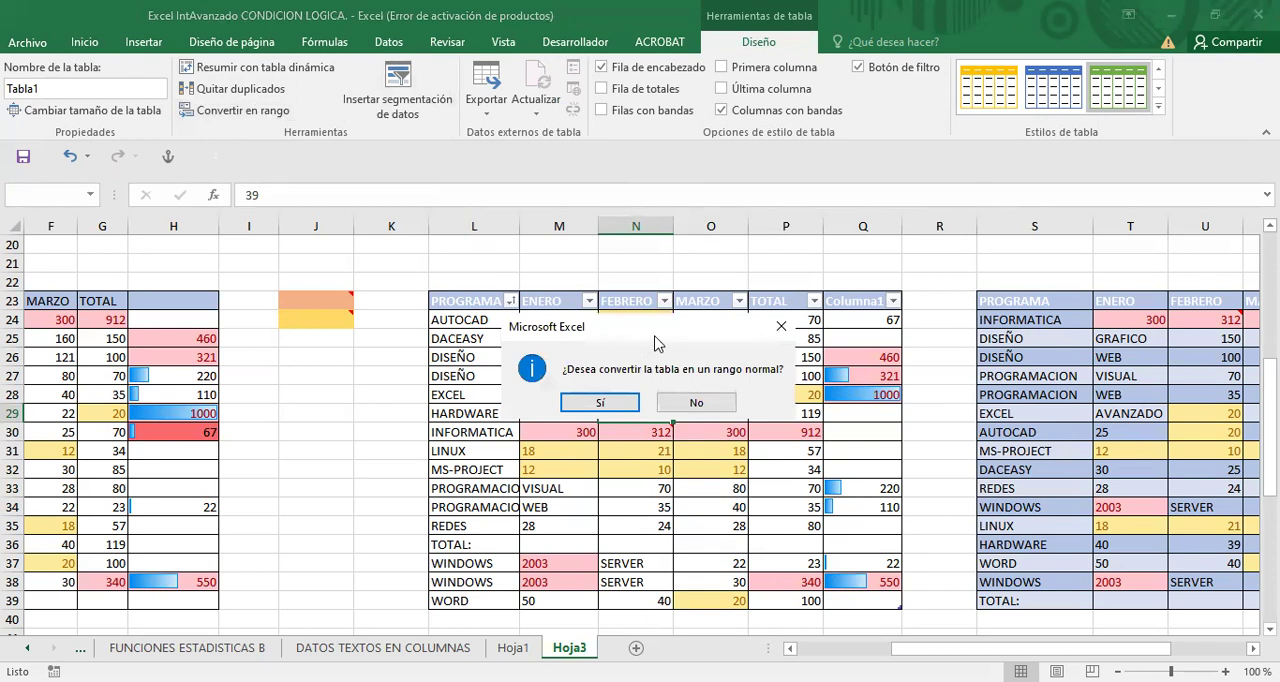
pyautogui.moveTo(655, 336); pyautogui.dragTo(817, 310)
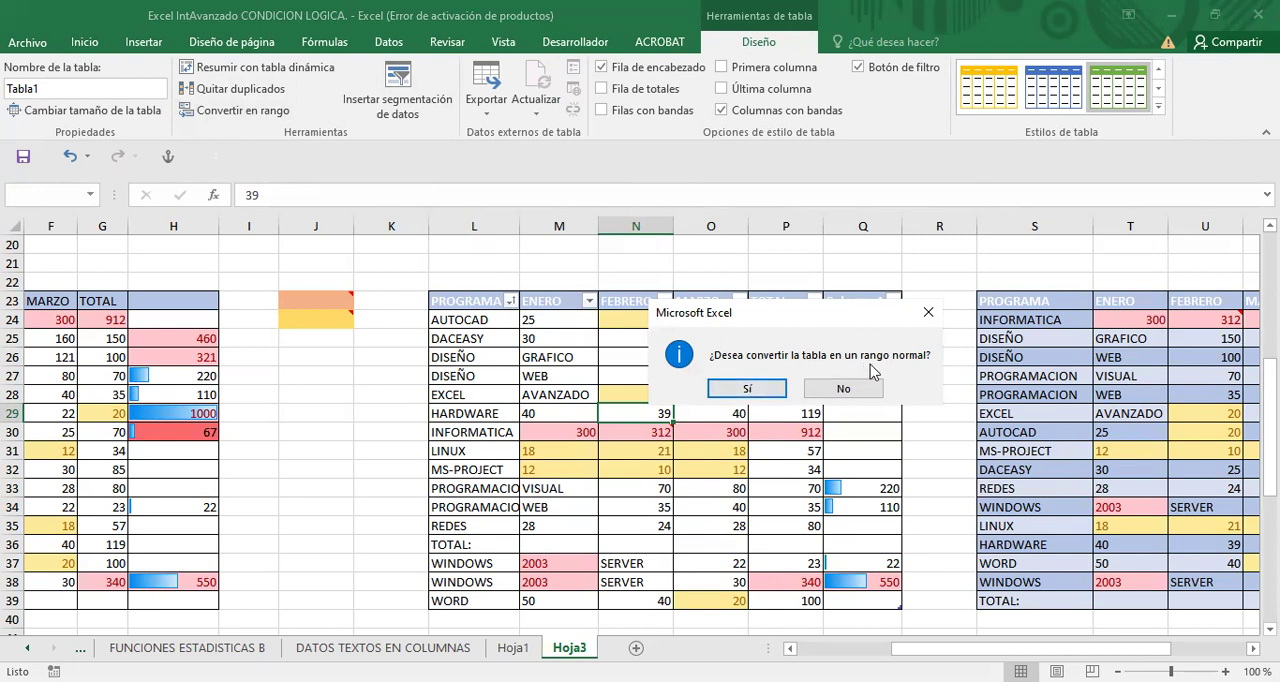
pyautogui.click(743, 386)
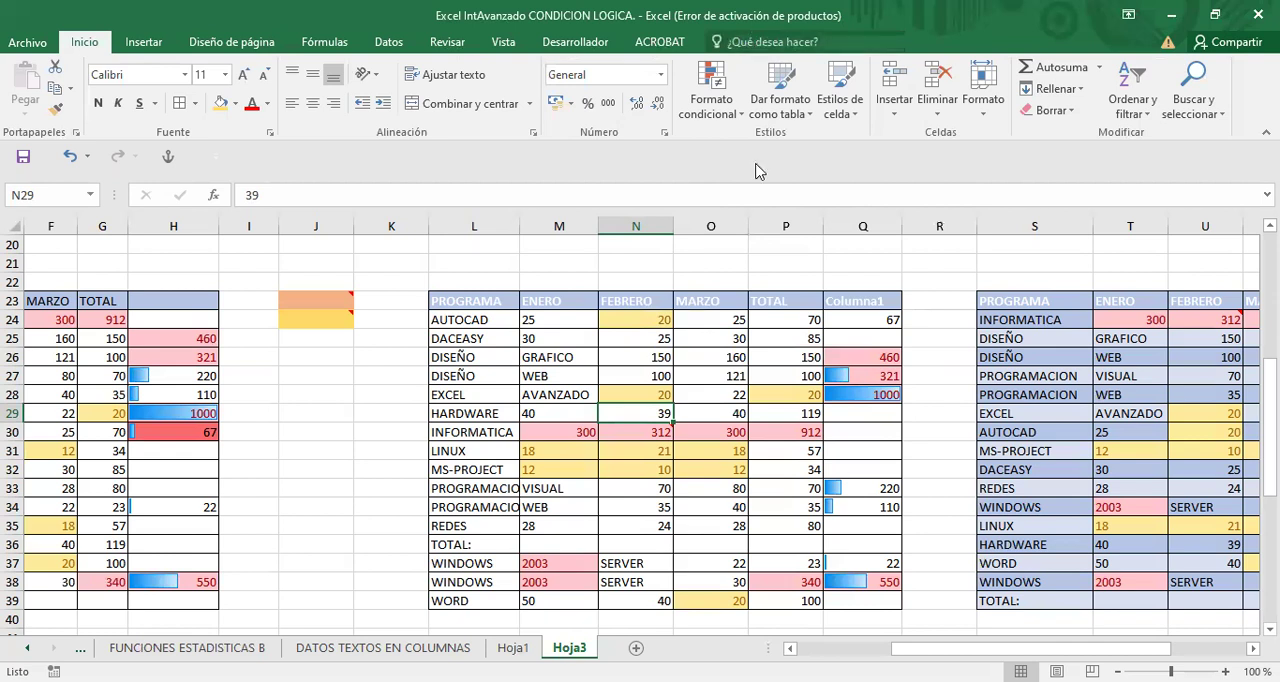
# - Check cells in the L23:Q39 range, the original data and the S23:X39 copy to see which ones still offer table tools
pyautogui.click(655, 437)
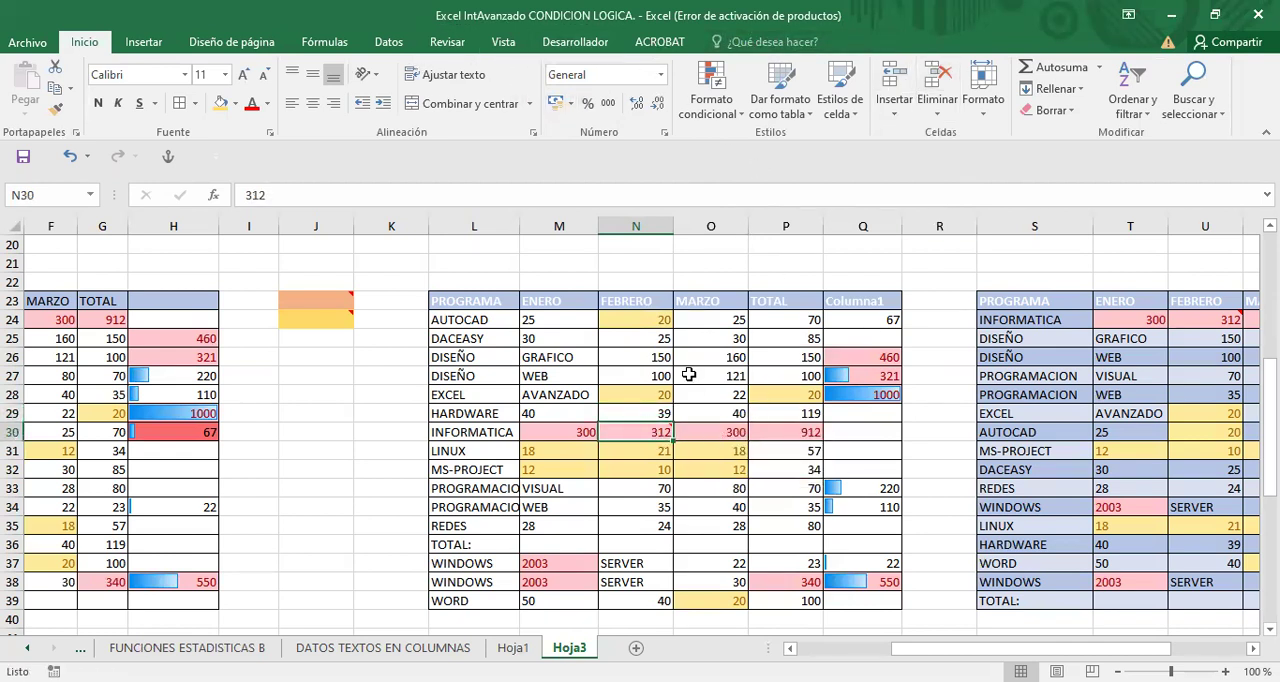
pyautogui.click(688, 376)
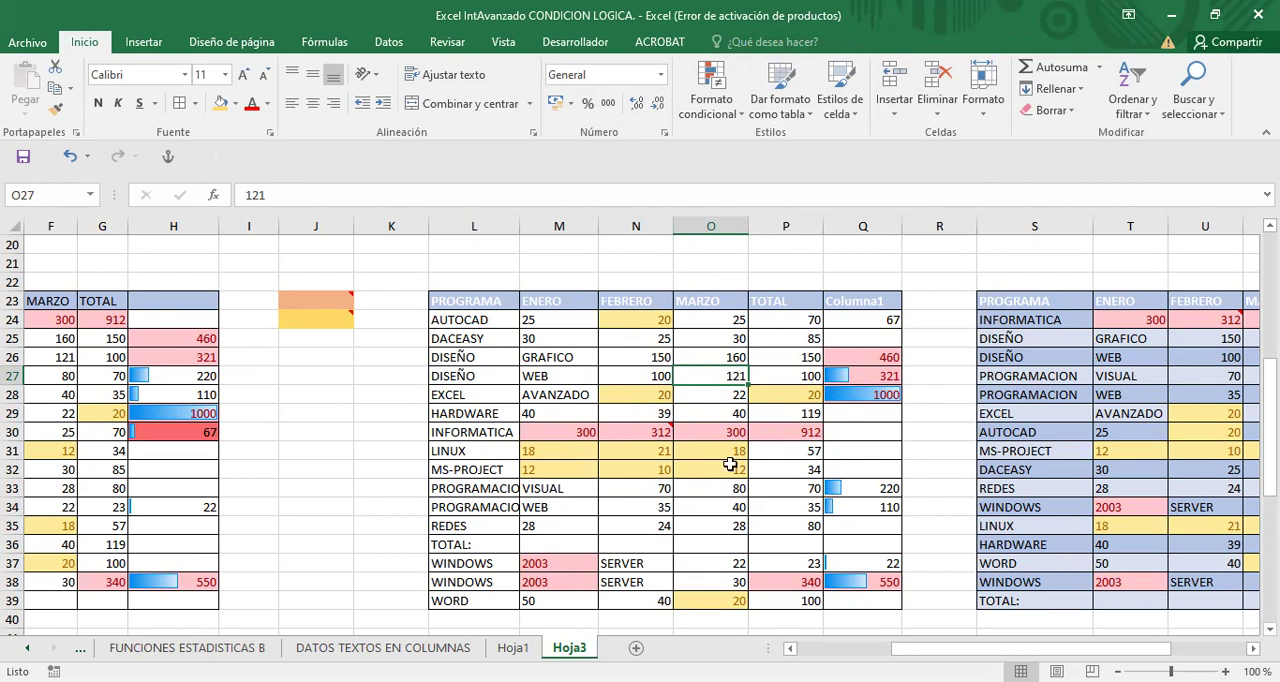
pyautogui.click(101, 371)
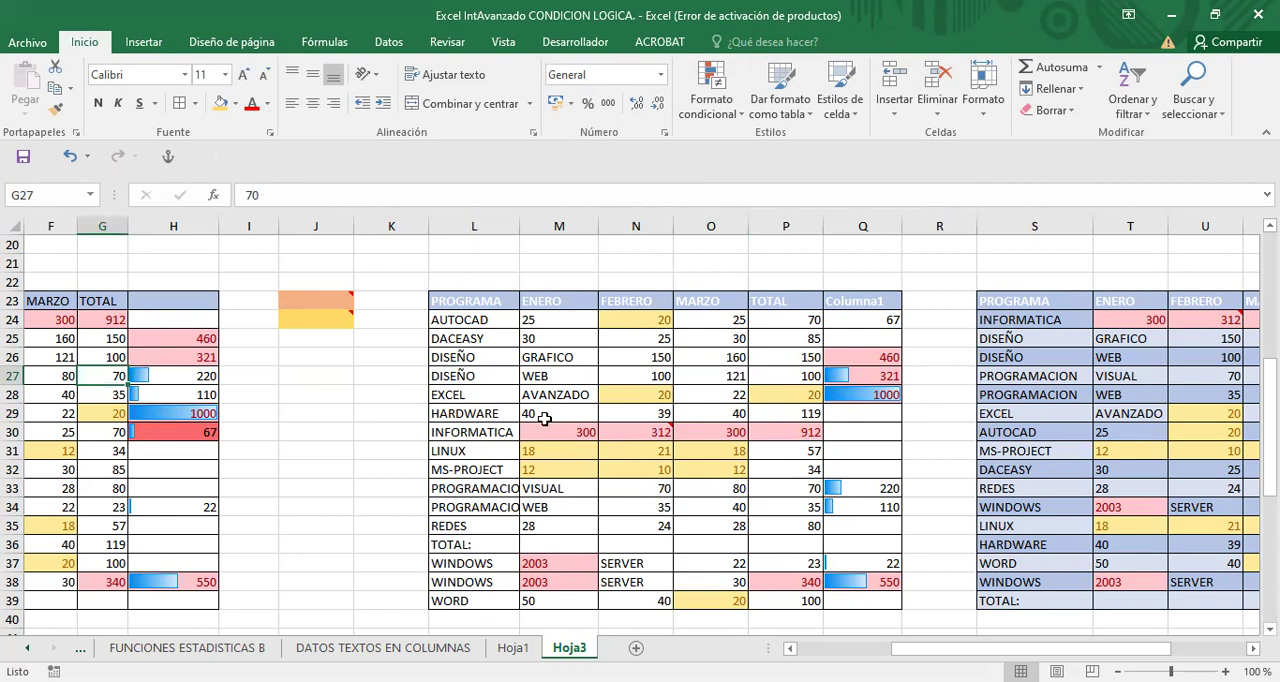
pyautogui.click(1160, 412)
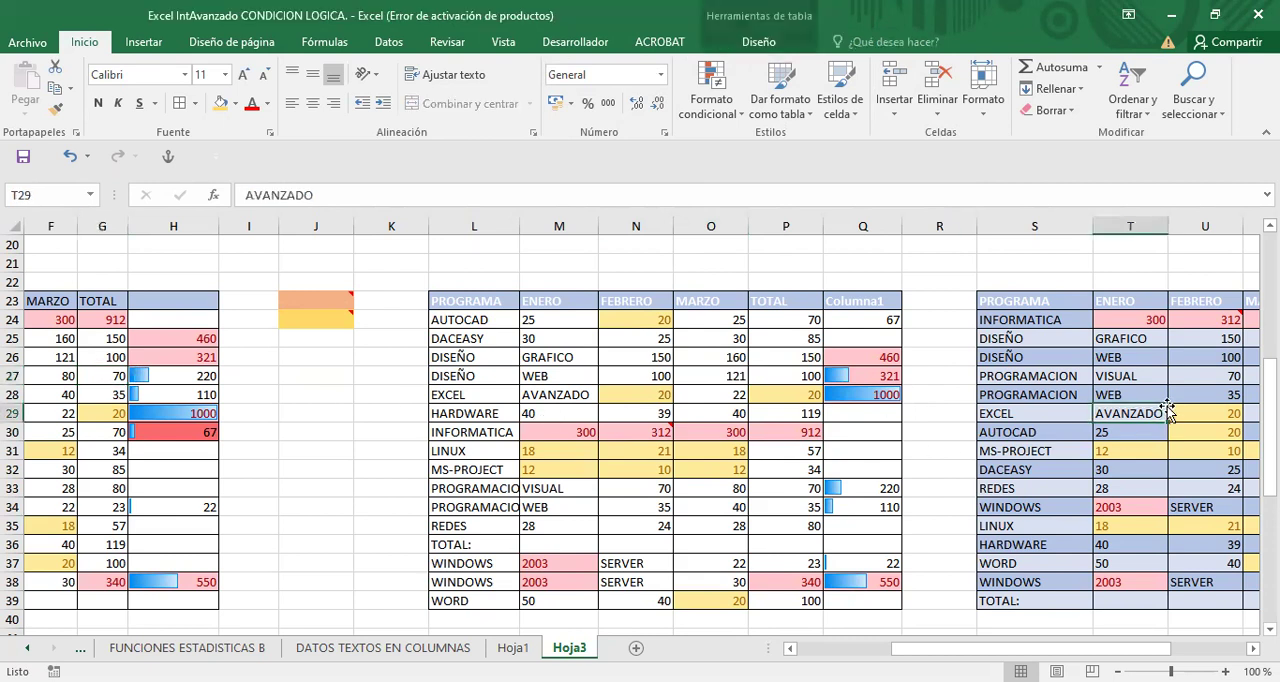
pyautogui.hscroll(3, 640, 430)
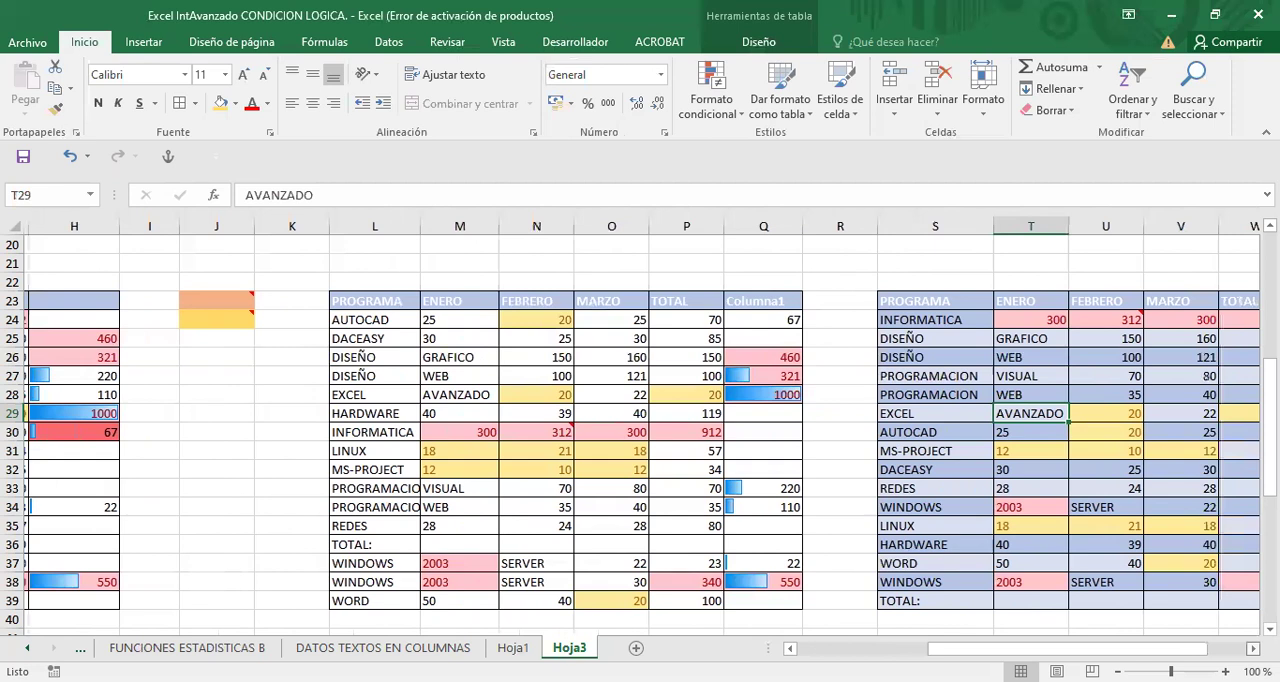
# - Review the table design options for the S23:X39 table and compare it with the plain range at L23:Q39
pyautogui.hscroll(1, 870, 430)
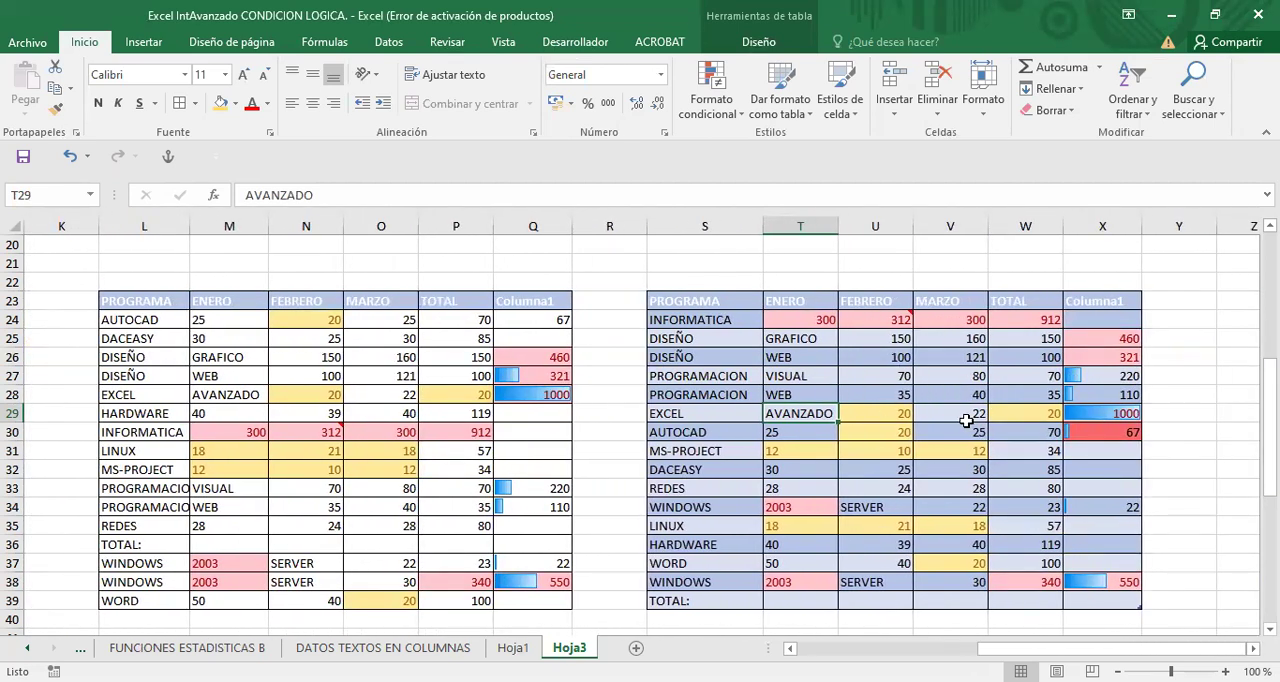
pyautogui.click(880, 379)
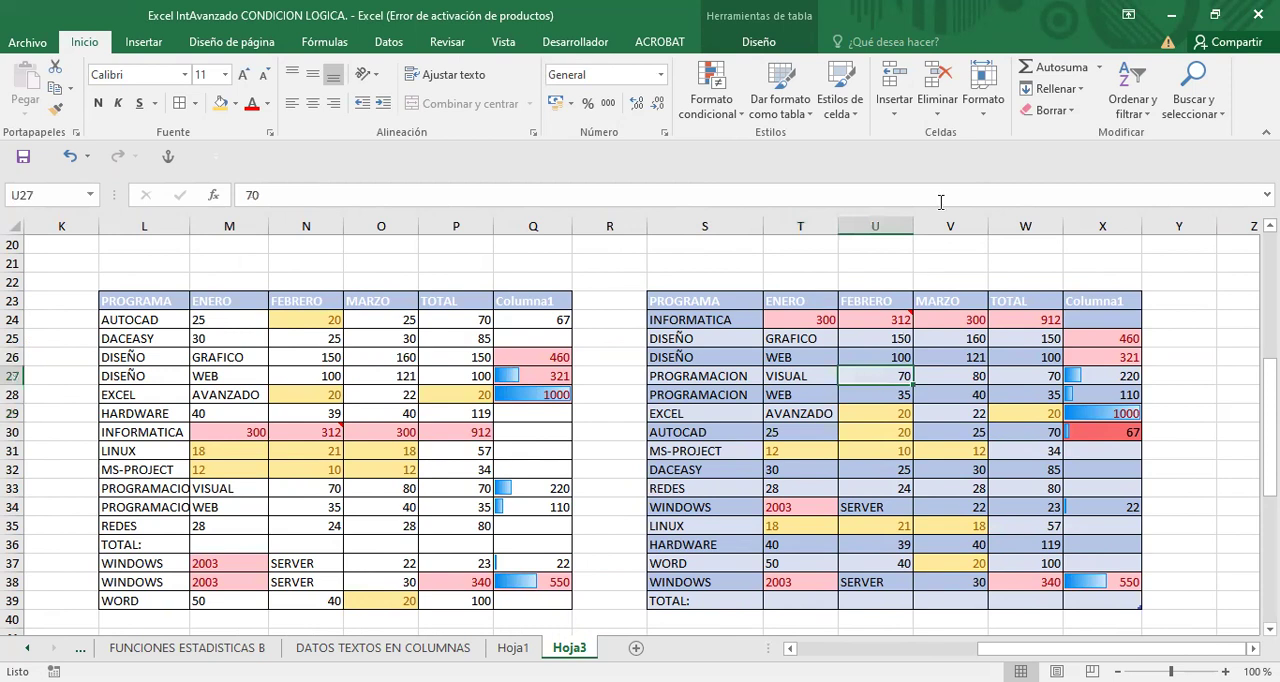
pyautogui.click(756, 47)
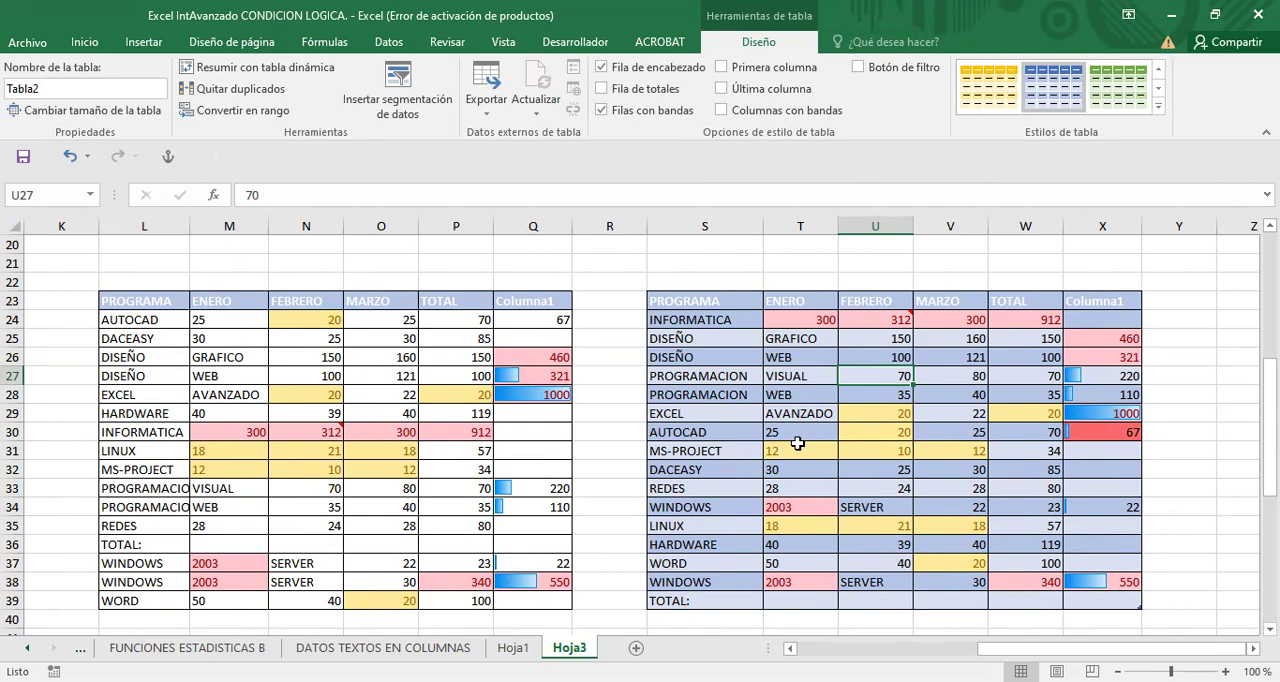
pyautogui.scroll(-4, 797, 443)
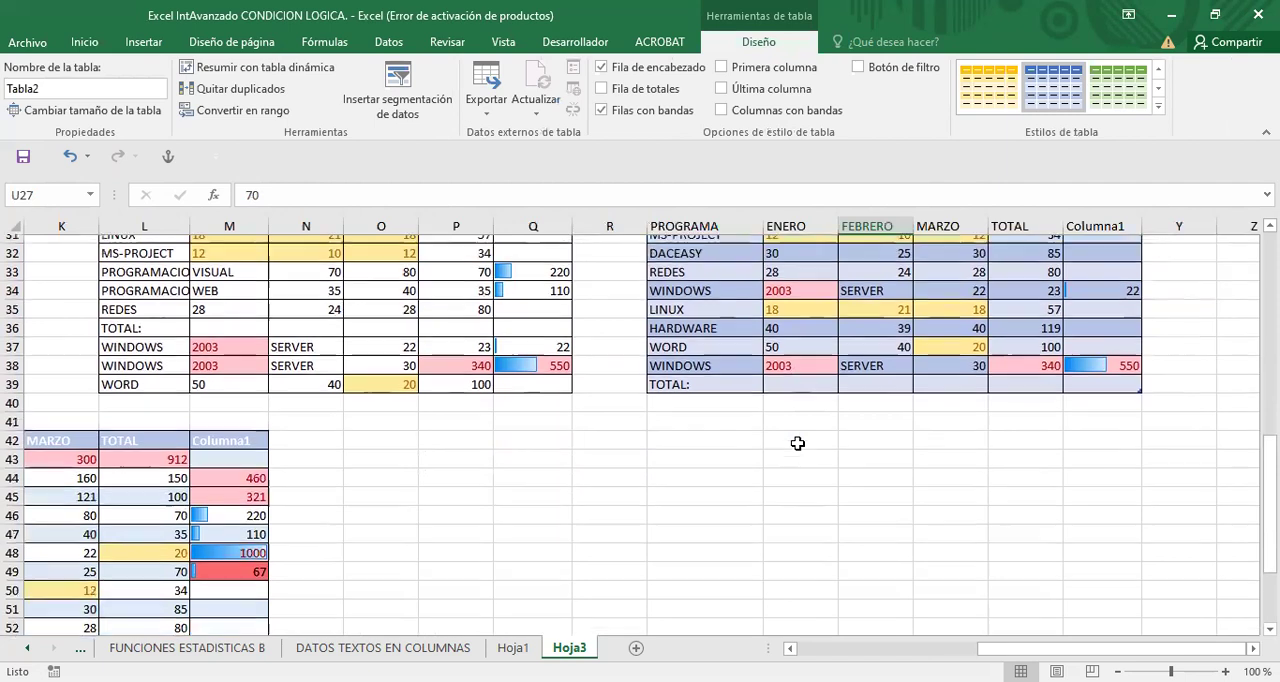
pyautogui.scroll(5, 797, 443)
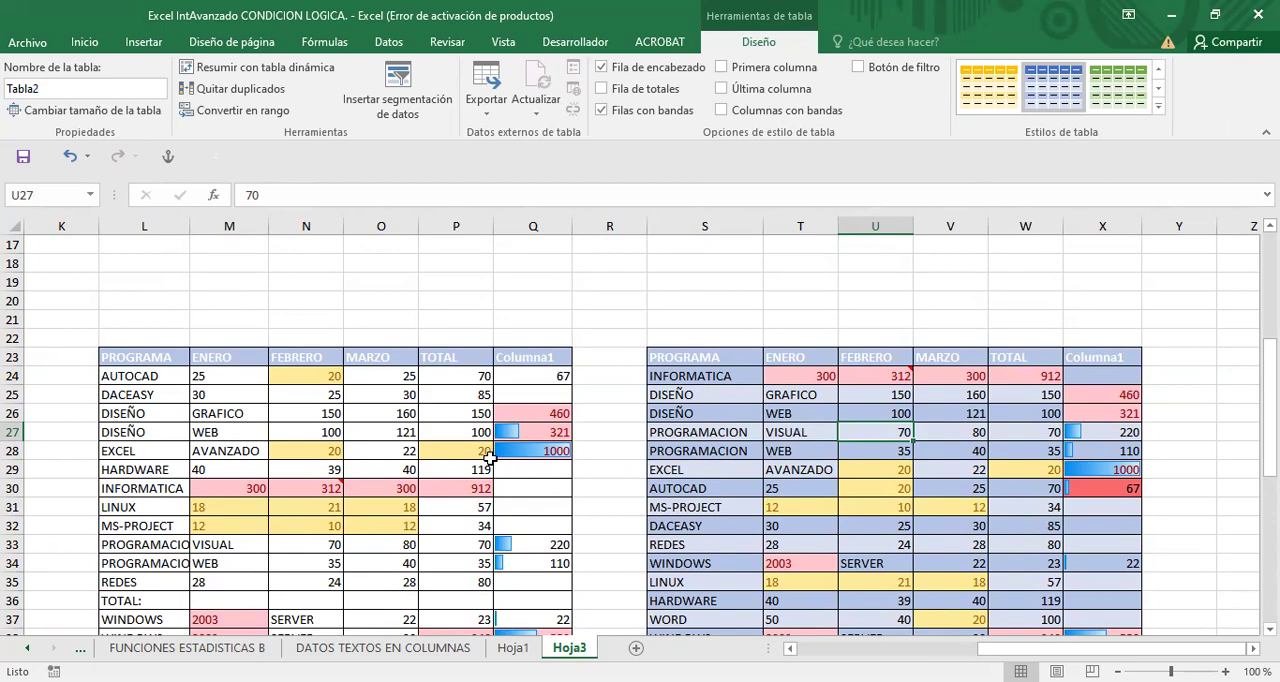
pyautogui.scroll(-2, 500, 450)
pyautogui.scroll(-2, 507, 451)
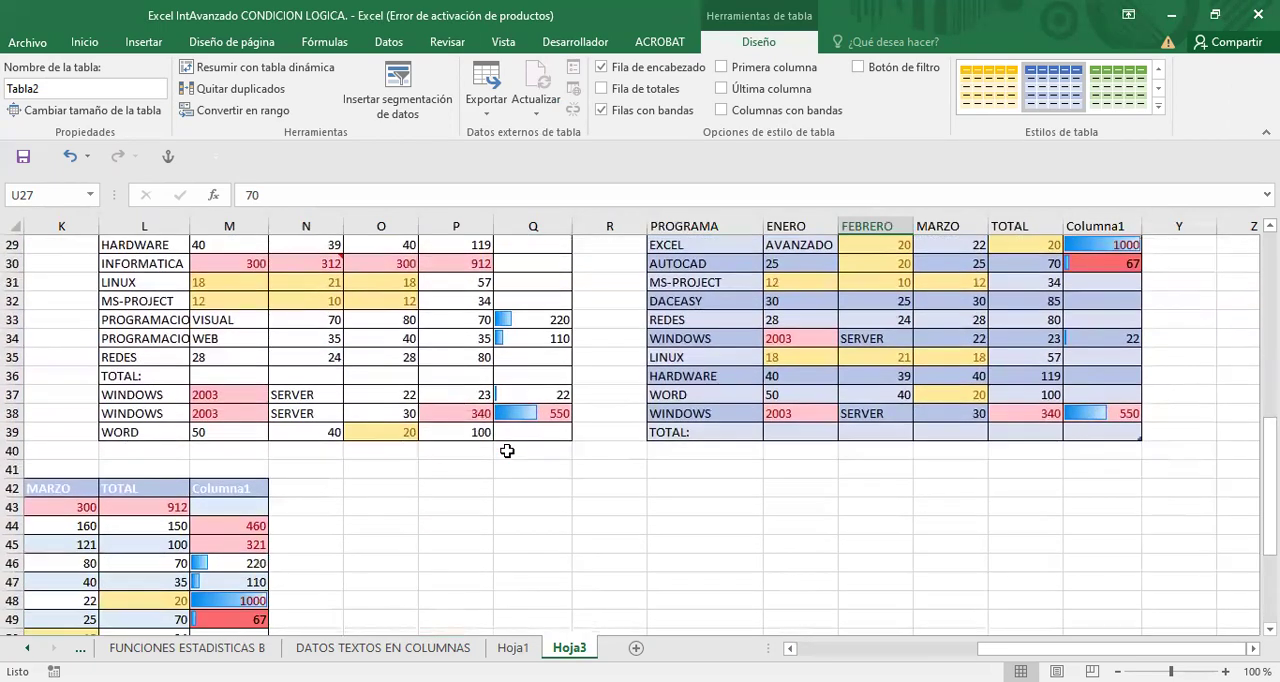
pyautogui.scroll(3, 507, 451)
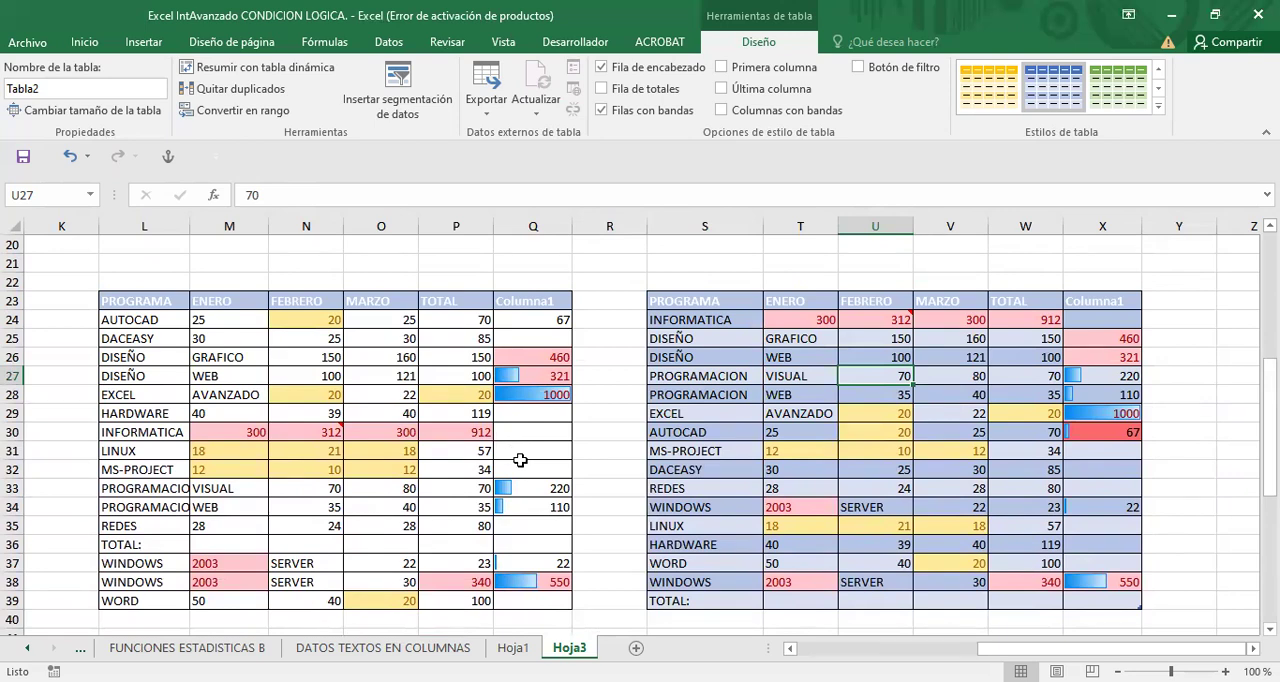
pyautogui.scroll(-1, 520, 459)
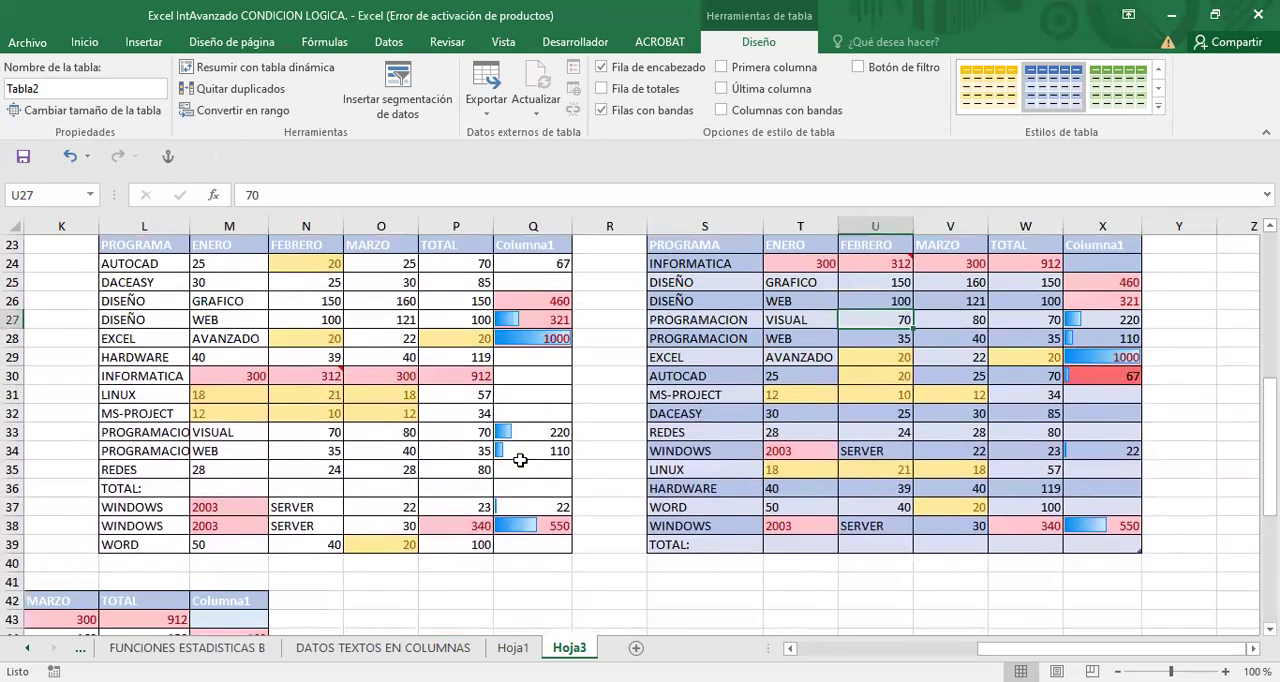
pyautogui.scroll(1, 520, 459)
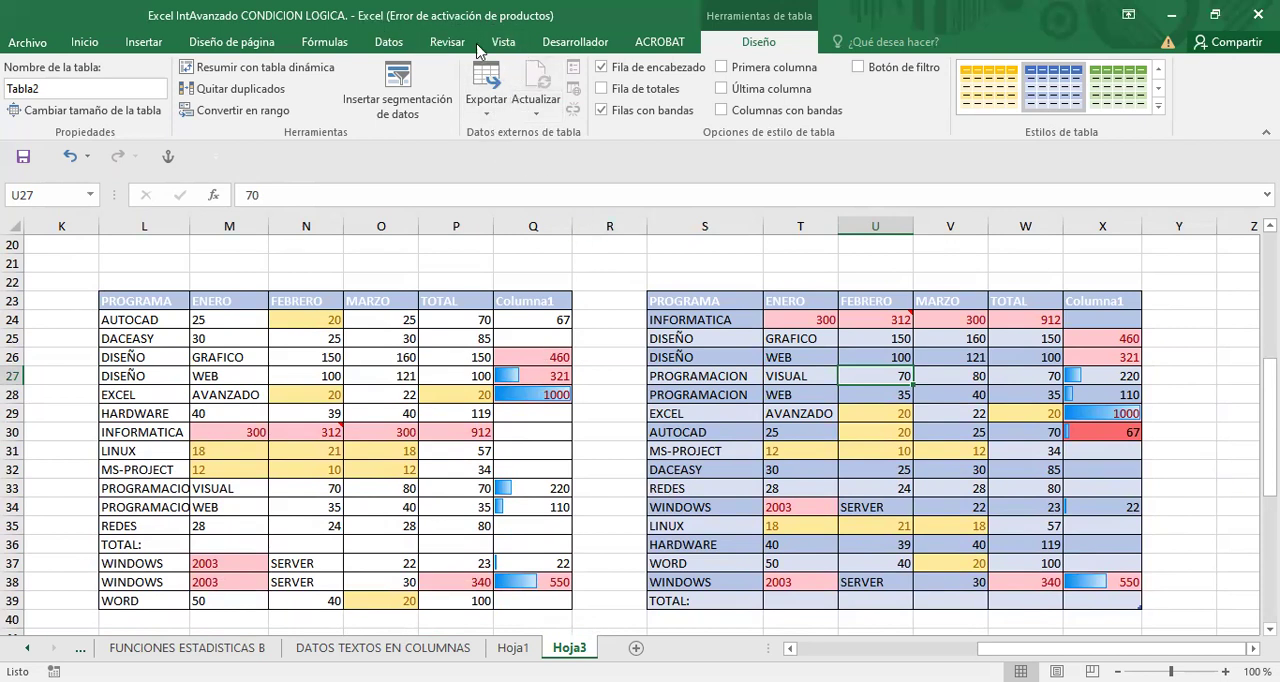
# - Turn on Filter for the header row of the plain range at L23:Q39
pyautogui.click(86, 42)
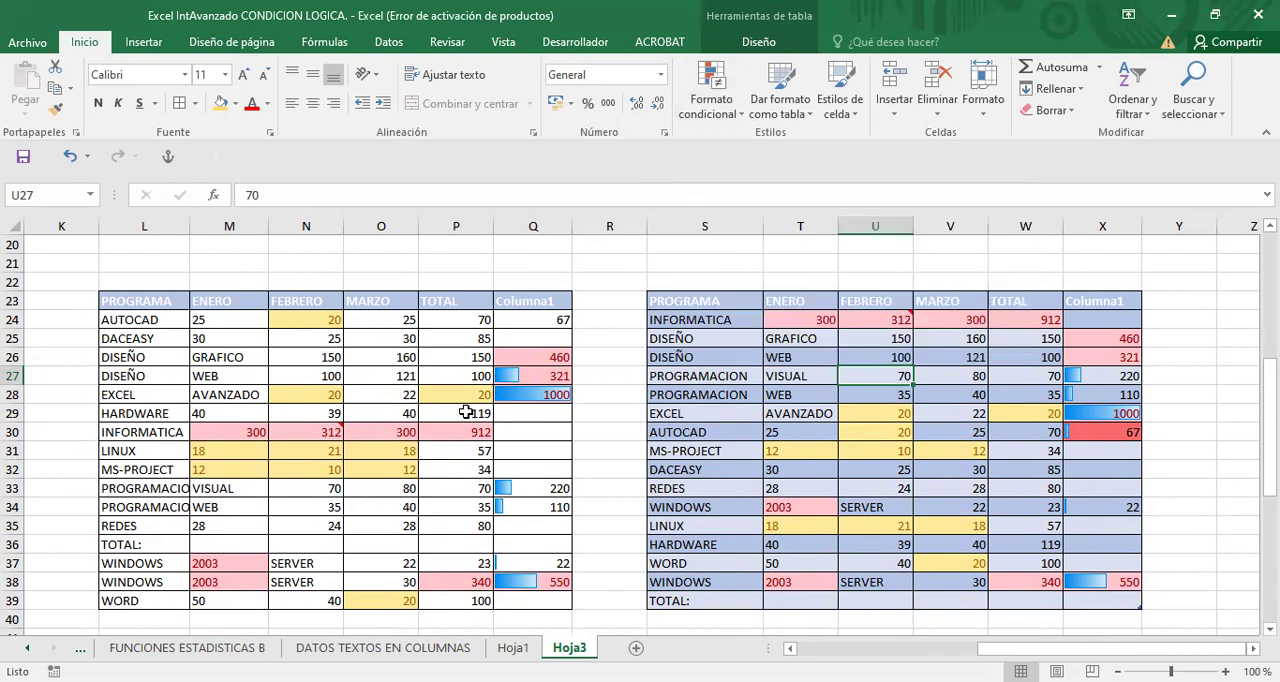
pyautogui.scroll(-1, 466, 412)
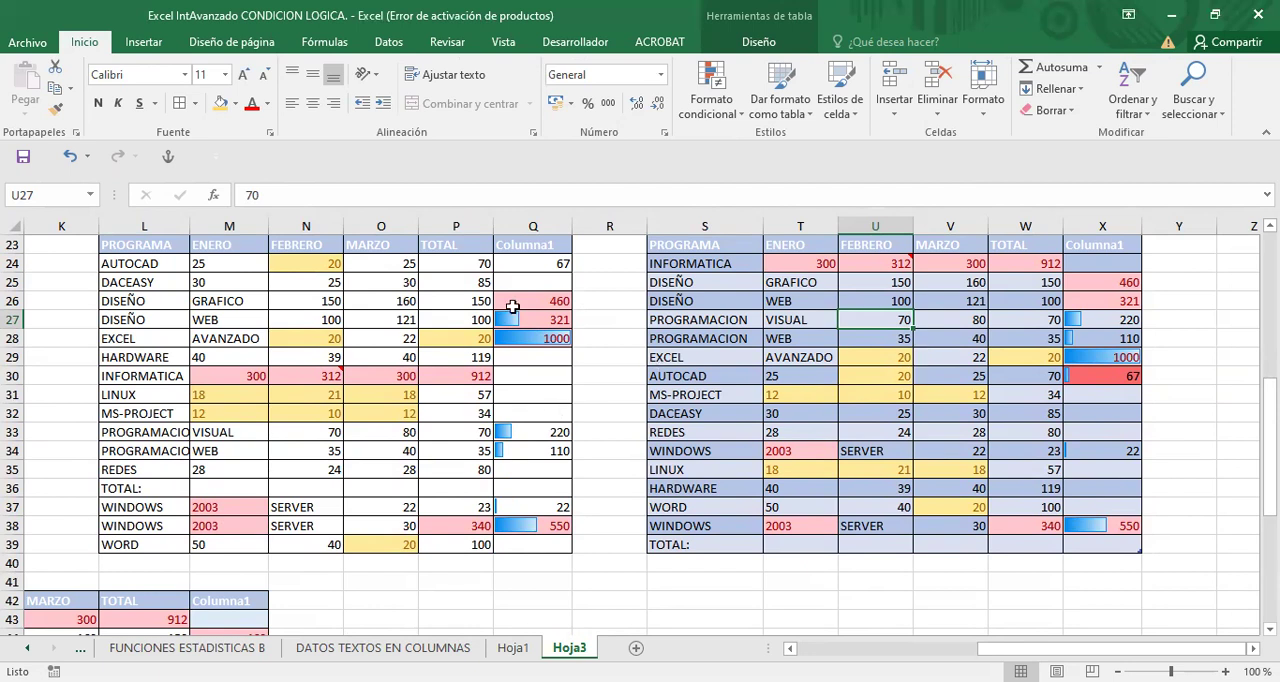
pyautogui.scroll(1, 849, 346)
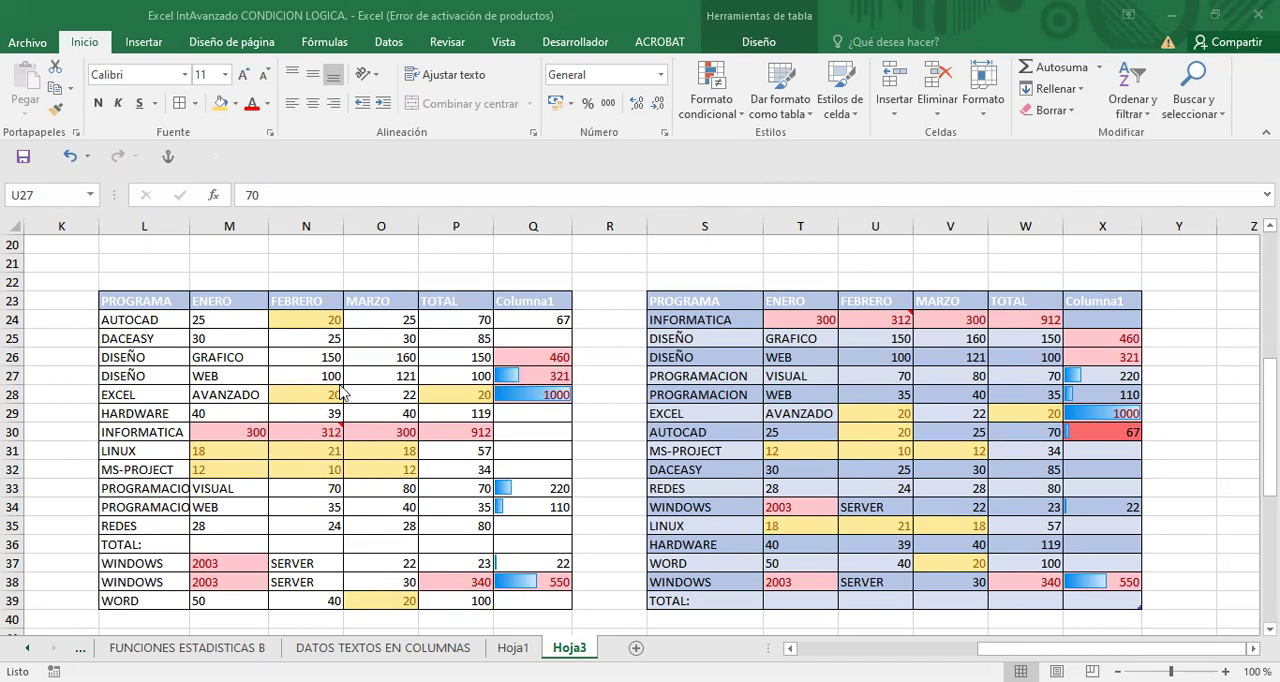
pyautogui.scroll(-1, 323, 400)
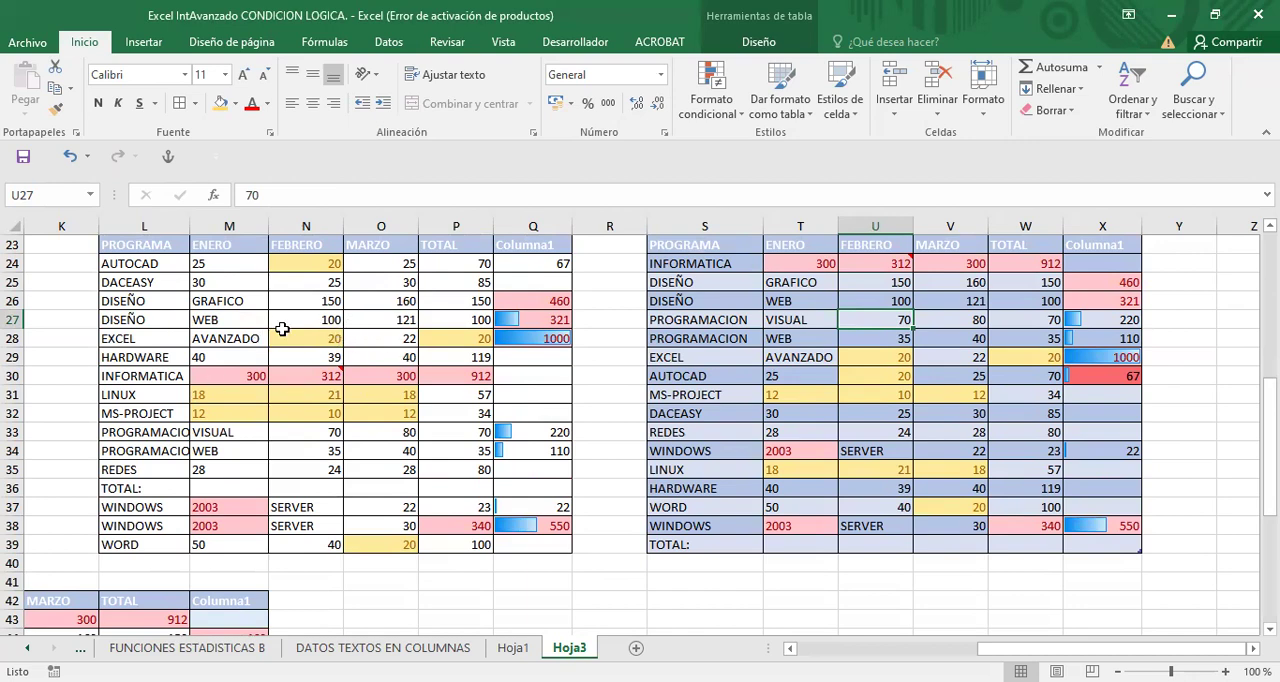
pyautogui.scroll(1, 283, 329)
pyautogui.scroll(-1, 283, 329)
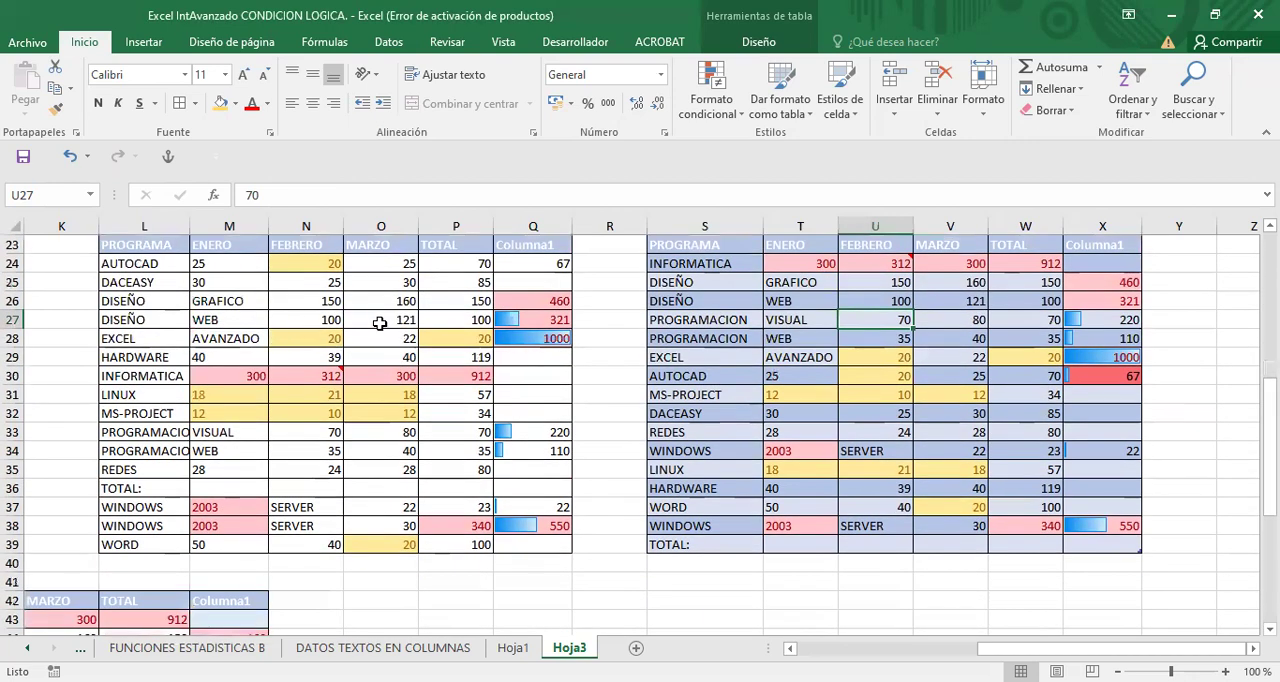
pyautogui.click(304, 334)
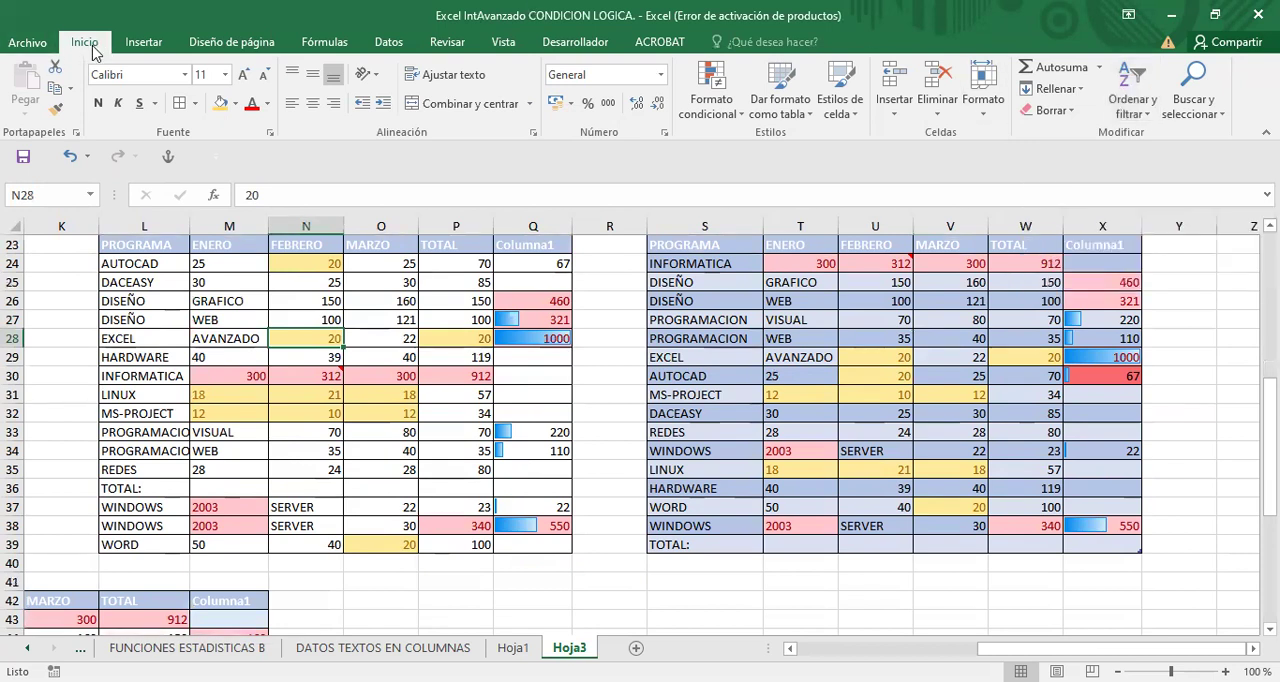
pyautogui.click(1148, 112)
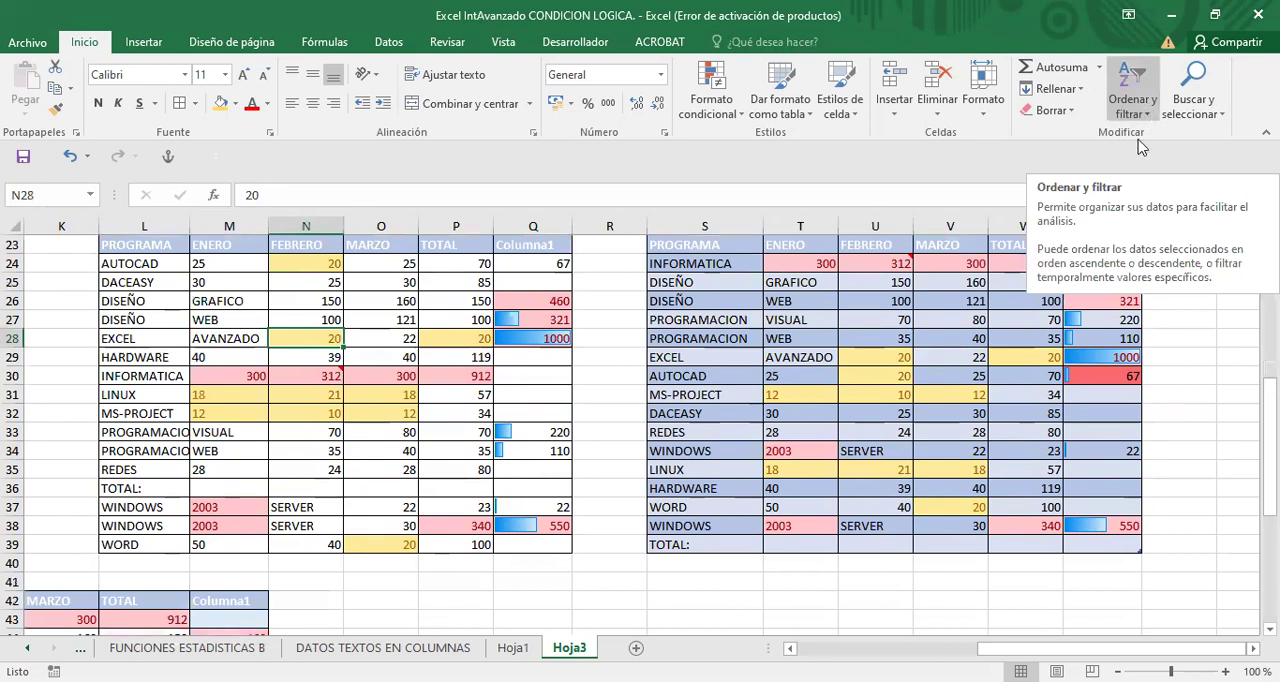
pyautogui.click(1140, 203)
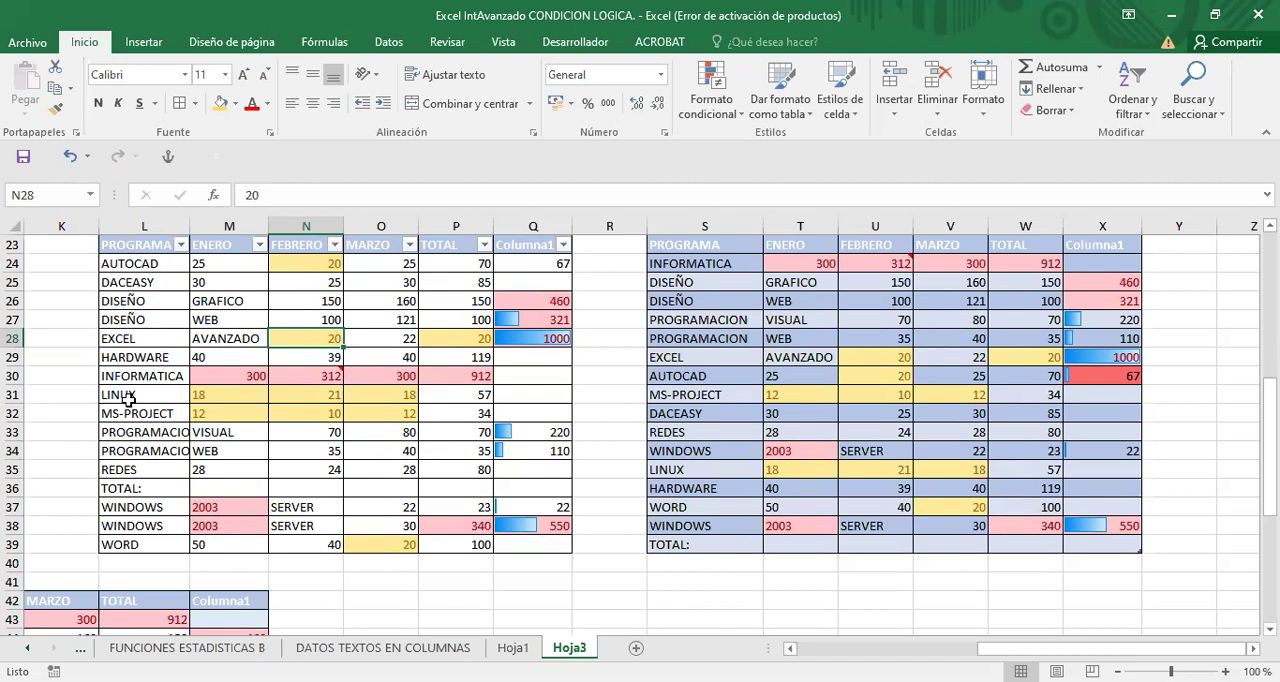
# - Sort the L23:Q39 range by PROGRAMA from Z to A and back again from A to Z
pyautogui.moveTo(127, 470); pyautogui.dragTo(126, 481)
pyautogui.click(130, 340)
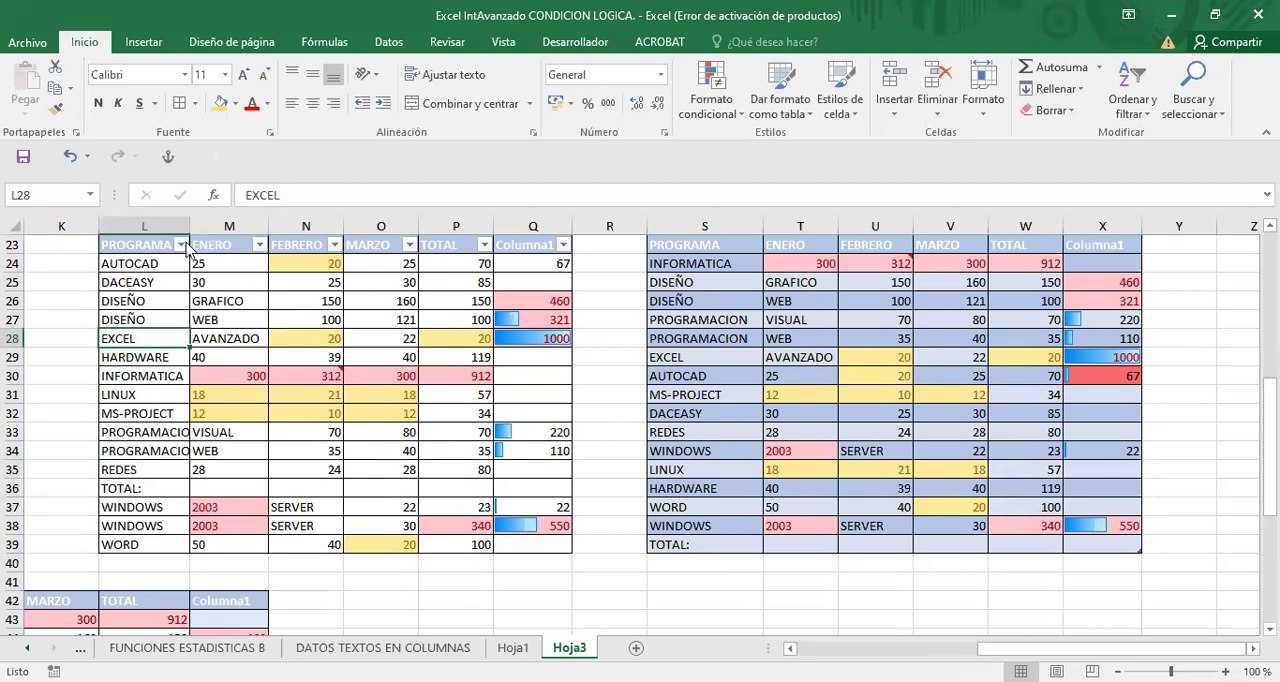
pyautogui.click(182, 246)
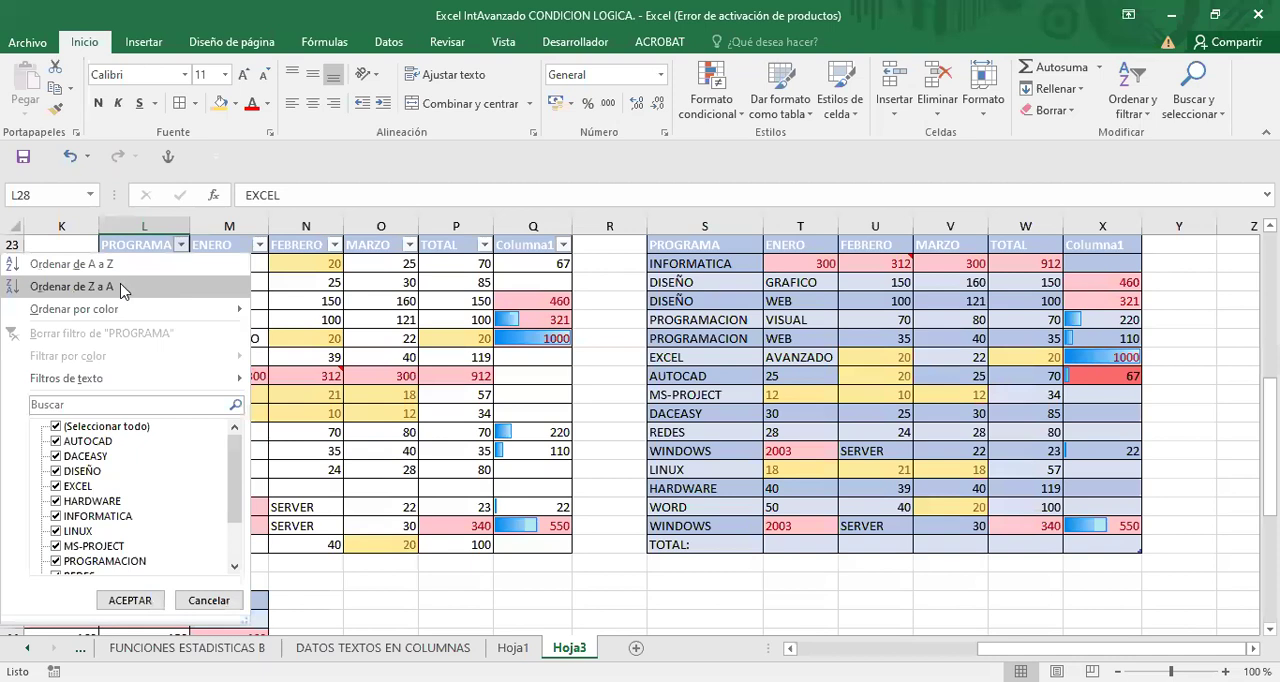
pyautogui.click(58, 287)
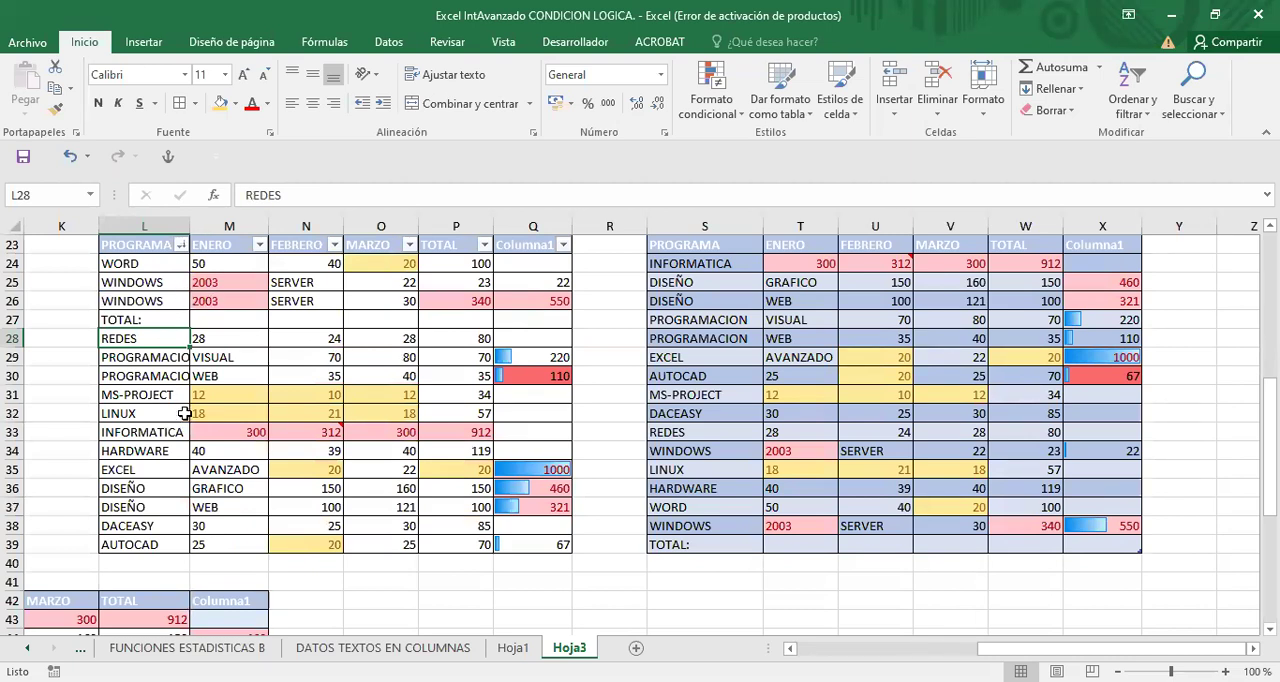
pyautogui.click(181, 246)
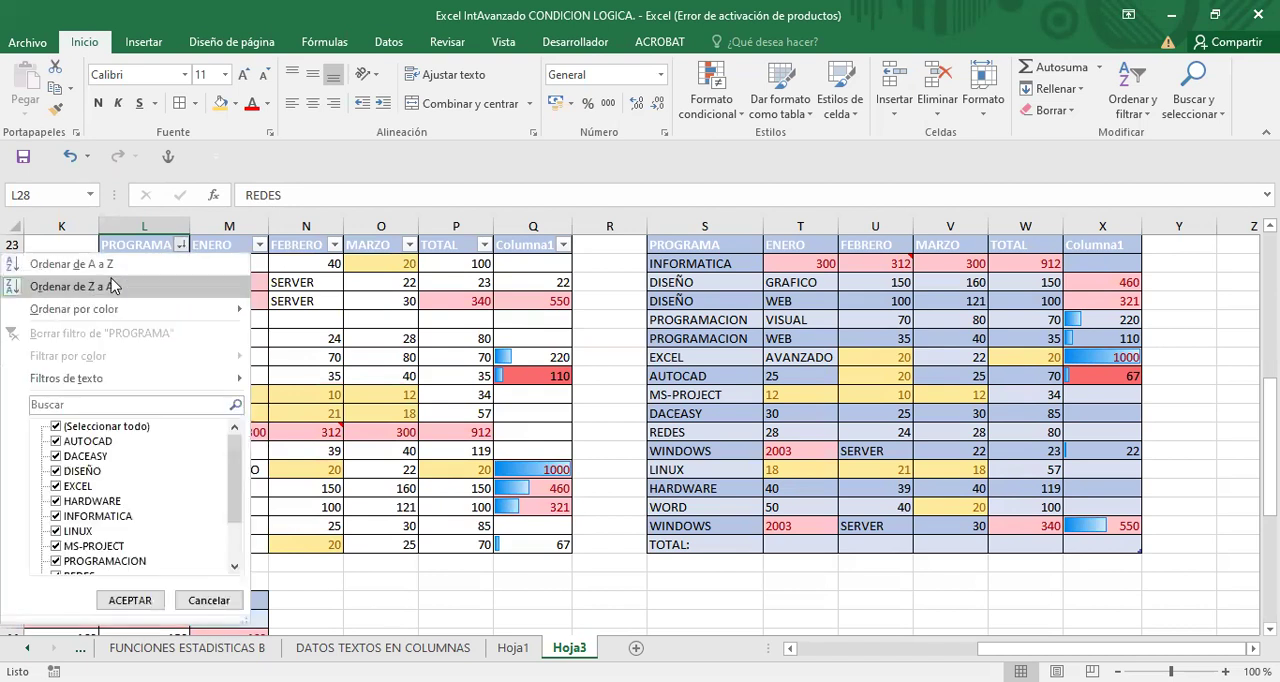
pyautogui.click(20, 265)
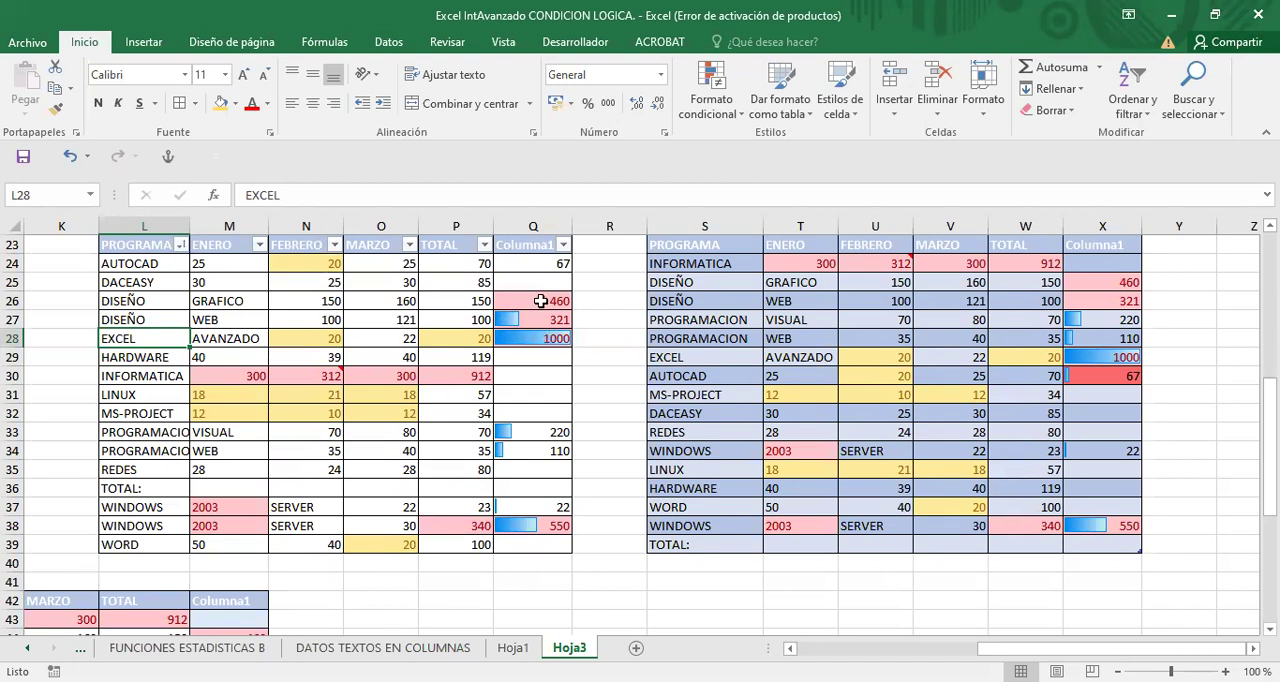
# - Filter the FEBRERO column of the L23:Q39 range by the yellow cell color
pyautogui.click(334, 245)
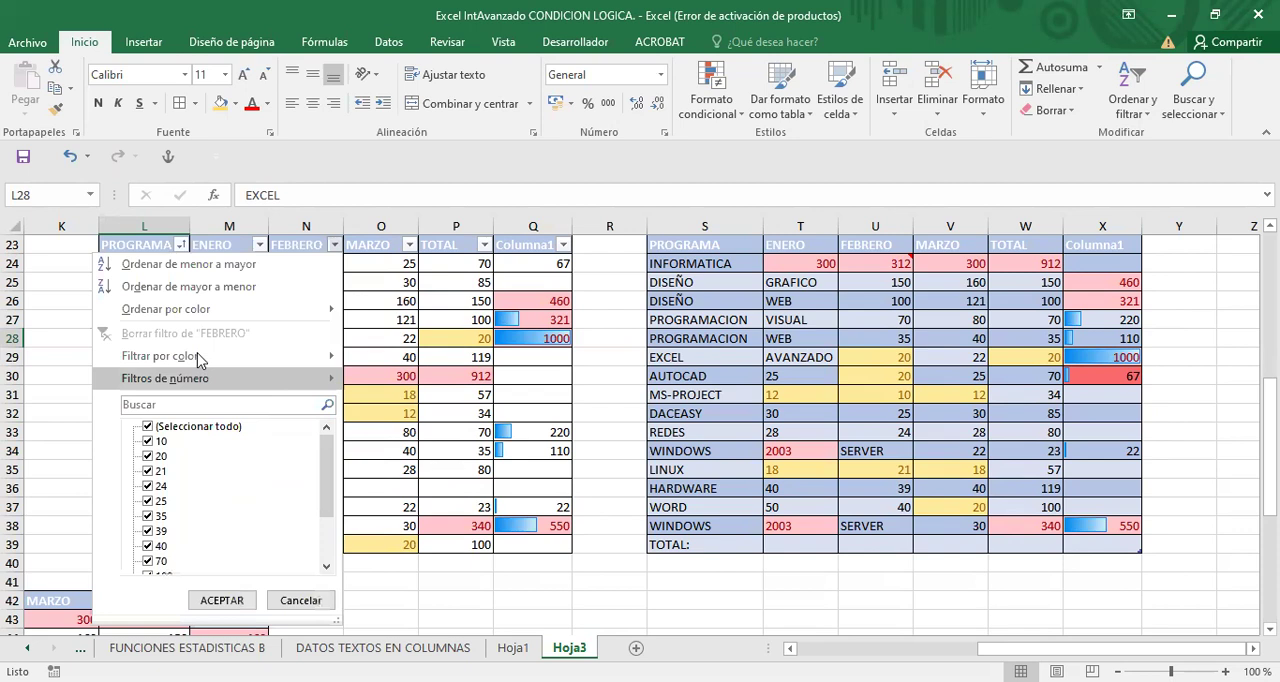
pyautogui.moveTo(197, 358)
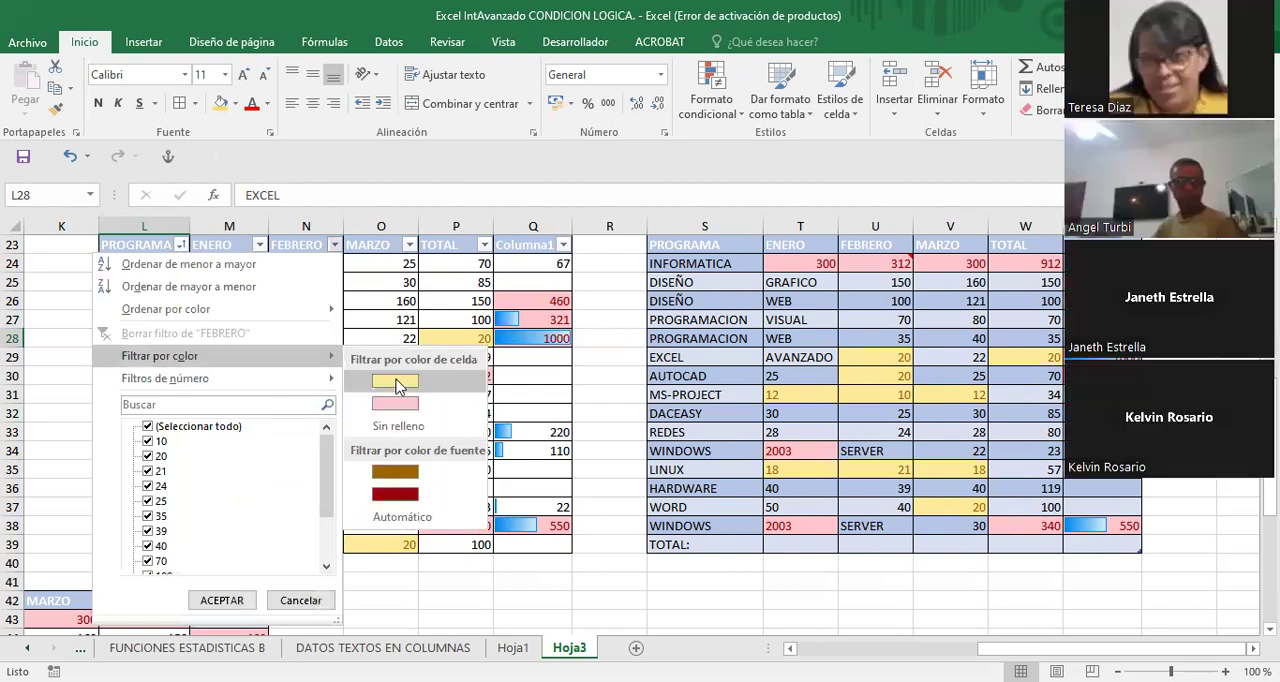
pyautogui.click(395, 381)
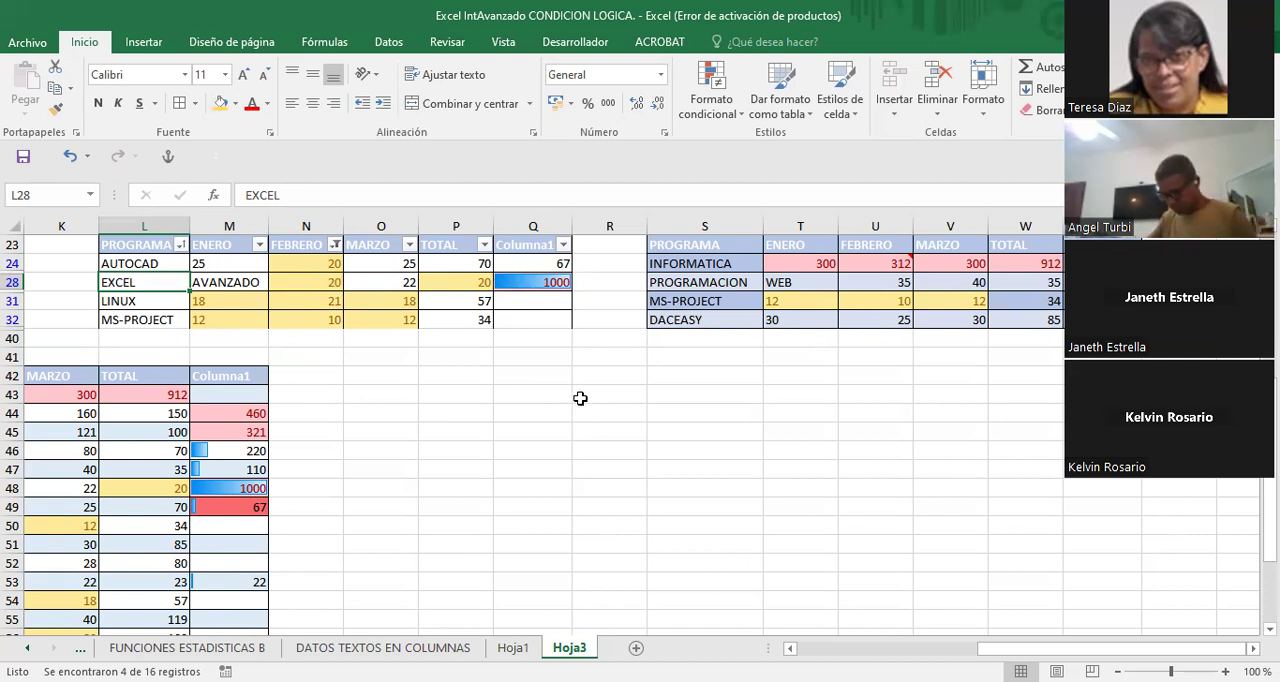
# - Try to restore the hidden rows by reselecting all PROGRAMA values, and undo the color filter on FEBRERO
pyautogui.click(179, 245)
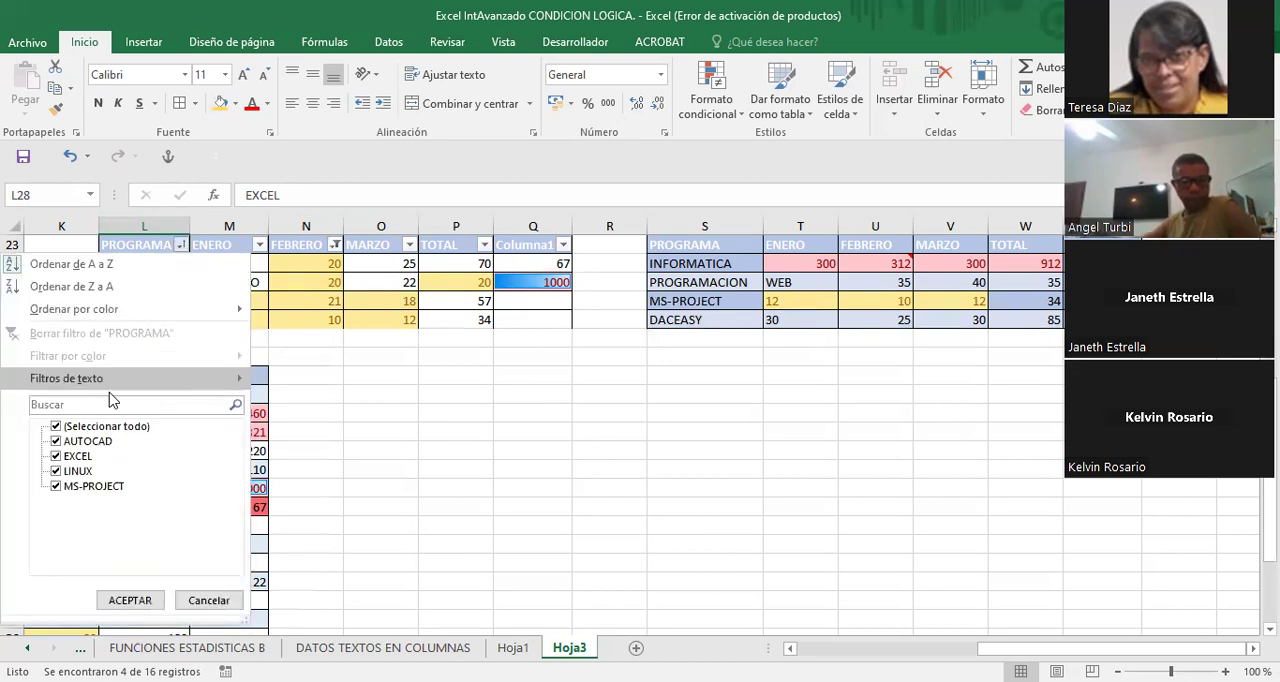
pyautogui.click(56, 427)
pyautogui.click(56, 427)
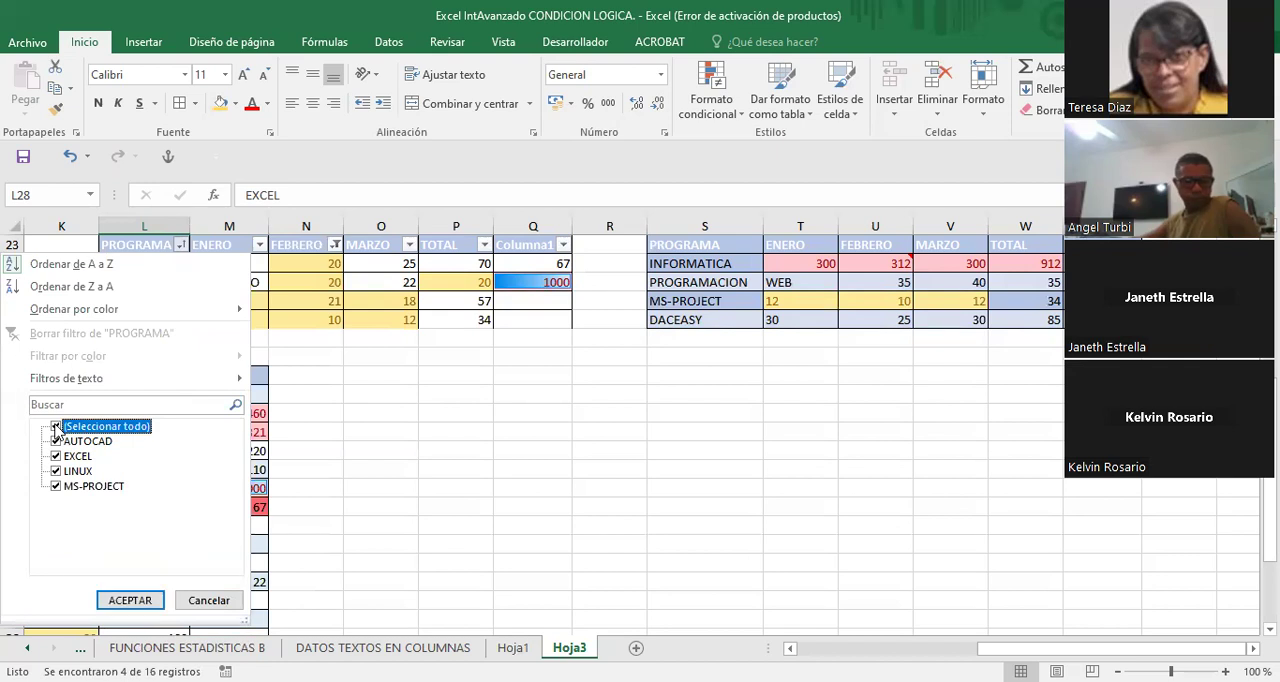
pyautogui.click(130, 600)
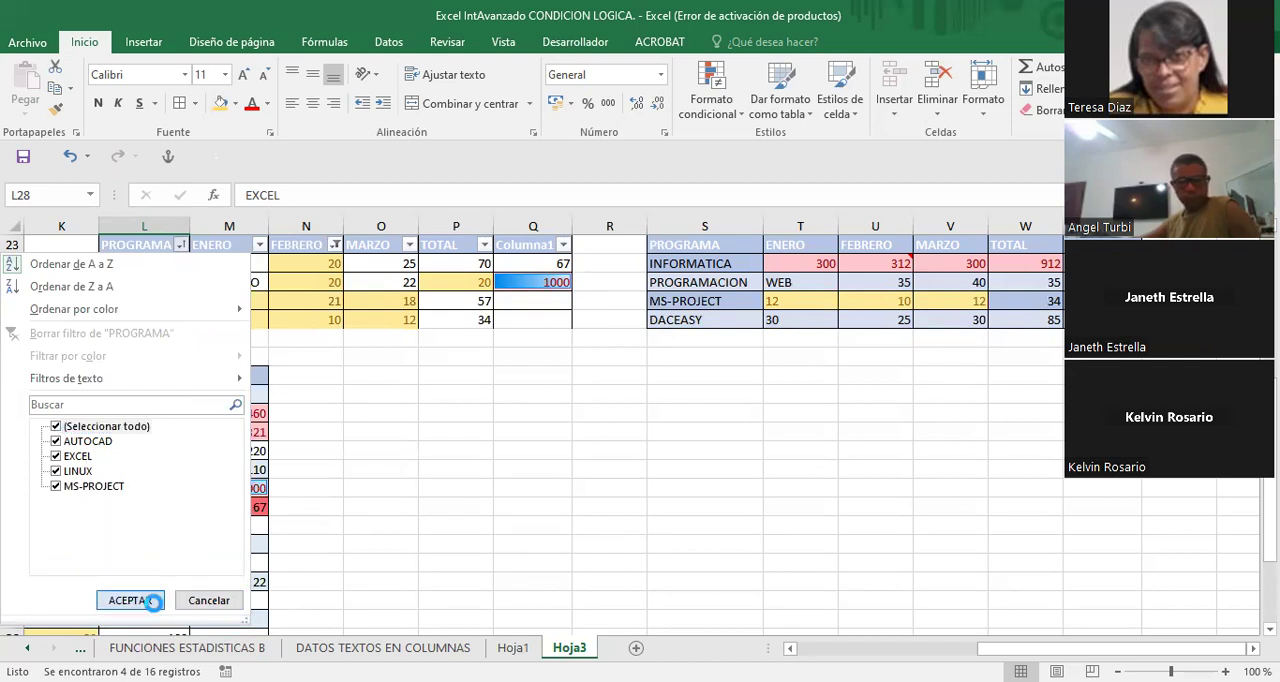
pyautogui.click(301, 301)
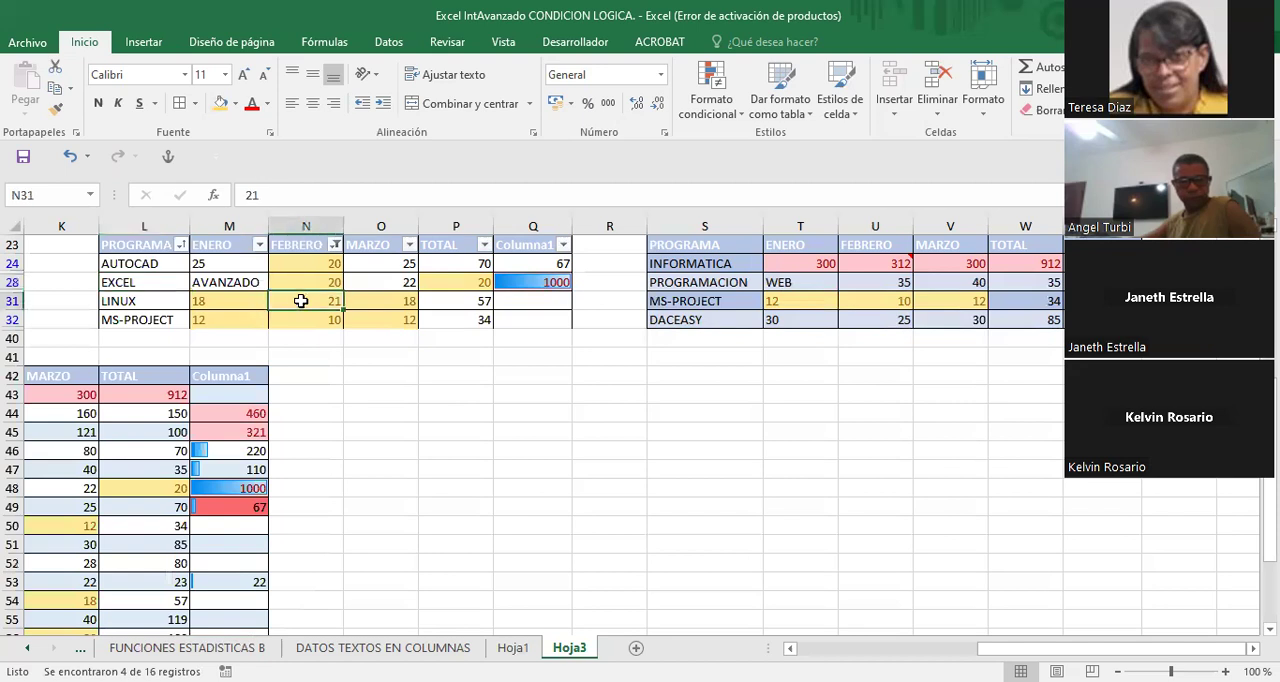
pyautogui.click(62, 162)
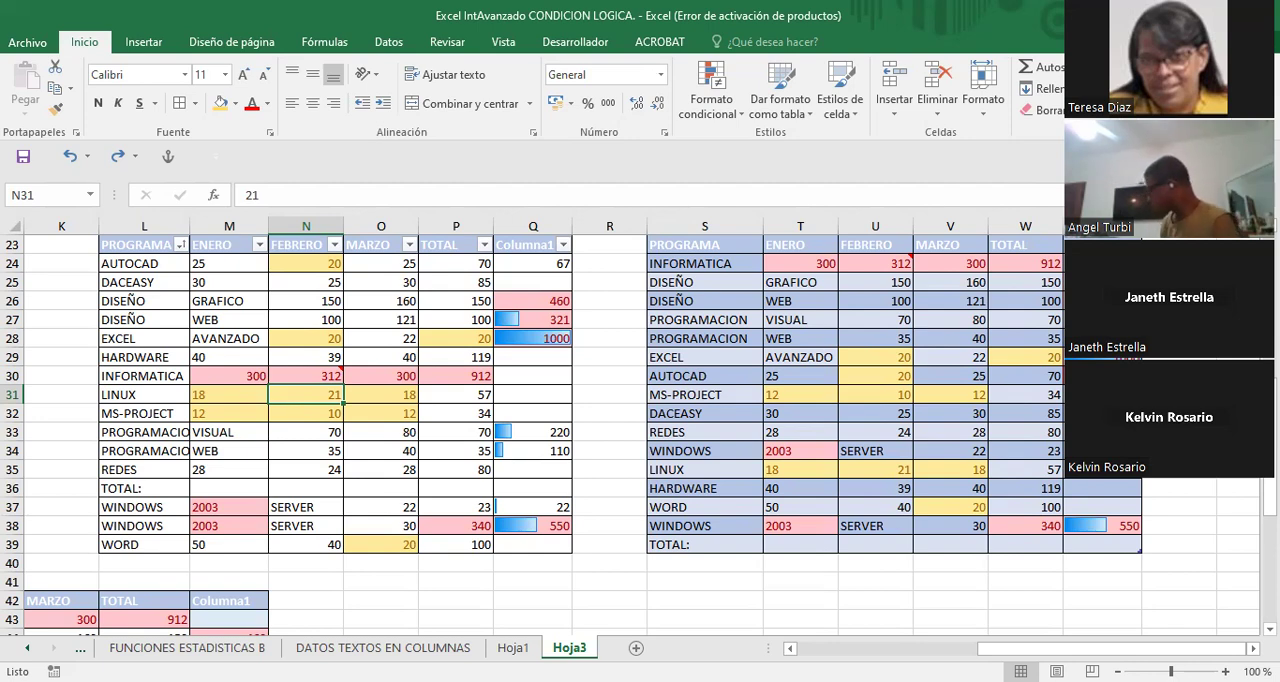
pyautogui.scroll(-3, 640, 430)
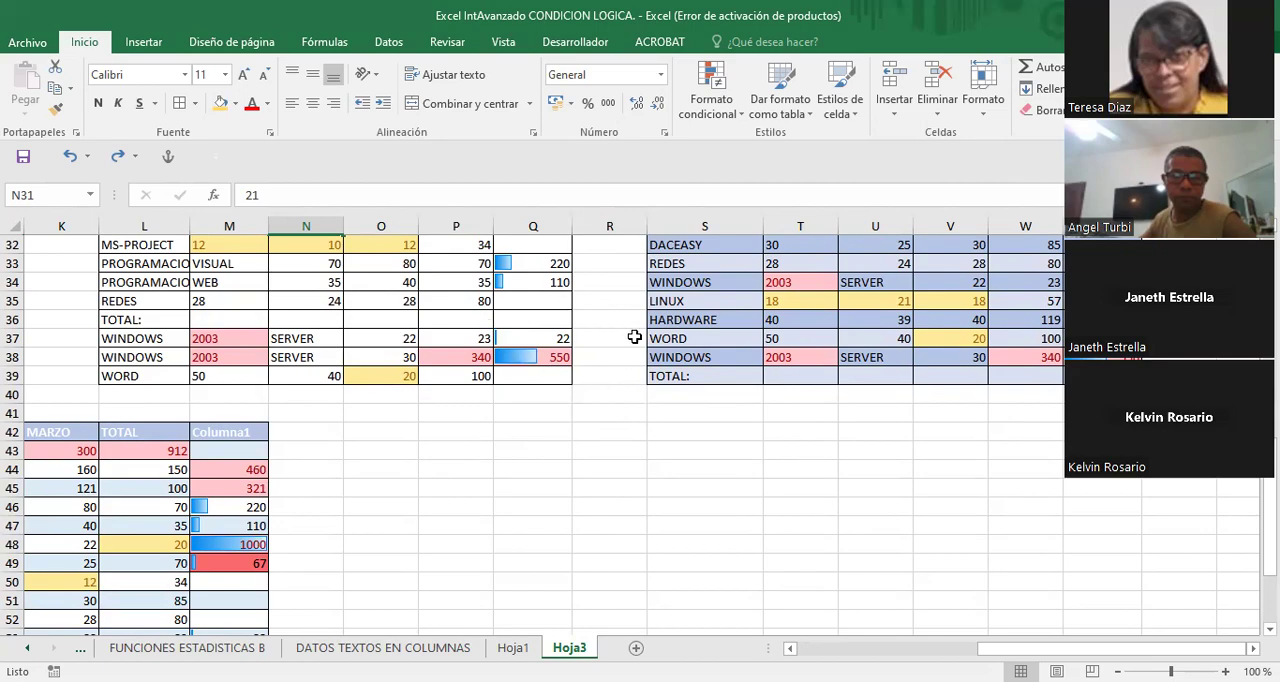
pyautogui.scroll(5, 677, 334)
pyautogui.scroll(-3, 677, 334)
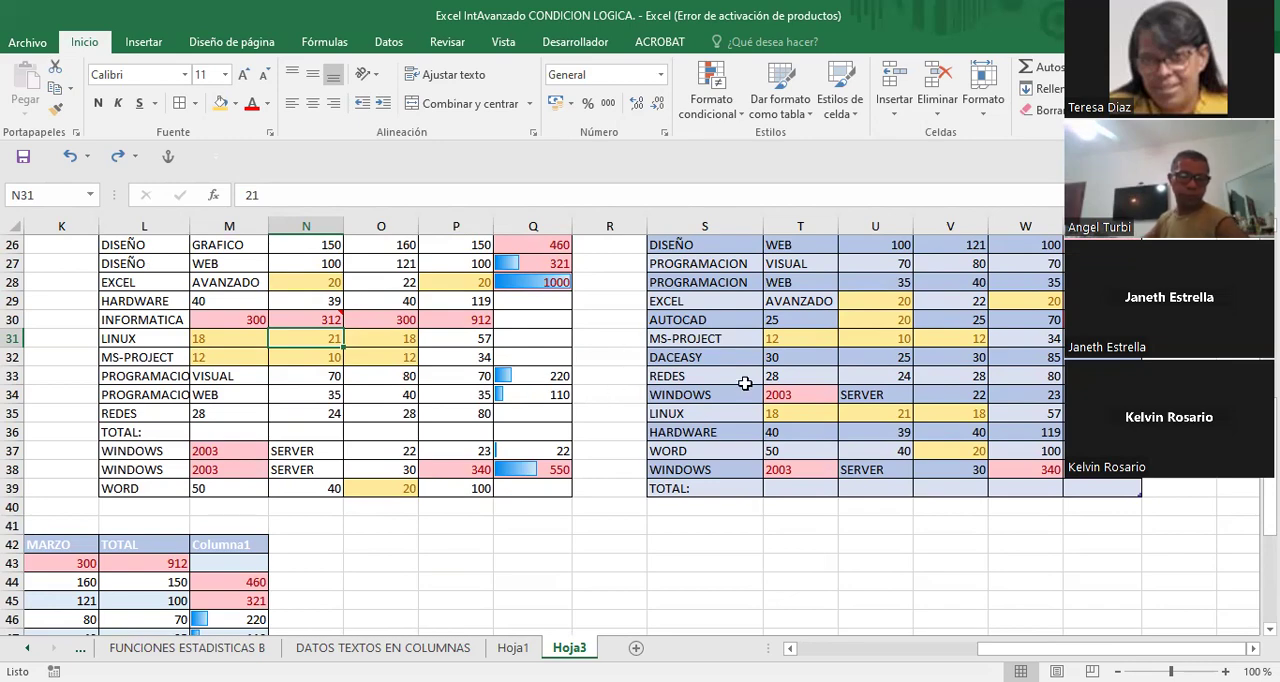
pyautogui.scroll(2, 745, 383)
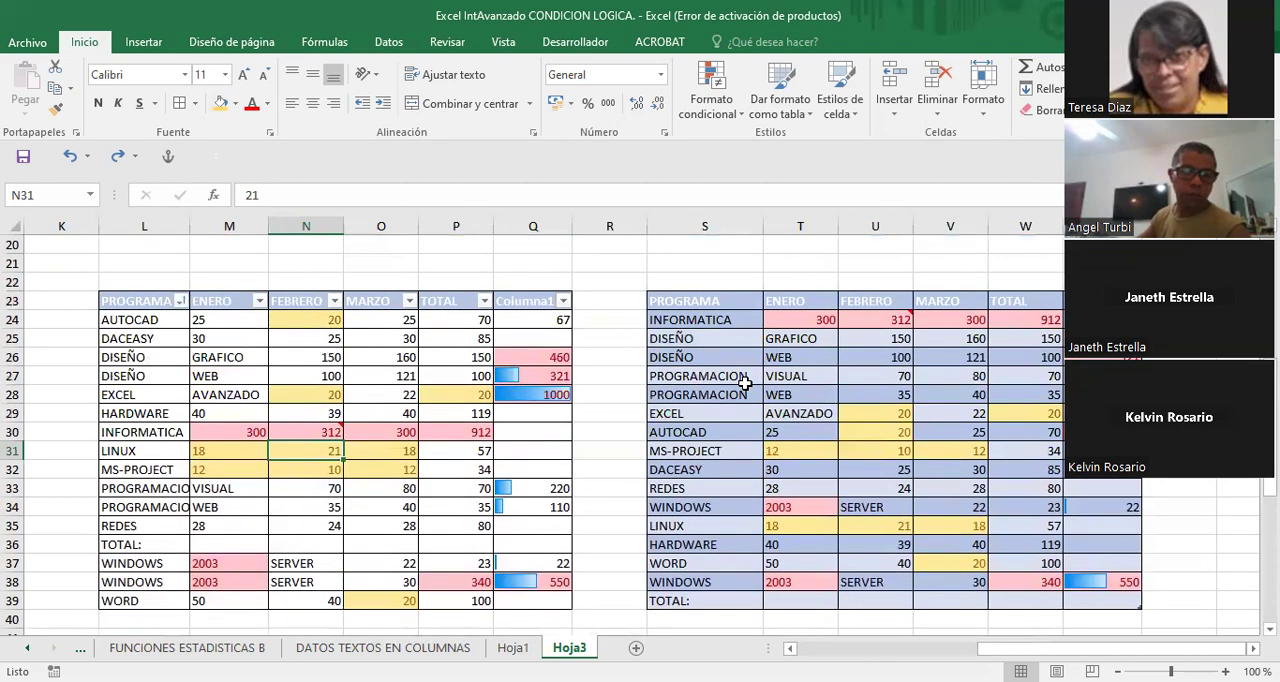
pyautogui.scroll(-2, 745, 383)
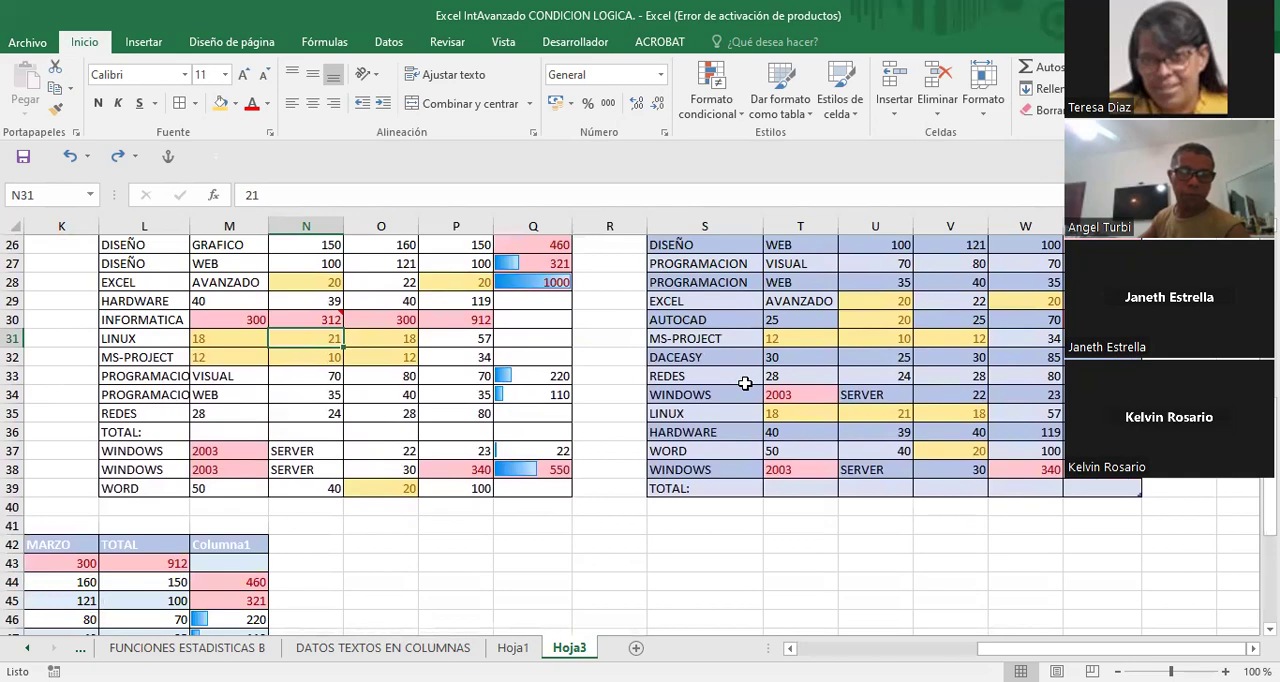
pyautogui.scroll(-1, 745, 383)
pyautogui.scroll(3, 745, 383)
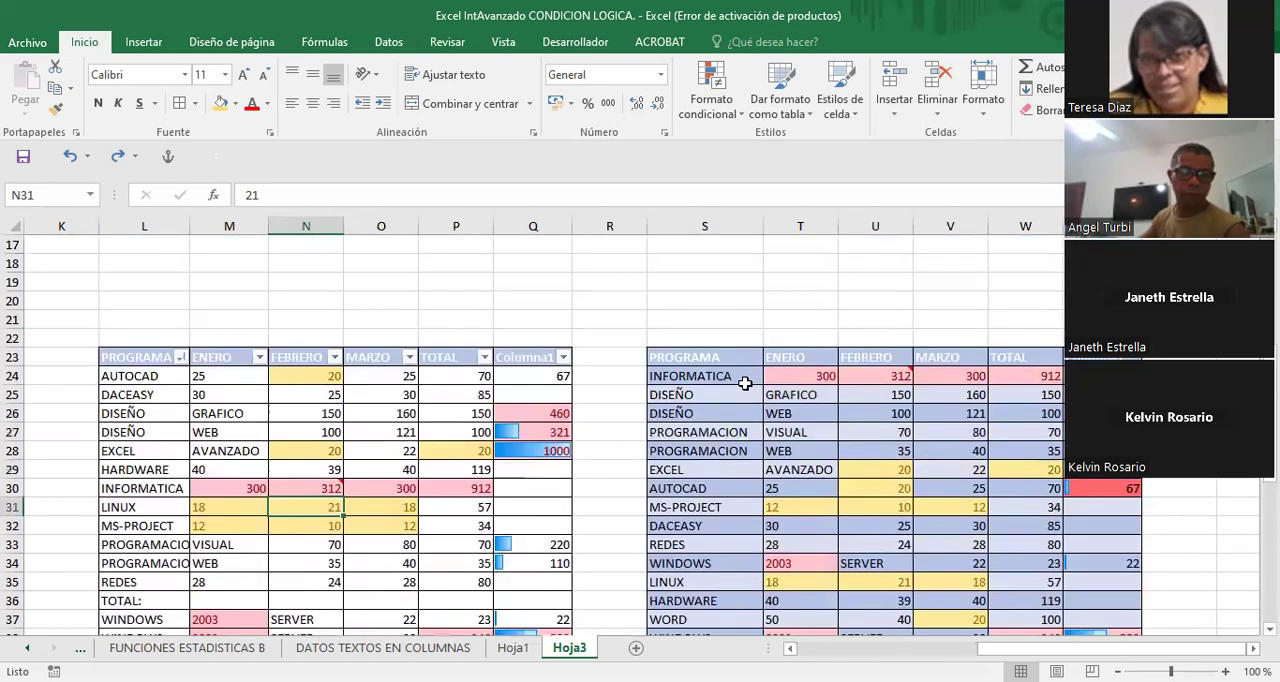
pyautogui.scroll(-2, 745, 383)
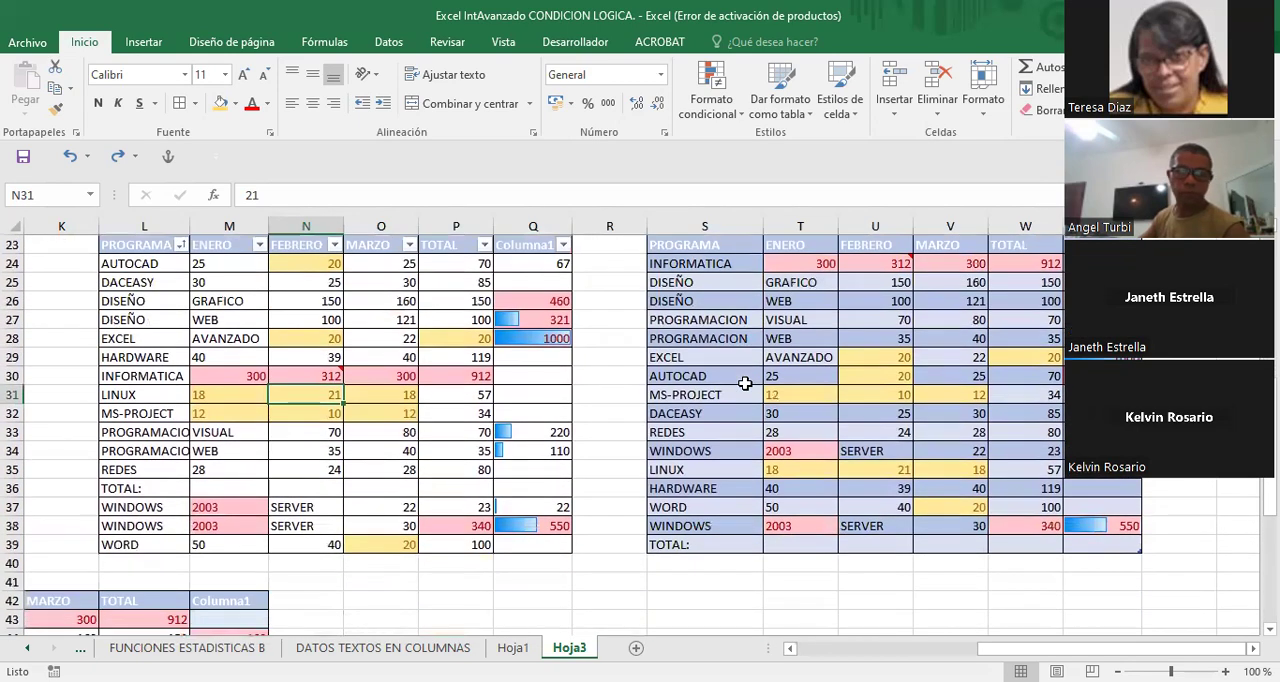